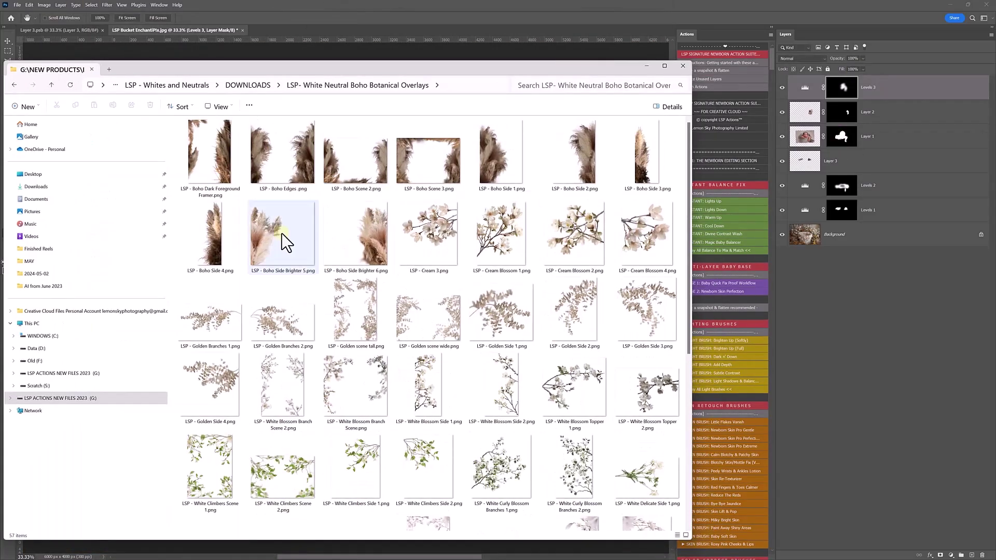
# Copy the whole newborn photo and paste it as a new layer into the flower-and-bucket background document.
pyautogui.click(590, 160)
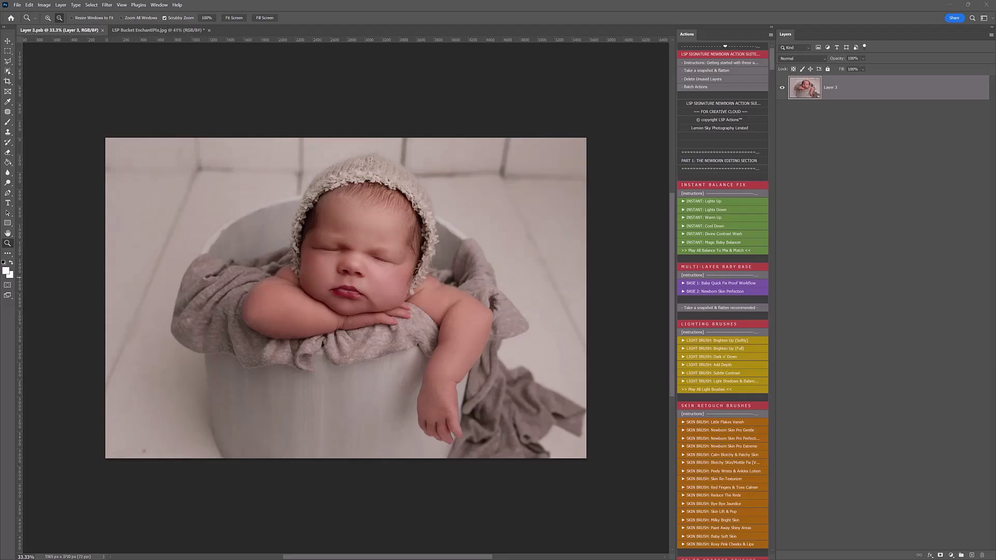
pyautogui.click(252, 205)
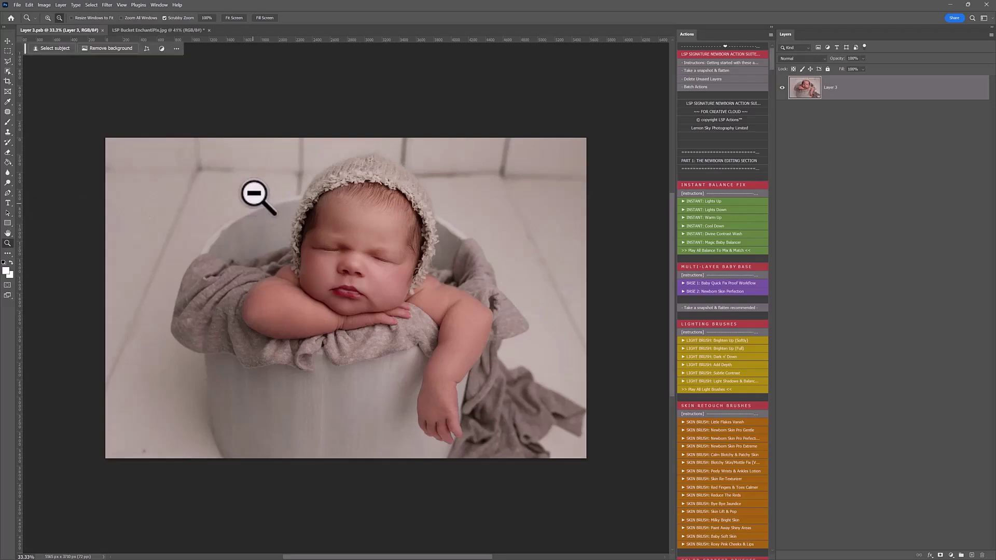
pyautogui.press('m')
pyautogui.moveTo(106, 137); pyautogui.dragTo(646, 461)
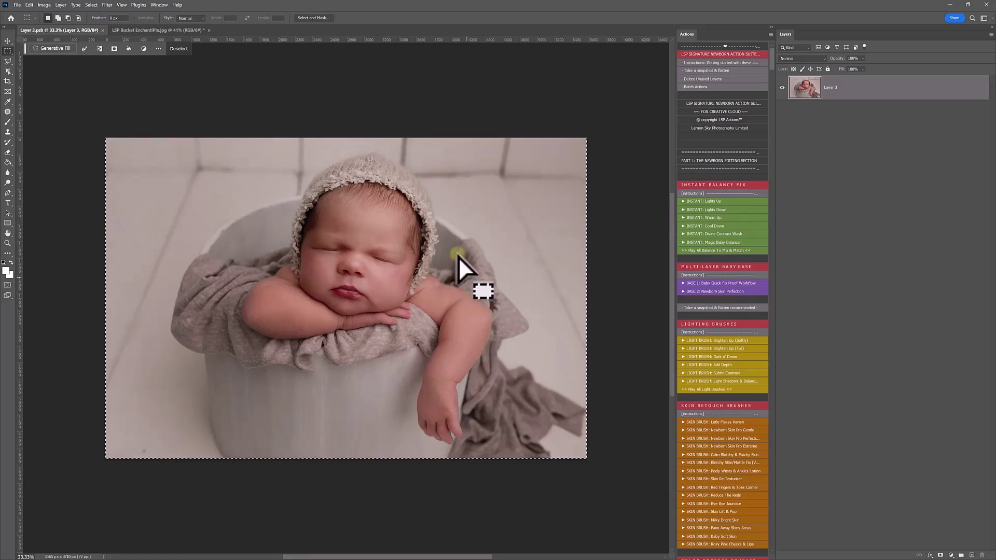
pyautogui.click(152, 31)
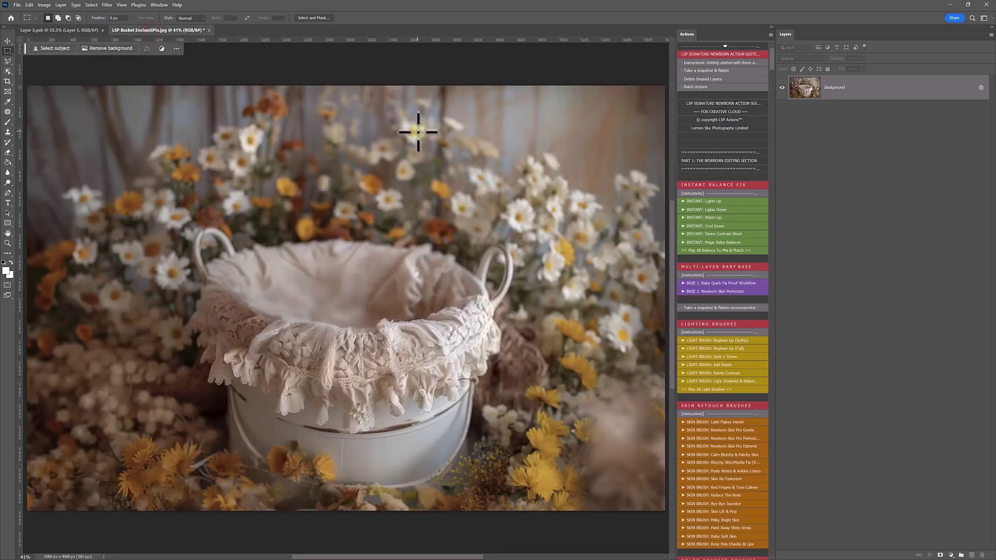
pyautogui.hotkey('ctrl', 'v')
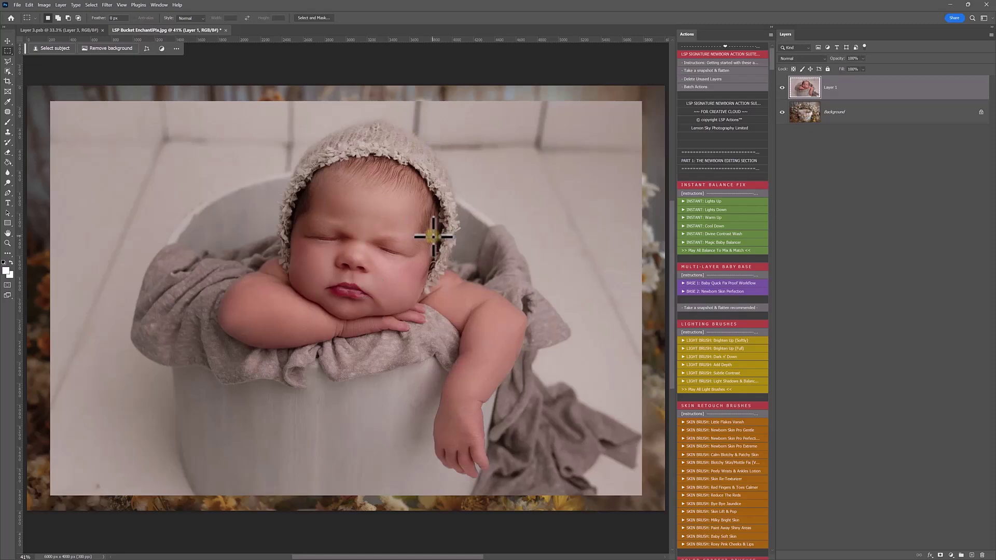
# Lower the baby layer's opacity to 51%, scale it to about 66.57%, and centre it over the bucket opening.
pyautogui.press('v')
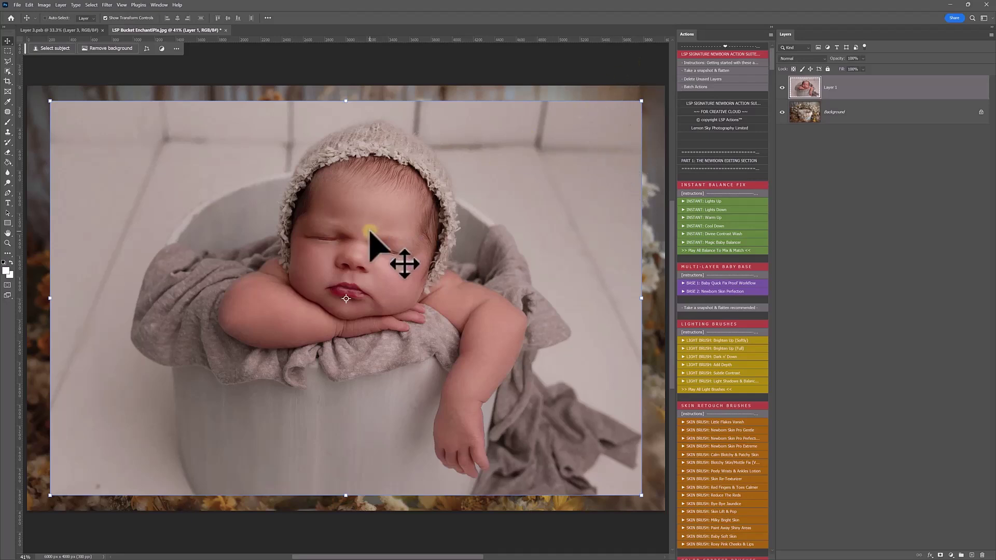
pyautogui.click(859, 68)
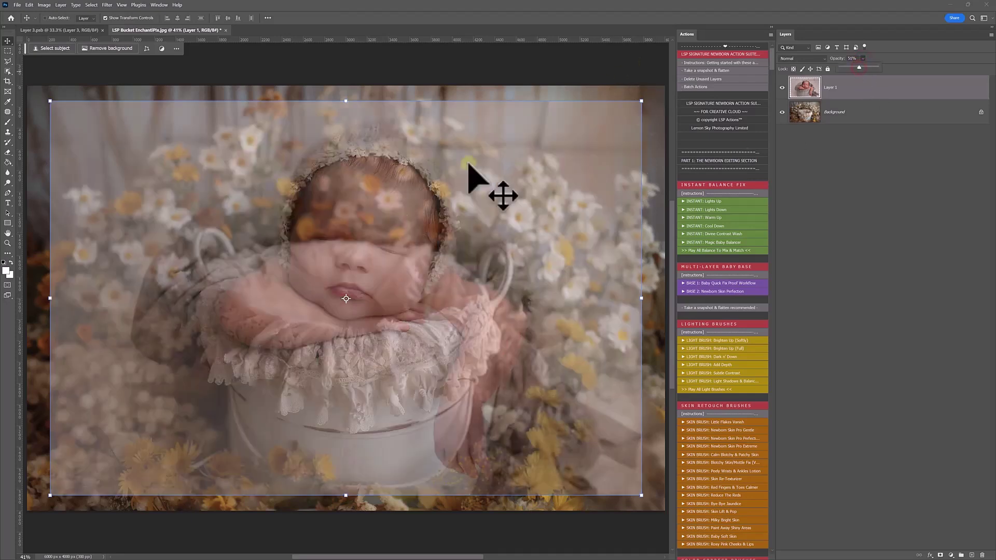
pyautogui.moveTo(646, 101); pyautogui.dragTo(423, 233)
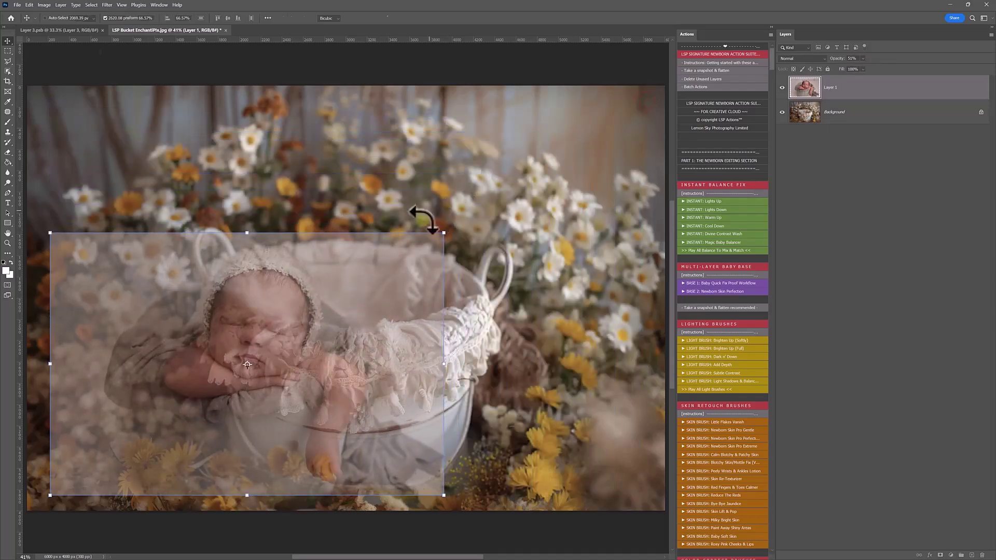
pyautogui.moveTo(332, 420); pyautogui.dragTo(415, 345)
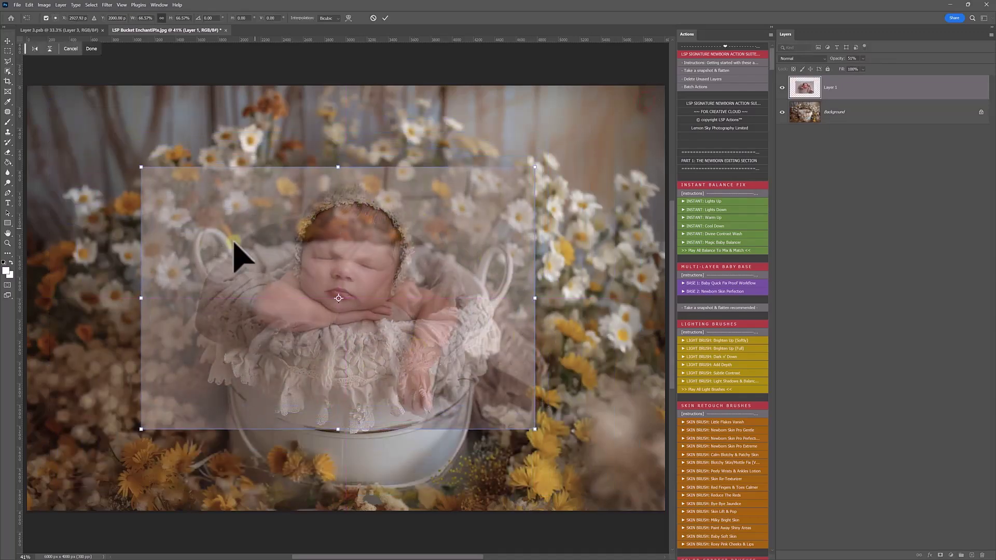
pyautogui.moveTo(456, 310); pyautogui.dragTo(466, 311)
pyautogui.press('Return')
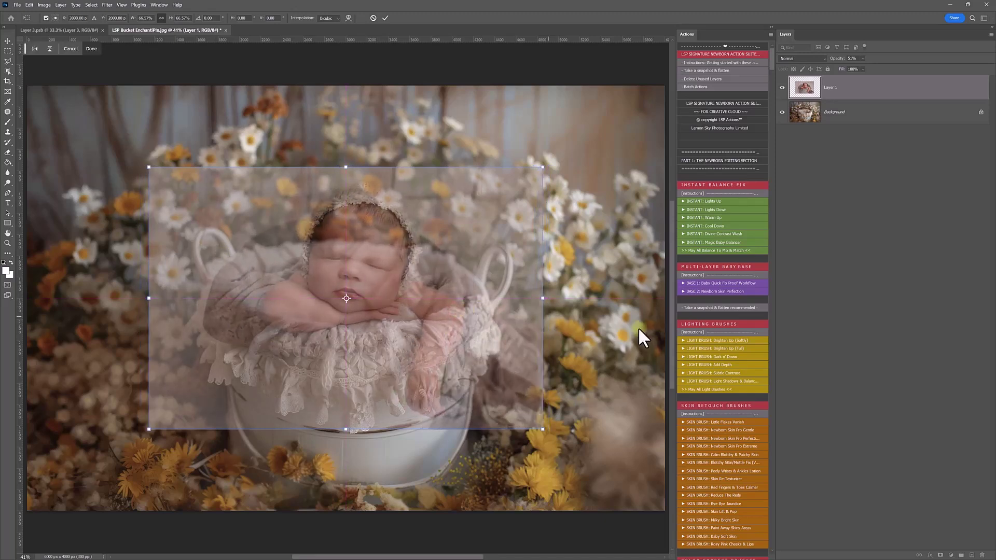
# Rotate the baby layer slightly counterclockwise, nudge it down into the bucket, and restore its opacity to 100%.
pyautogui.click(546, 325)
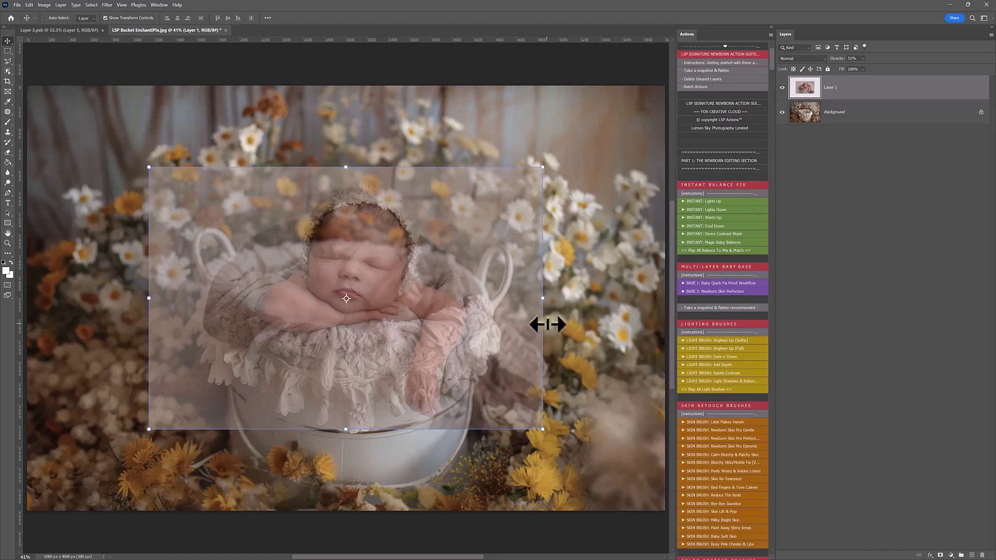
pyautogui.moveTo(551, 326); pyautogui.dragTo(553, 319)
pyautogui.moveTo(449, 345); pyautogui.dragTo(447, 349)
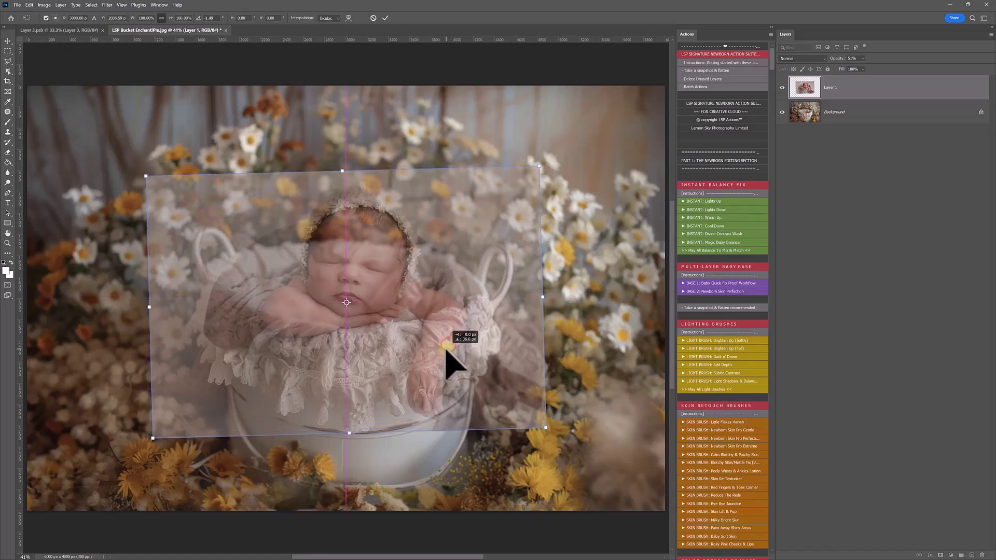
pyautogui.press('Return')
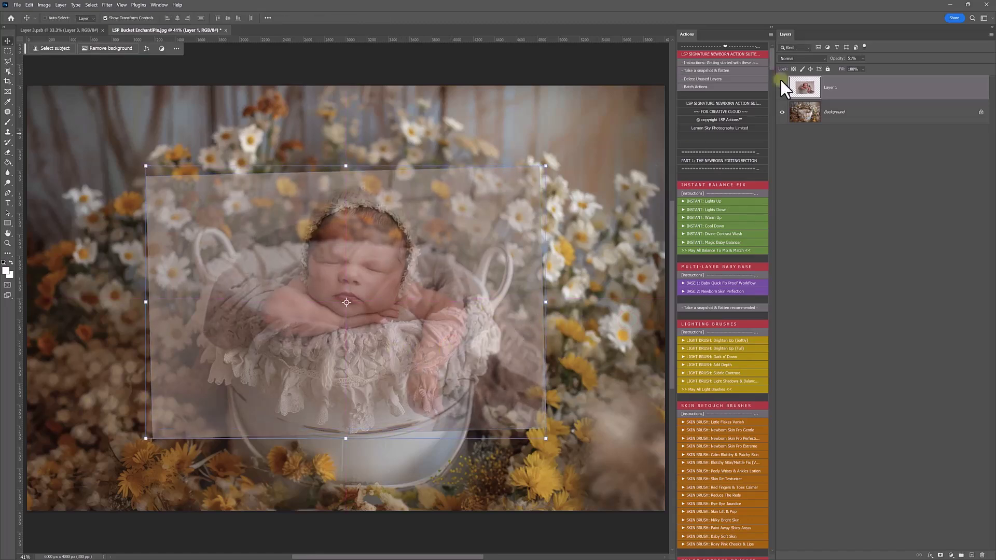
pyautogui.moveTo(872, 66); pyautogui.dragTo(889, 67)
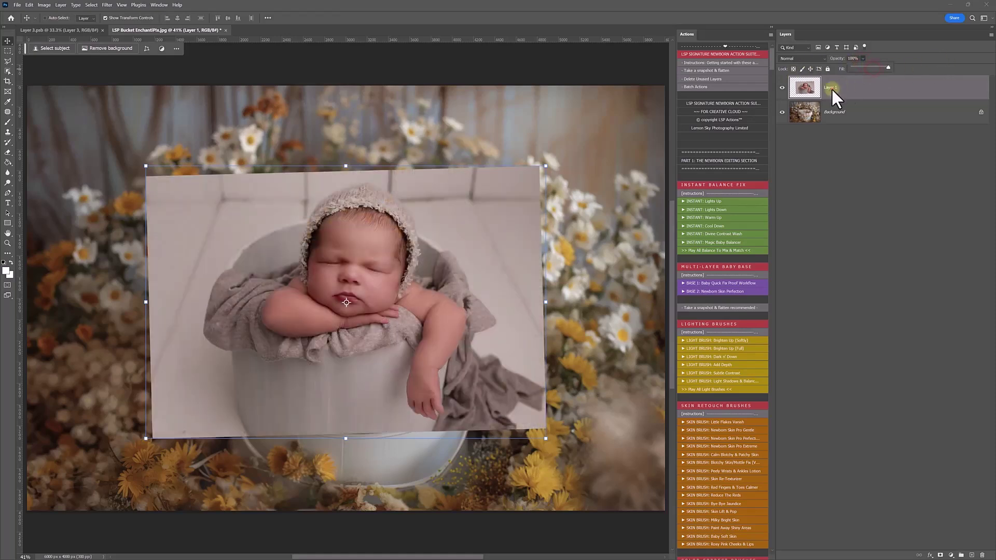
# Select the subject on the baby layer and subtract the stray lower bucket area and the area behind the shoulder.
pyautogui.click(92, 3)
pyautogui.click(111, 95)
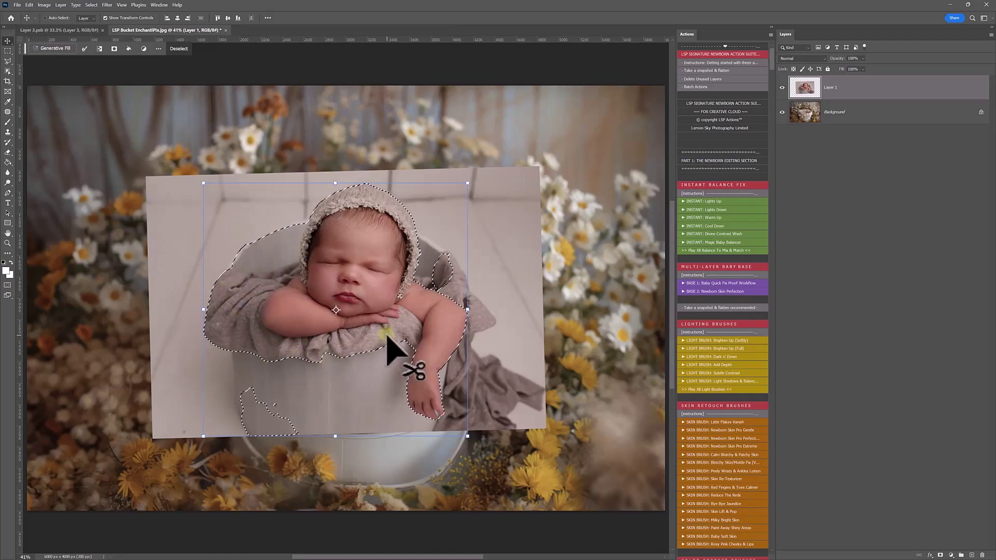
pyautogui.press('j')
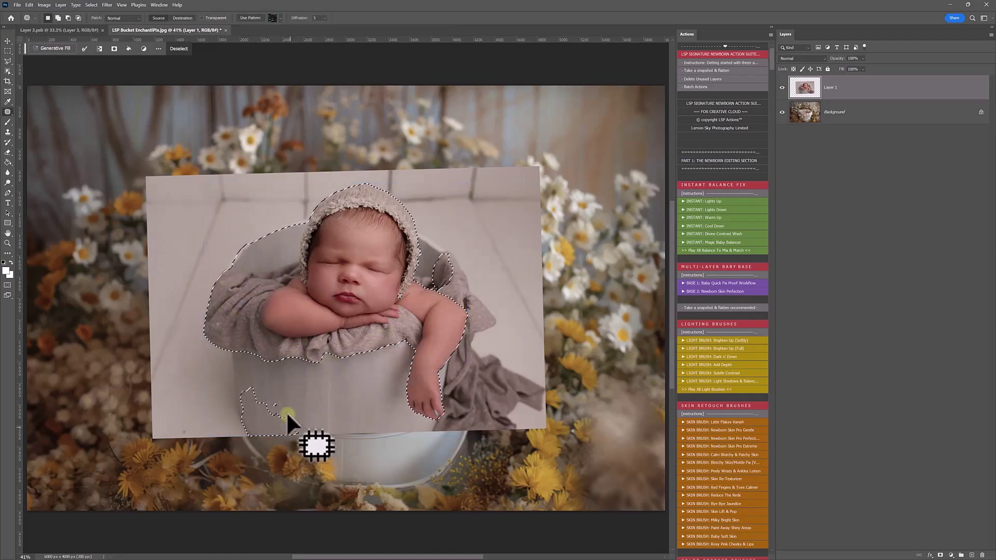
pyautogui.moveTo(288, 392)
pyautogui.mouseDown()
pyautogui.moveTo(306, 453)
pyautogui.moveTo(201, 425)
pyautogui.moveTo(282, 399)
pyautogui.mouseUp()
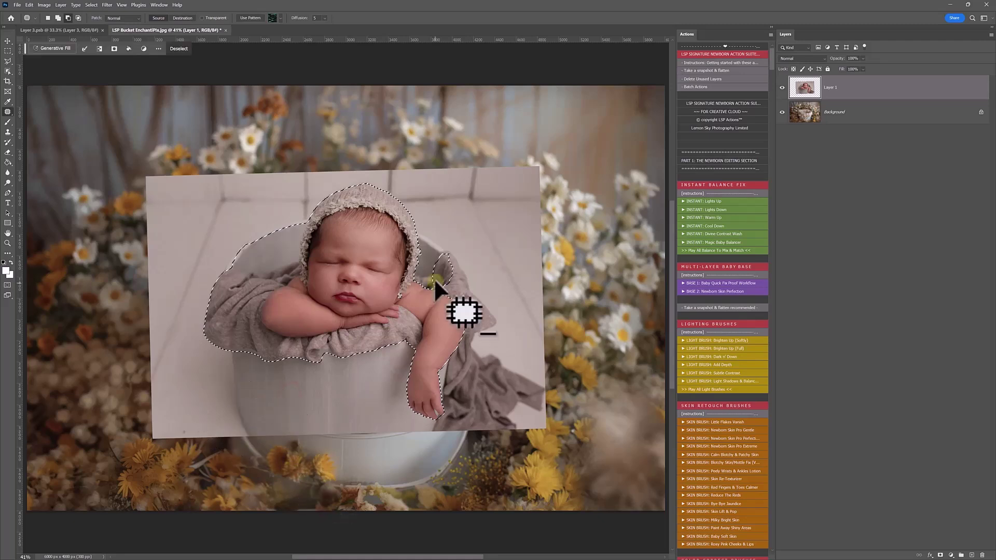
pyautogui.moveTo(440, 244)
pyautogui.mouseDown()
pyautogui.moveTo(431, 290)
pyautogui.moveTo(465, 282)
pyautogui.mouseUp()
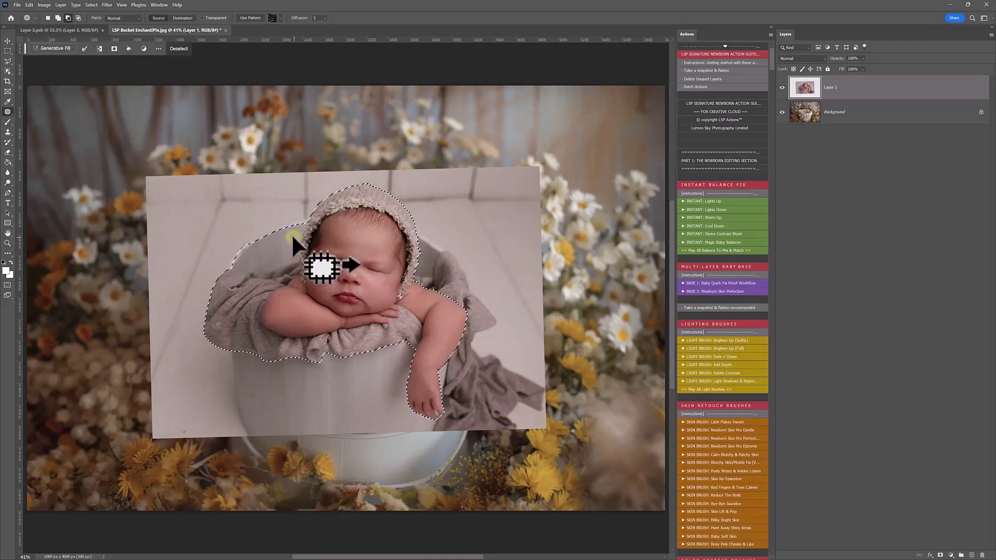
# Subtract the old bucket's rim beside the bonnet from the selection and mask the baby layer with it.
pyautogui.press('w')
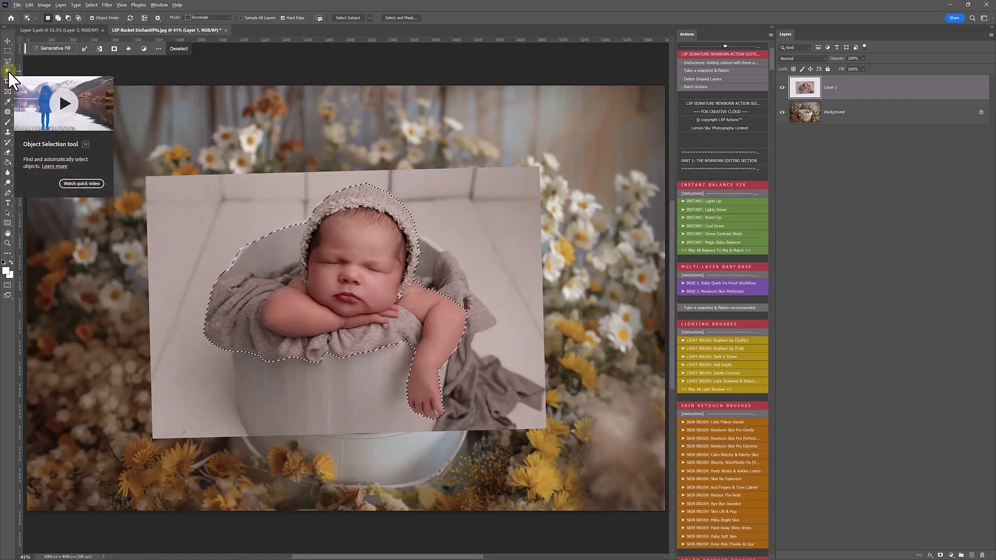
pyautogui.moveTo(304, 217); pyautogui.dragTo(267, 265)
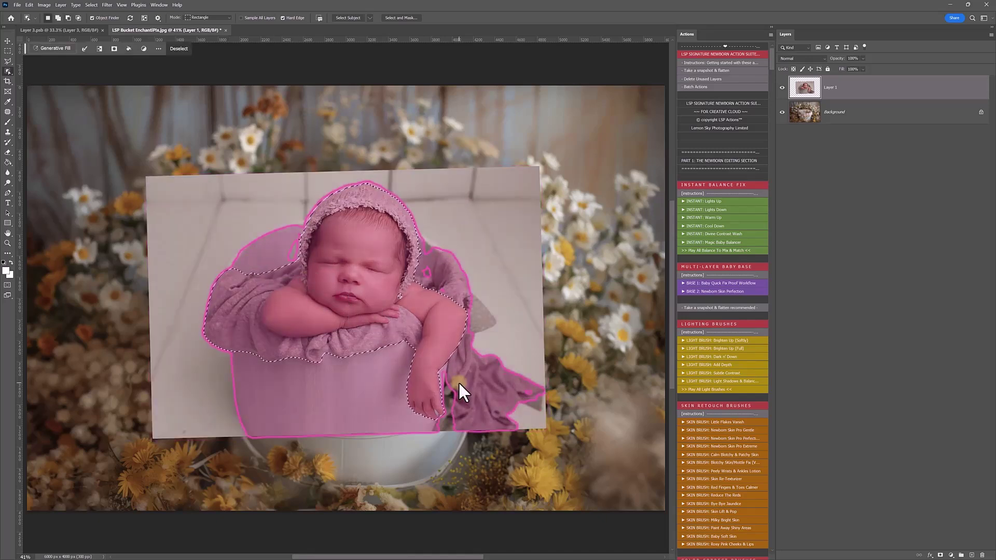
pyautogui.click(941, 555)
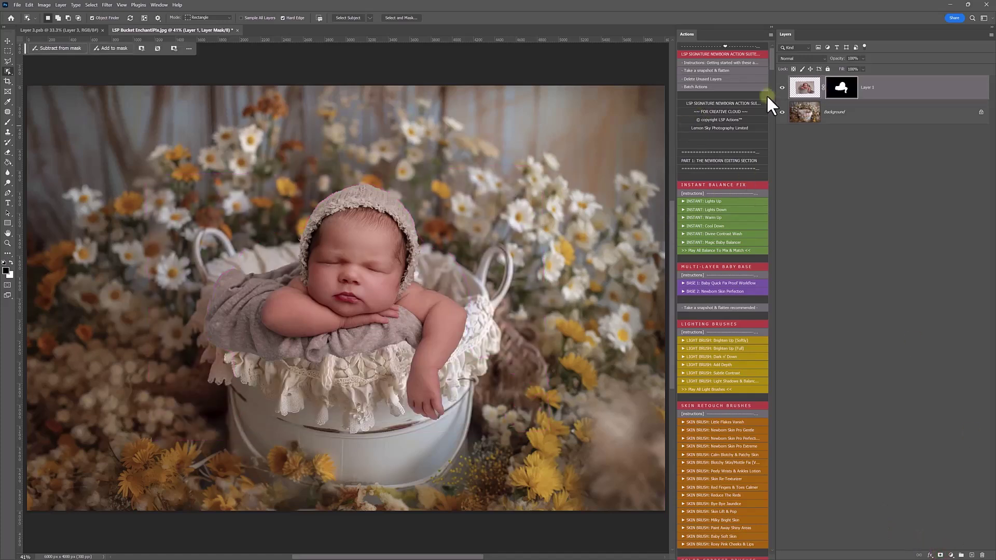
# Load the baby layer's mask as a selection and open it in Select and Mask with the layer image active.
pyautogui.click(782, 88)
pyautogui.press('z')
pyautogui.moveTo(400, 229); pyautogui.dragTo(423, 228)
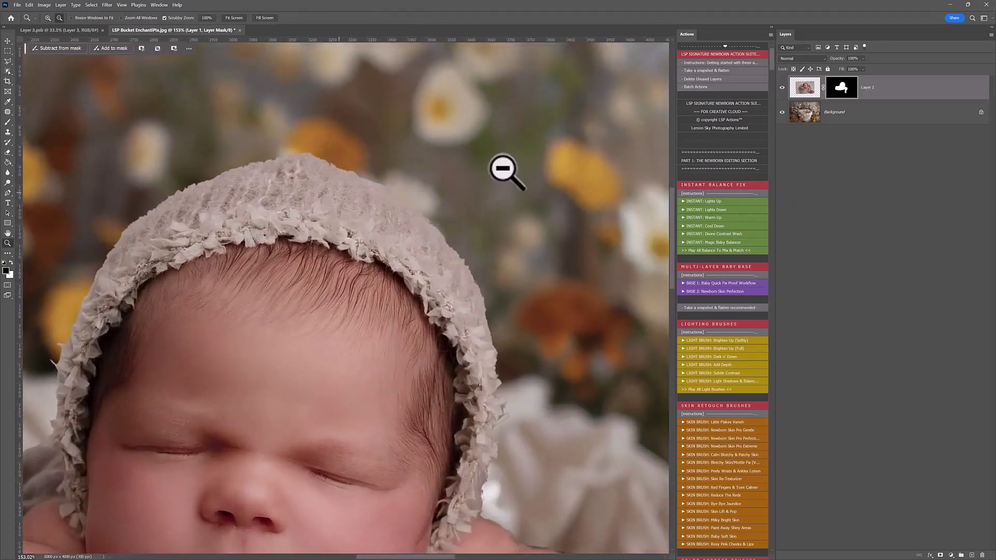
pyautogui.click(797, 92)
pyautogui.keyDown('ctrl'); pyautogui.click(832, 96); pyautogui.keyUp('ctrl')
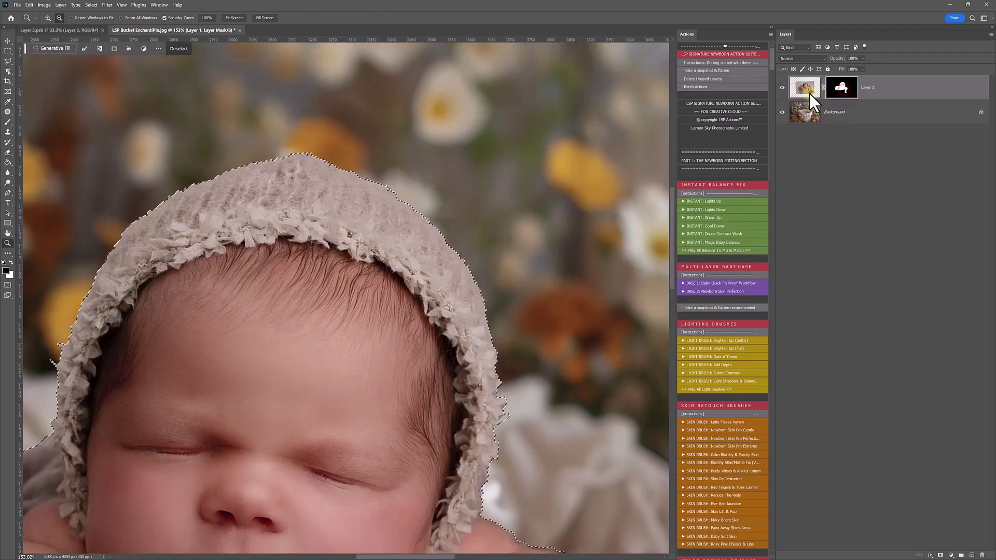
pyautogui.click(92, 4)
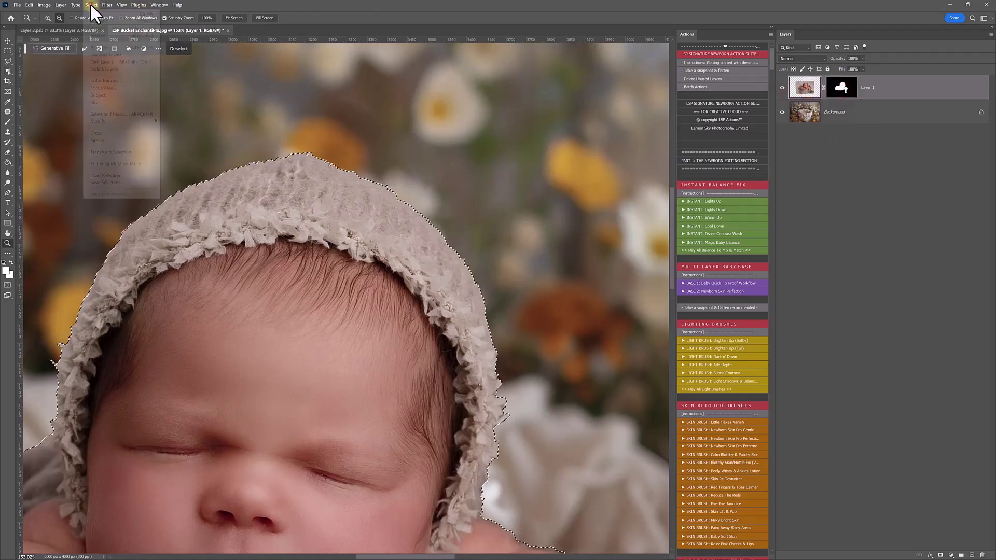
pyautogui.click(123, 115)
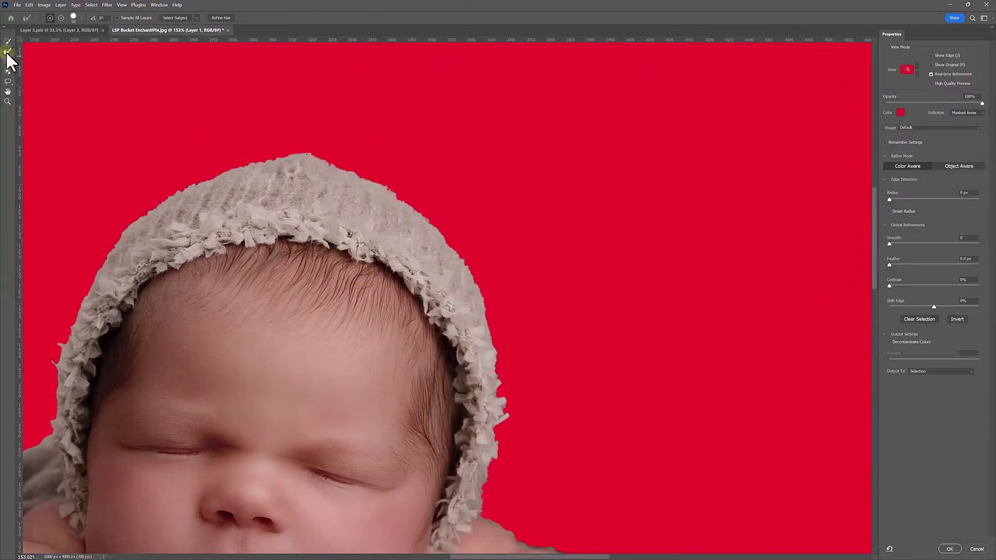
# Refine the selection along the bonnet's fuzzy edges with the Refine Edge Brush and output it as a selection.
pyautogui.moveTo(297, 160)
pyautogui.mouseDown()
pyautogui.moveTo(339, 163)
pyautogui.moveTo(463, 262)
pyautogui.moveTo(497, 377)
pyautogui.moveTo(478, 483)
pyautogui.moveTo(506, 540)
pyautogui.moveTo(502, 556)
pyautogui.moveTo(466, 464)
pyautogui.mouseUp()
pyautogui.moveTo(523, 162); pyautogui.dragTo(458, 161)
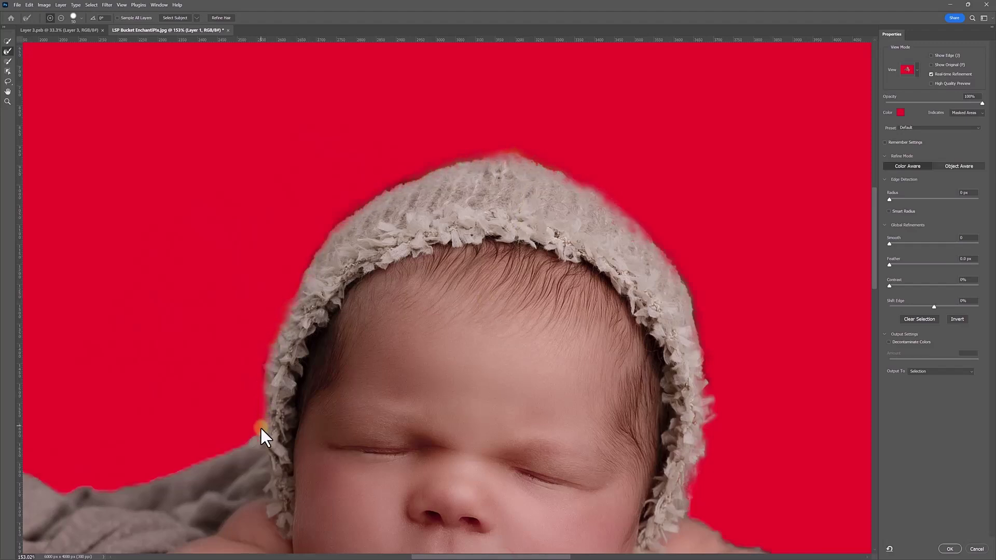
pyautogui.moveTo(260, 428); pyautogui.dragTo(261, 437)
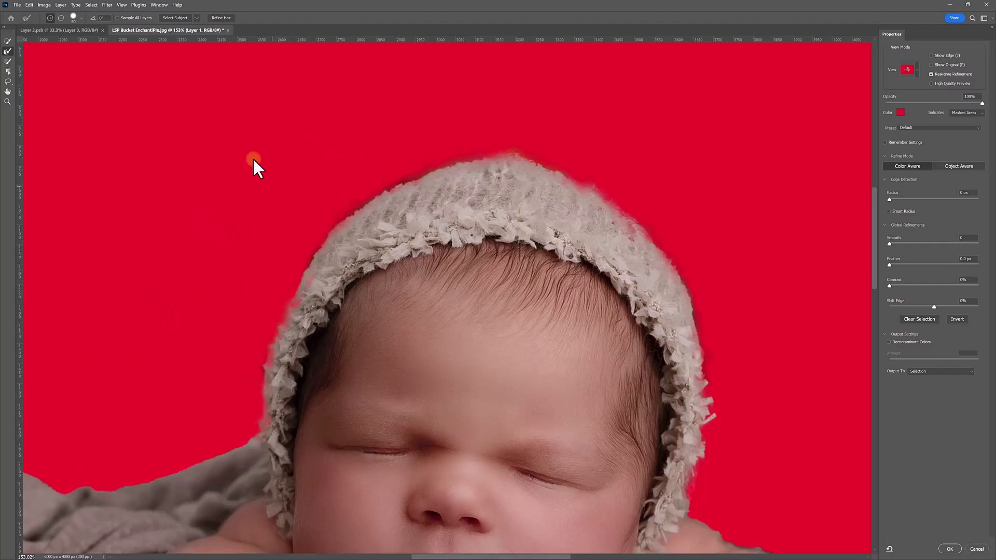
pyautogui.click(953, 551)
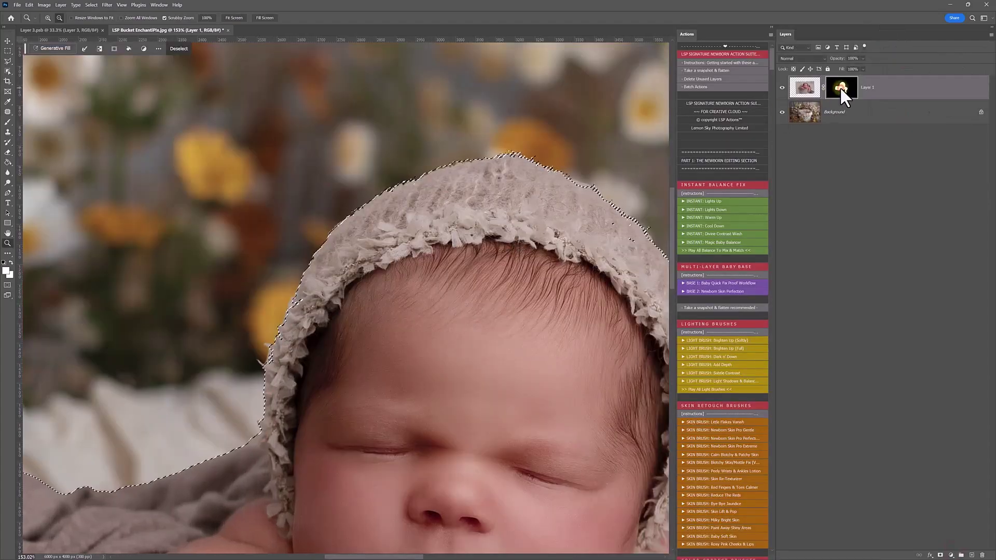
# Delete the baby layer's old mask and add a new layer mask from the refined selection.
pyautogui.rightClick(842, 86)
pyautogui.click(854, 106)
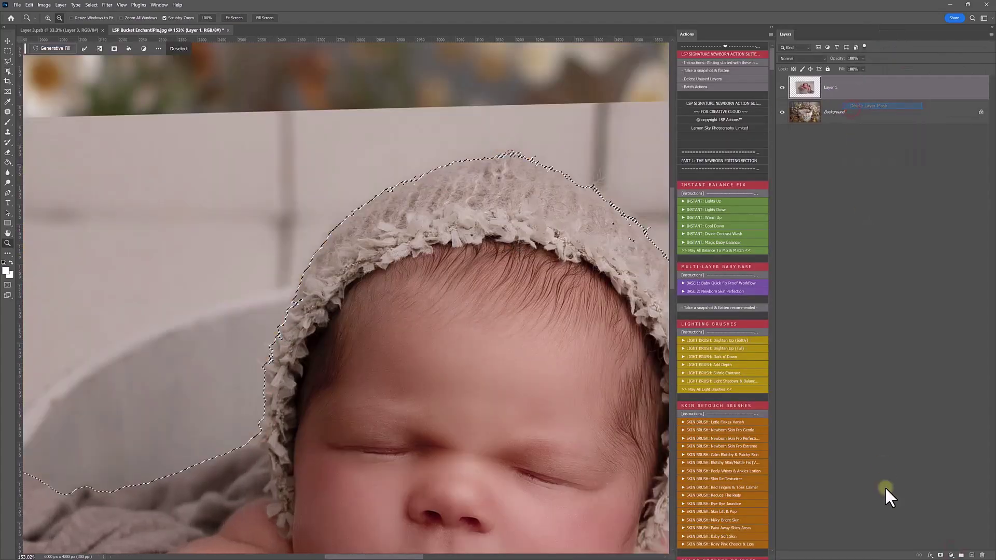
pyautogui.click(940, 555)
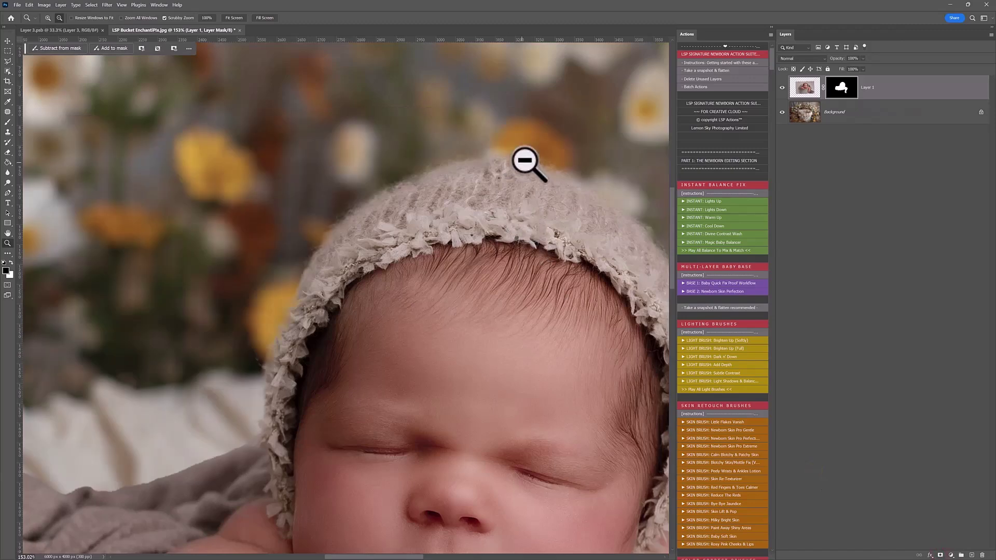
# Paint white on the mask with a soft-edged brush to fill the small hole beneath the bonnet beside the cheek.
pyautogui.press('h')
pyautogui.moveTo(601, 204); pyautogui.dragTo(456, 174)
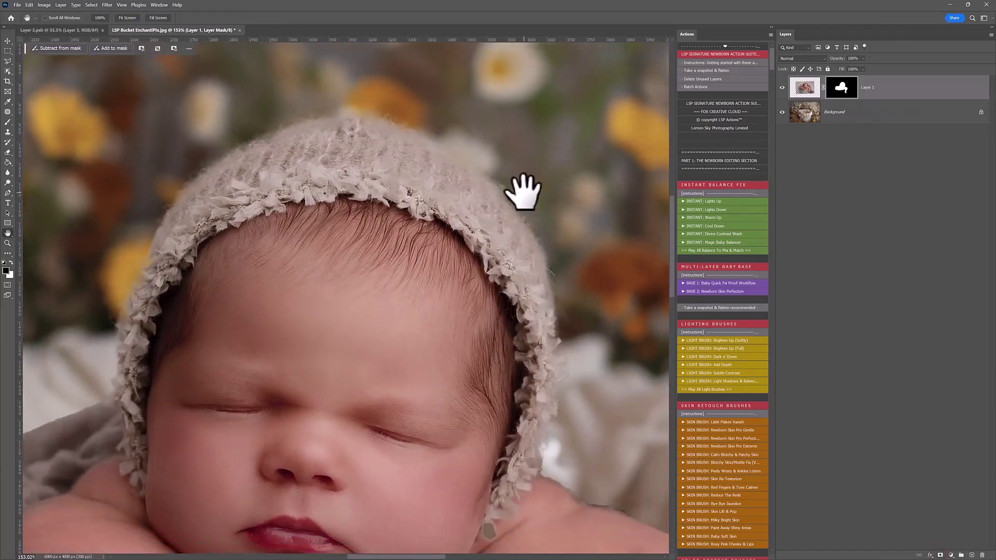
pyautogui.moveTo(539, 332)
pyautogui.mouseDown()
pyautogui.moveTo(472, 271)
pyautogui.moveTo(383, 258)
pyautogui.mouseUp()
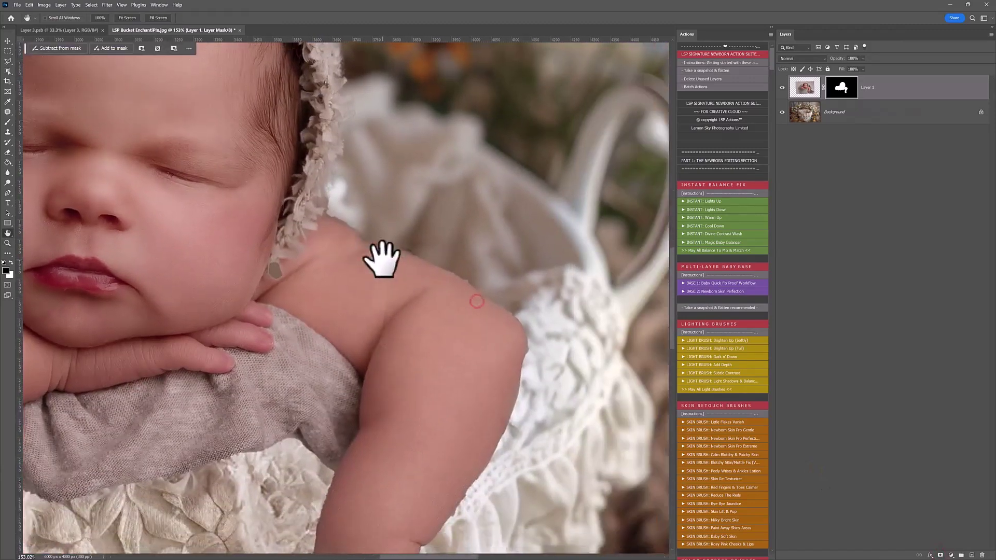
pyautogui.press('b')
pyautogui.rightClick(300, 278)
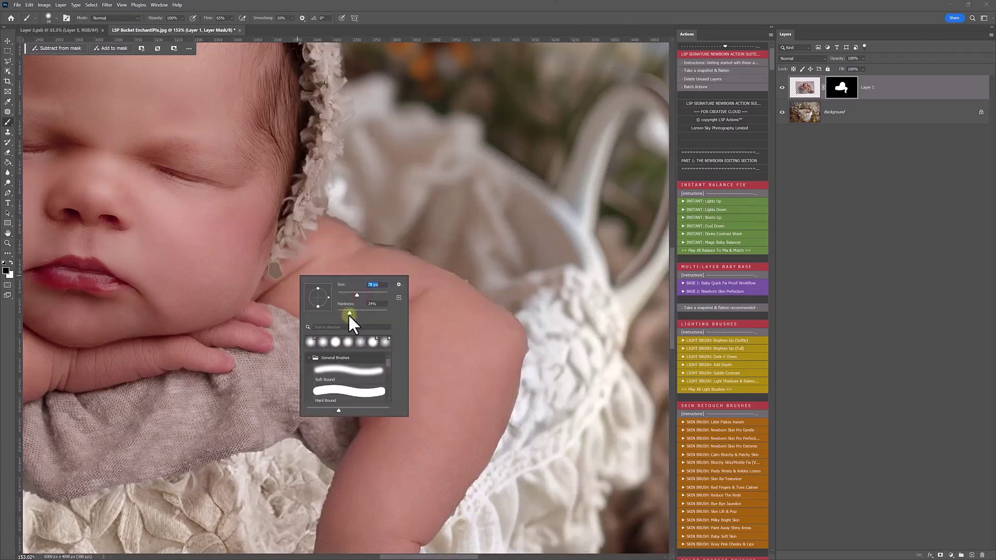
pyautogui.click(846, 89)
pyautogui.press('x')
pyautogui.moveTo(321, 257)
pyautogui.mouseDown()
pyautogui.moveTo(289, 287)
pyautogui.moveTo(265, 292)
pyautogui.moveTo(298, 292)
pyautogui.mouseUp()
pyautogui.moveTo(222, 267); pyautogui.dragTo(411, 255)
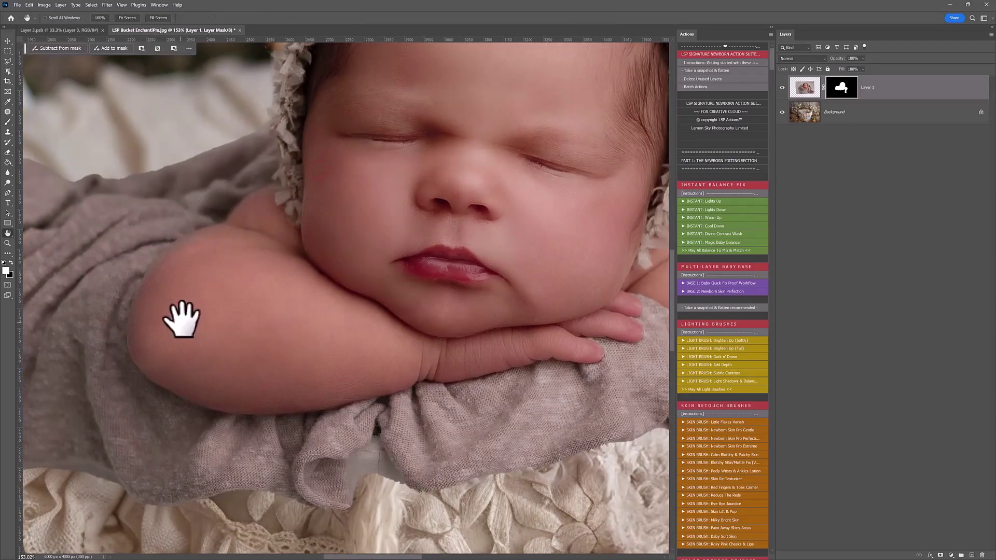
pyautogui.moveTo(178, 318)
pyautogui.mouseDown()
pyautogui.moveTo(382, 371)
pyautogui.moveTo(374, 327)
pyautogui.mouseUp()
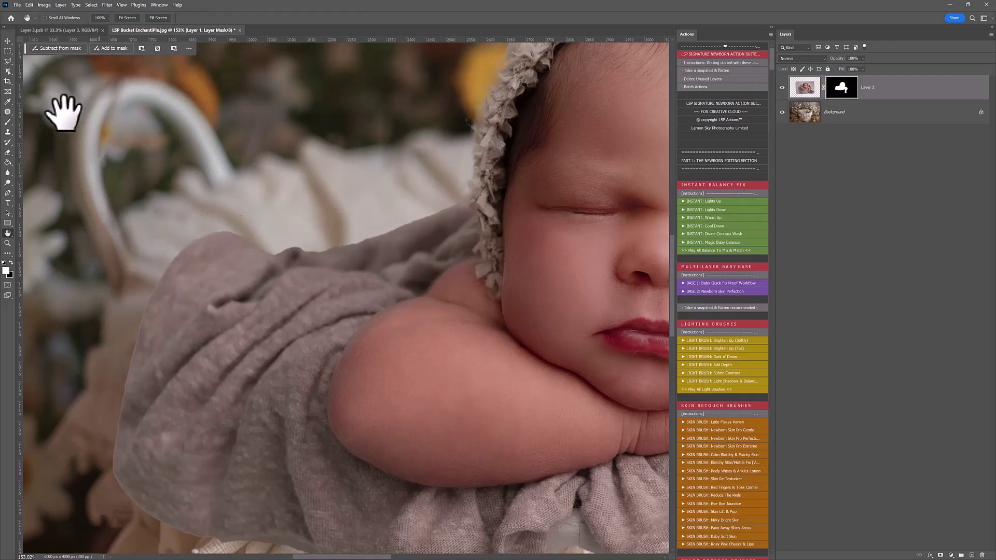
# Soften the baby layer's mask edge along the blanket behind the shoulder, using the Blur tool with a smaller brush at 100% strength.
pyautogui.click(8, 173)
pyautogui.rightClick(175, 196)
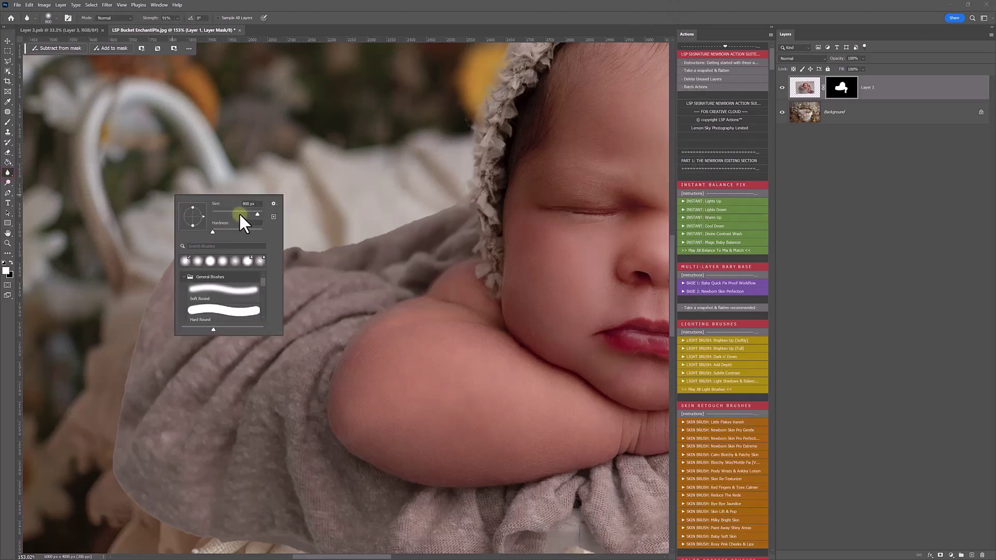
pyautogui.moveTo(254, 214); pyautogui.dragTo(245, 214)
pyautogui.moveTo(176, 19); pyautogui.dragTo(194, 26)
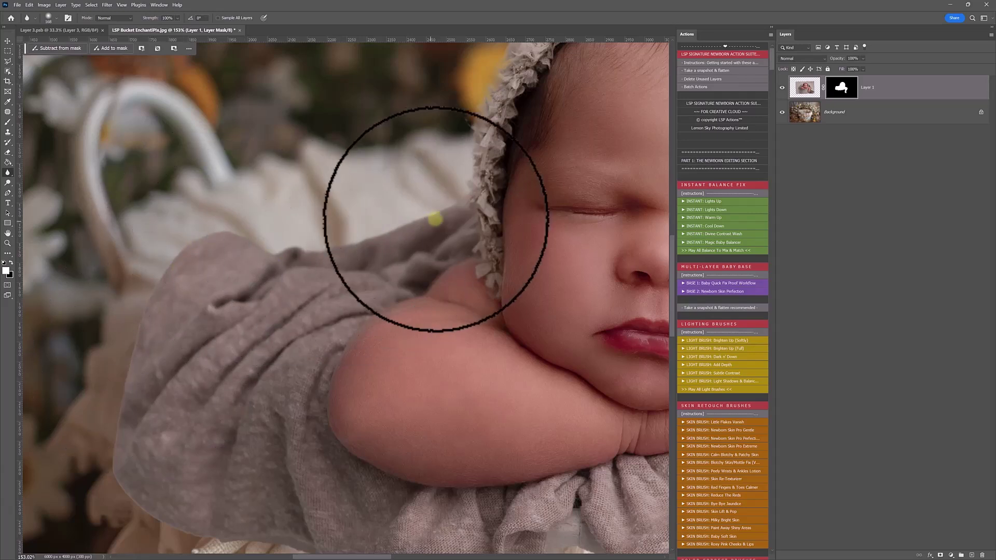
pyautogui.moveTo(451, 205)
pyautogui.mouseDown()
pyautogui.moveTo(299, 247)
pyautogui.moveTo(359, 230)
pyautogui.moveTo(385, 239)
pyautogui.moveTo(225, 233)
pyautogui.moveTo(406, 229)
pyautogui.moveTo(203, 230)
pyautogui.moveTo(426, 205)
pyautogui.moveTo(259, 230)
pyautogui.moveTo(451, 211)
pyautogui.moveTo(465, 199)
pyautogui.moveTo(402, 216)
pyautogui.moveTo(231, 223)
pyautogui.moveTo(185, 245)
pyautogui.moveTo(217, 207)
pyautogui.moveTo(378, 227)
pyautogui.moveTo(430, 251)
pyautogui.mouseUp()
# Inspect the cutout around the bonnet, shoulder and hanging arm, comparing it with the baby layer's mask disabled and enabled.
pyautogui.press('space')
pyautogui.moveTo(544, 243); pyautogui.dragTo(218, 244)
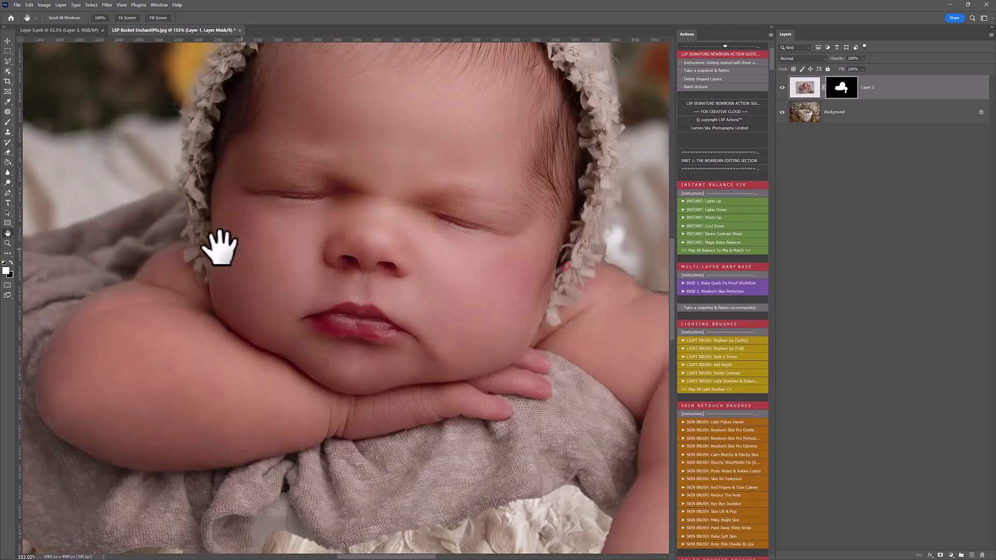
pyautogui.moveTo(395, 230); pyautogui.dragTo(326, 215)
pyautogui.moveTo(403, 247); pyautogui.dragTo(381, 190)
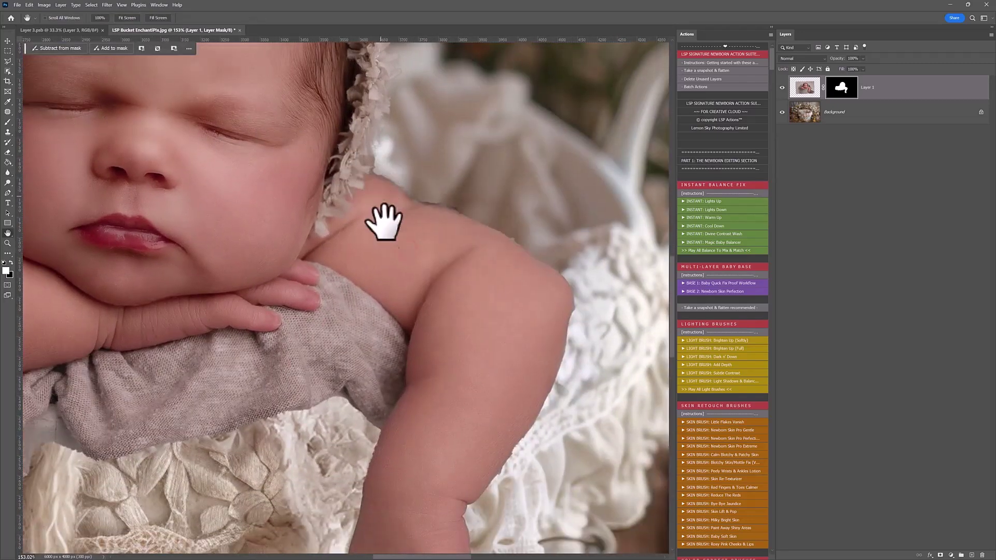
pyautogui.moveTo(394, 383); pyautogui.dragTo(408, 359)
pyautogui.keyDown('shift'); pyautogui.click(848, 88); pyautogui.keyUp('shift')
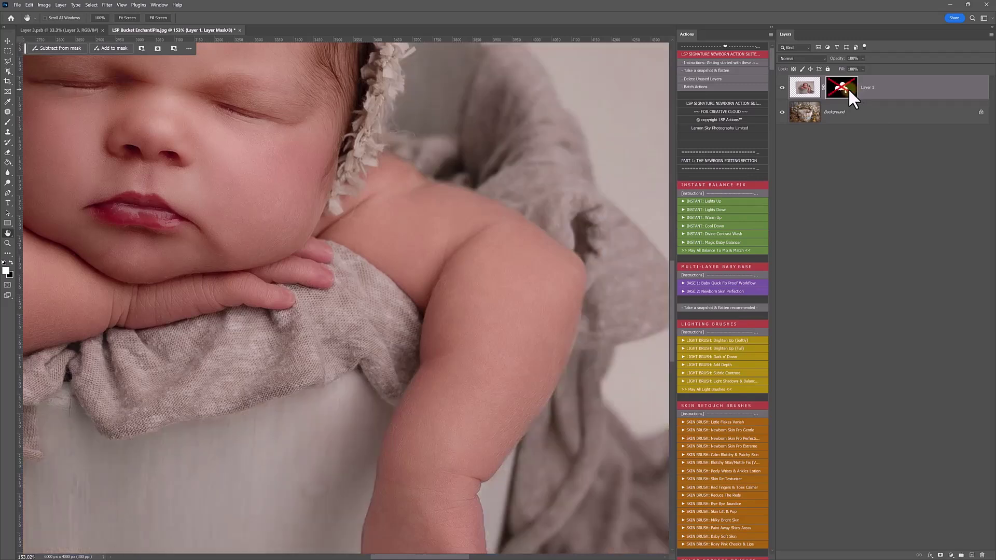
pyautogui.keyDown('shift'); pyautogui.click(848, 88); pyautogui.keyUp('shift')
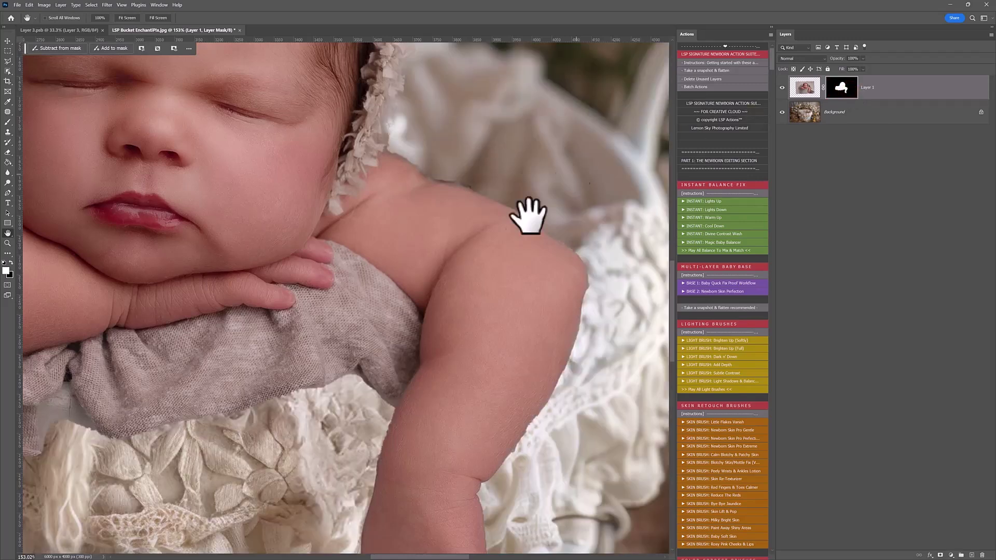
# With the baby layer's mask disabled, copy a rectangular area of the fabric behind the hanging arm to a new layer, and re-enable the mask.
pyautogui.keyDown('shift'); pyautogui.click(831, 89); pyautogui.keyUp('shift')
pyautogui.click(805, 88)
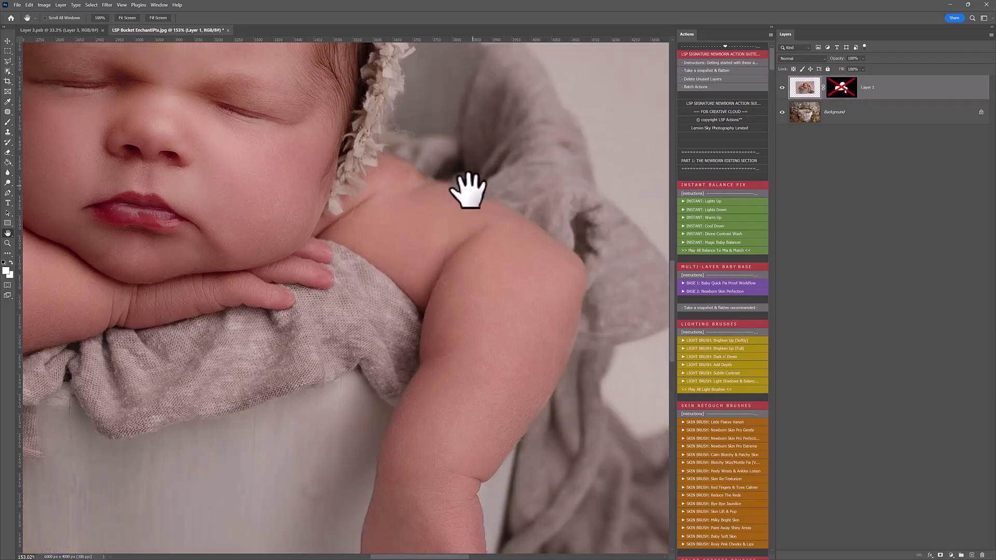
pyautogui.moveTo(469, 191); pyautogui.dragTo(419, 263)
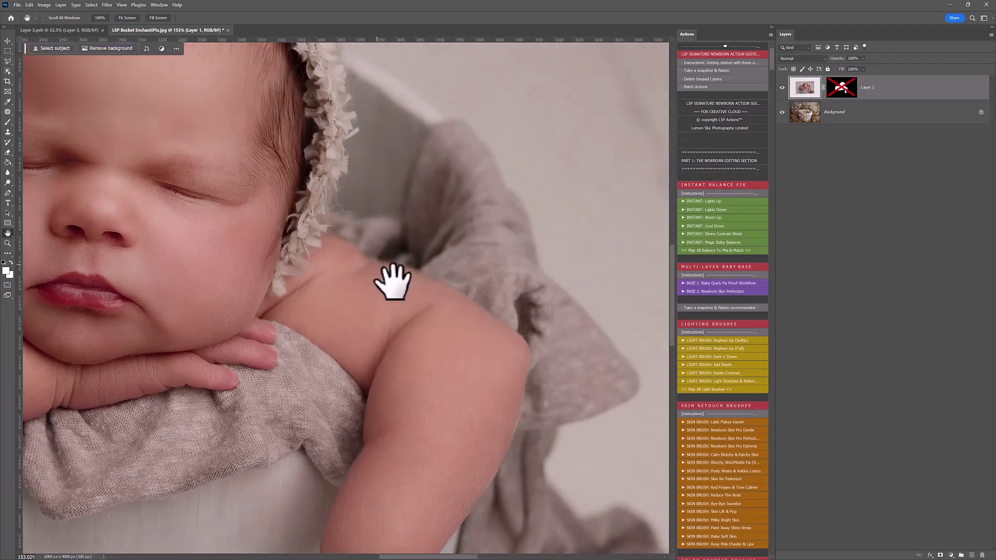
pyautogui.press('w')
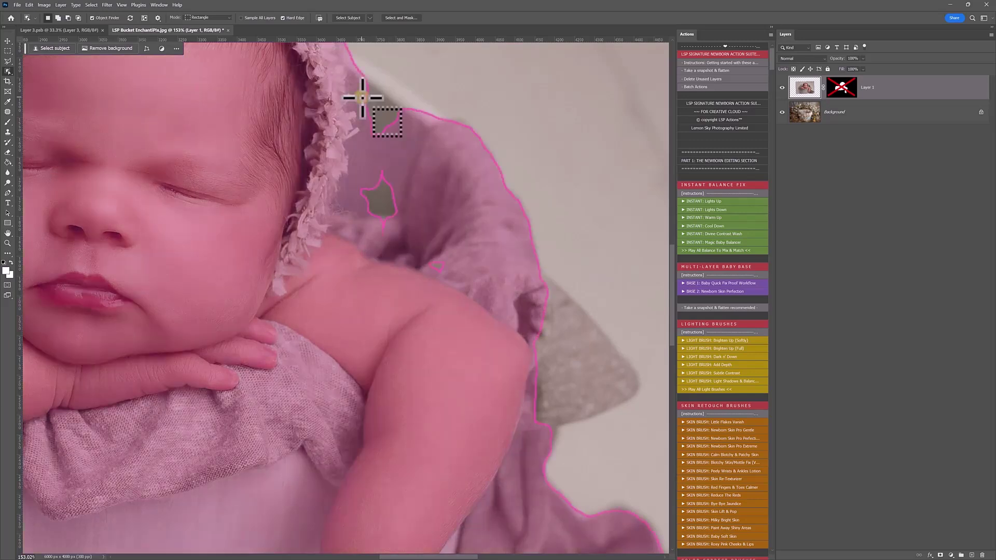
pyautogui.press('m')
pyautogui.moveTo(352, 87); pyautogui.dragTo(656, 444)
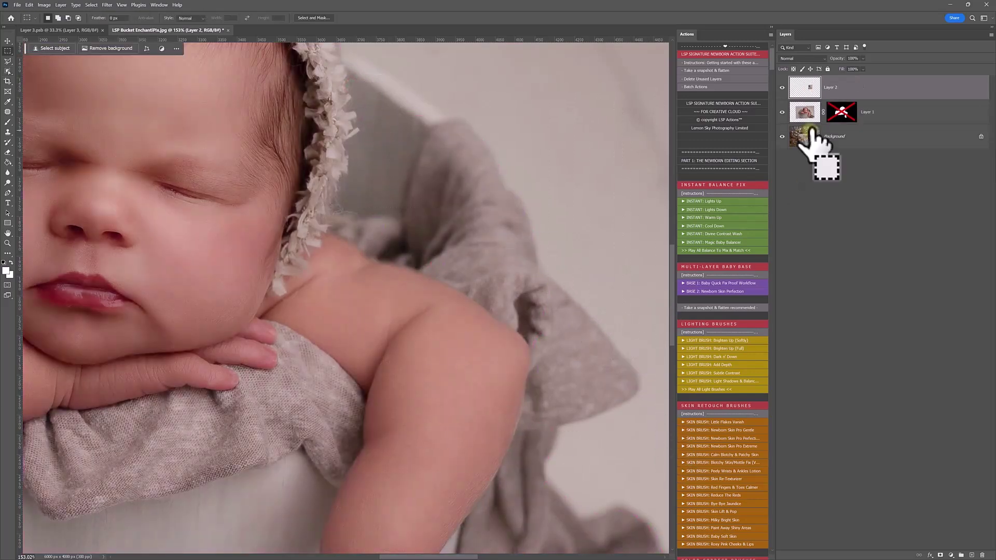
pyautogui.click(839, 114)
pyautogui.click(838, 89)
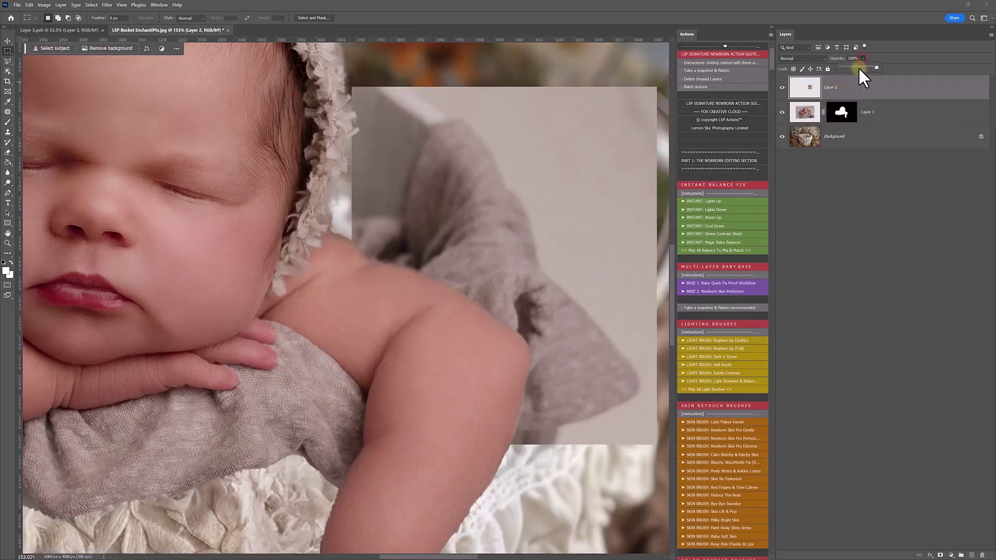
# Lower the copied fabric layer's opacity to about half and warp the piece downward to follow the bucket rim behind the arm.
pyautogui.click(859, 67)
pyautogui.click(839, 83)
pyautogui.hotkey('ctrl', 't')
pyautogui.rightClick(533, 257)
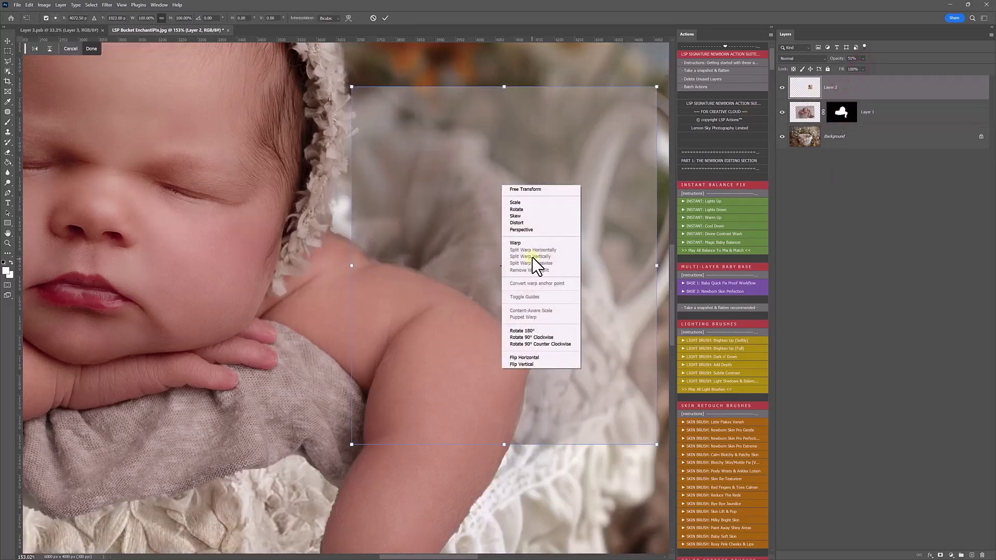
pyautogui.click(534, 242)
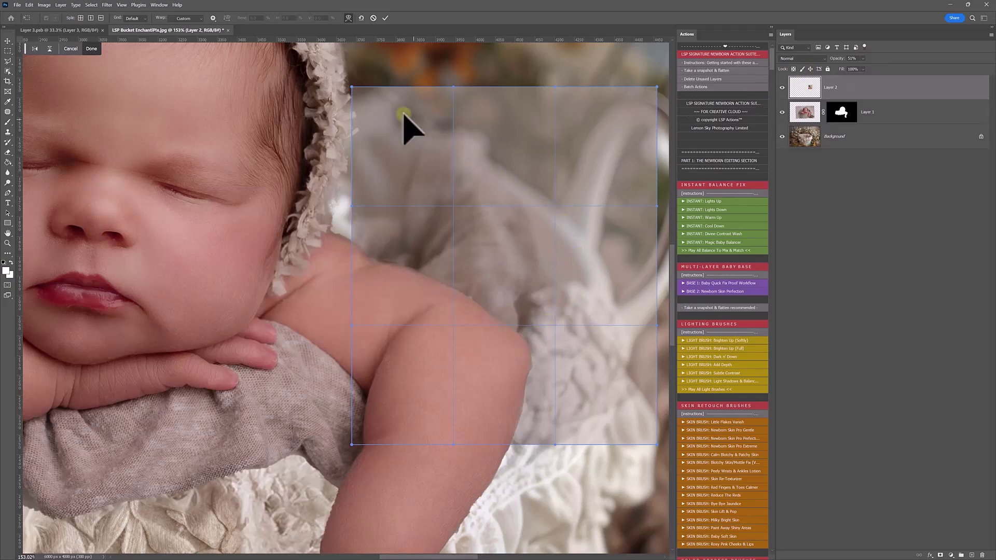
pyautogui.moveTo(403, 113); pyautogui.dragTo(404, 163)
pyautogui.moveTo(561, 216); pyautogui.dragTo(505, 386)
pyautogui.moveTo(602, 406); pyautogui.dragTo(590, 403)
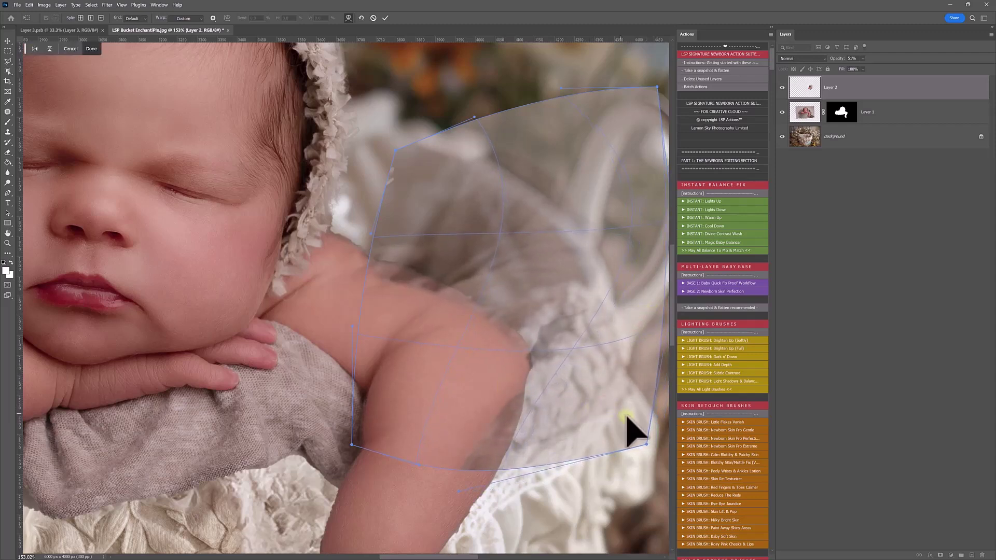
# Fine-tune the warp so the fabric fits the baby's shoulder and arm, apply it, and restore the layer's opacity to 100%.
pyautogui.scroll(-3, 636, 413)
pyautogui.moveTo(623, 369); pyautogui.dragTo(639, 355)
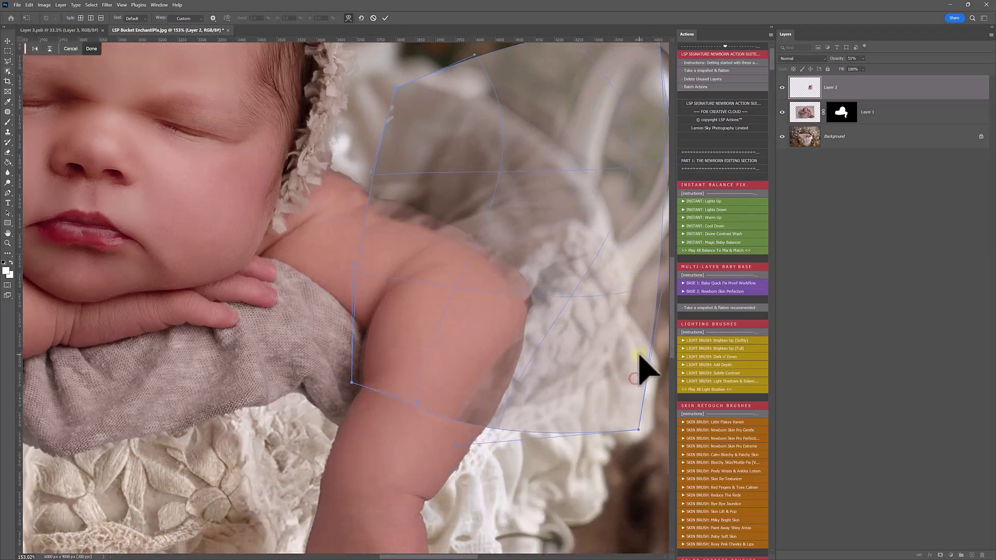
pyautogui.moveTo(634, 207); pyautogui.dragTo(643, 213)
pyautogui.moveTo(642, 210)
pyautogui.mouseDown()
pyautogui.moveTo(640, 196)
pyautogui.moveTo(639, 206)
pyautogui.mouseUp()
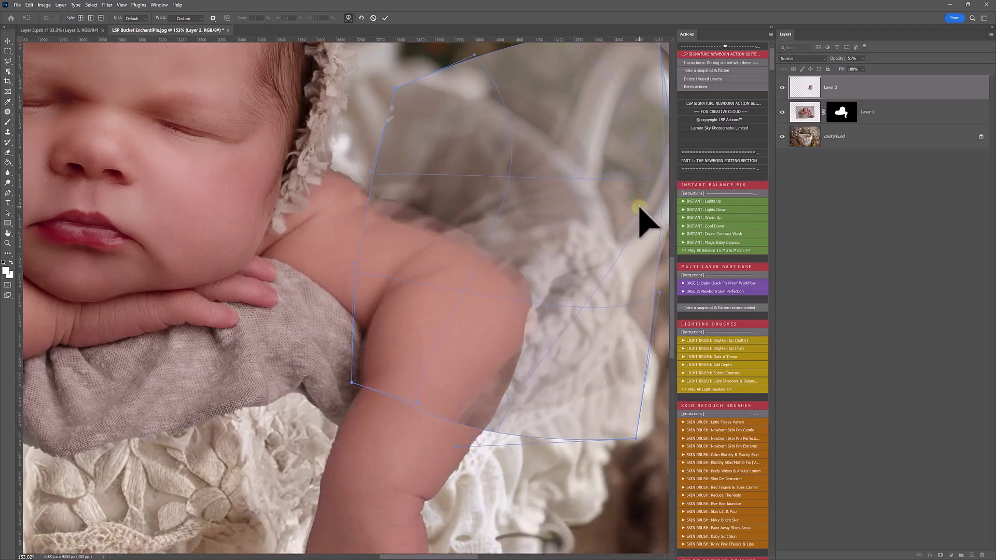
pyautogui.moveTo(481, 100); pyautogui.dragTo(493, 111)
pyautogui.moveTo(352, 249); pyautogui.dragTo(377, 217)
pyautogui.click(873, 89)
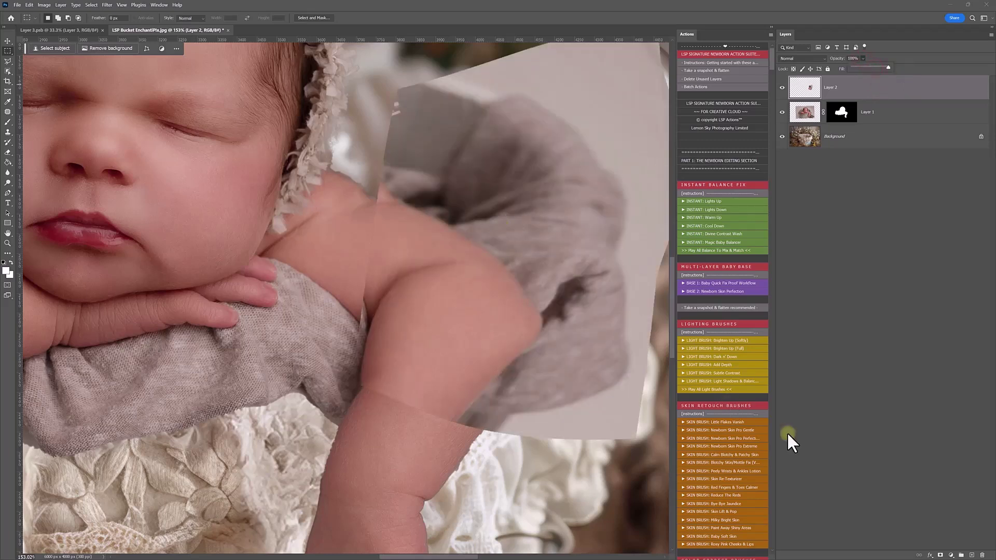
# Add an inverted black mask to the fabric layer and paint white with a 117 px brush to reveal the fabric's outer folds.
pyautogui.click(940, 555)
pyautogui.hotkey('ctrl', 'i')
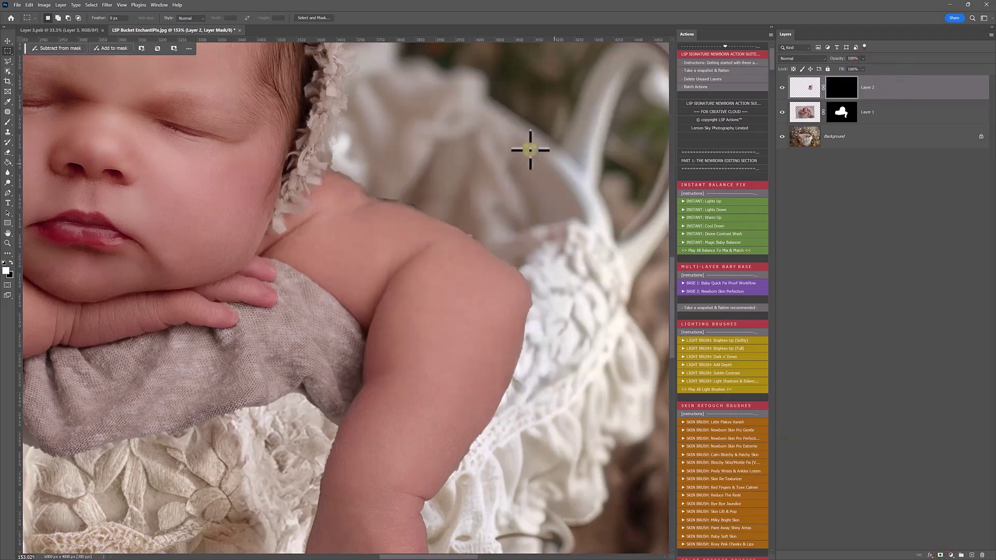
pyautogui.press('b')
pyautogui.rightClick(517, 181)
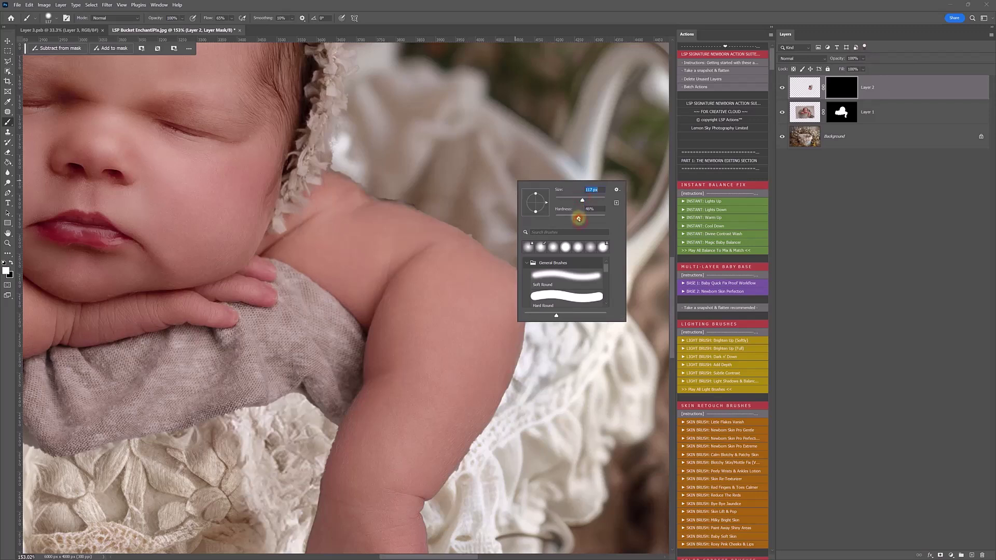
pyautogui.click(489, 202)
pyautogui.click(498, 224)
pyautogui.moveTo(470, 204)
pyautogui.mouseDown()
pyautogui.moveTo(431, 183)
pyautogui.moveTo(531, 104)
pyautogui.moveTo(528, 120)
pyautogui.moveTo(559, 121)
pyautogui.moveTo(618, 199)
pyautogui.moveTo(626, 242)
pyautogui.moveTo(590, 274)
pyautogui.moveTo(609, 284)
pyautogui.moveTo(603, 391)
pyautogui.moveTo(530, 395)
pyautogui.mouseUp()
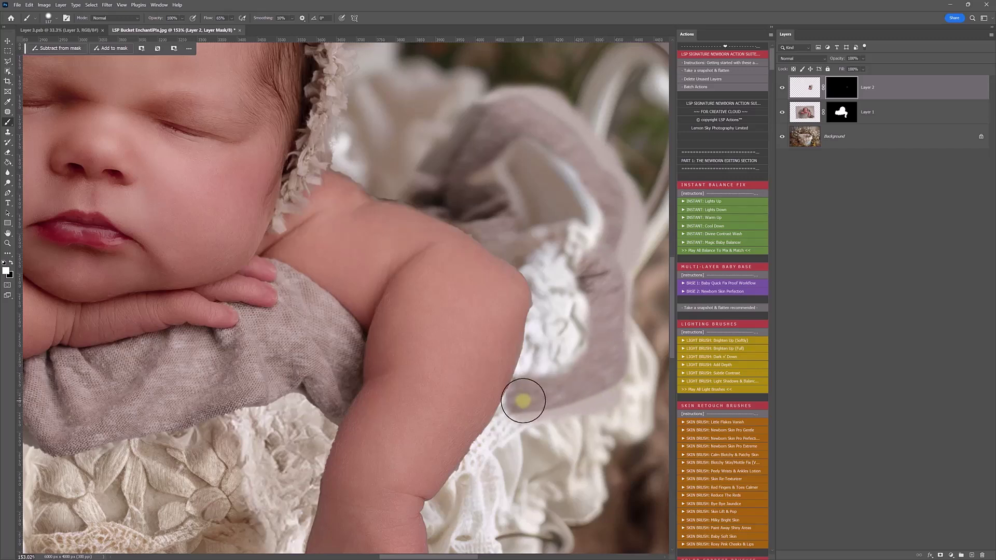
# Paint white on the fabric layer's mask to fill in the remaining folds between the arm and the fabric's outer edge.
pyautogui.rightClick(546, 364)
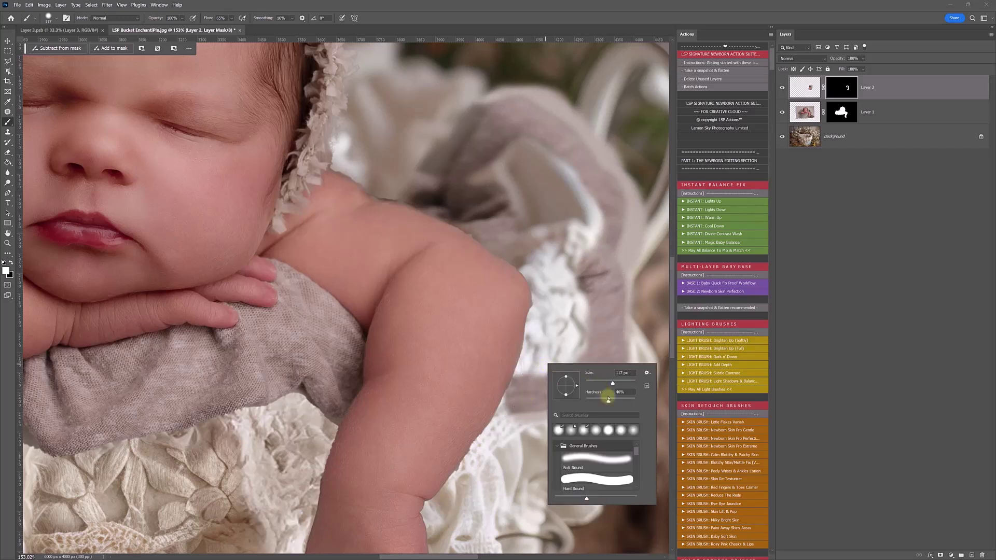
pyautogui.click(536, 387)
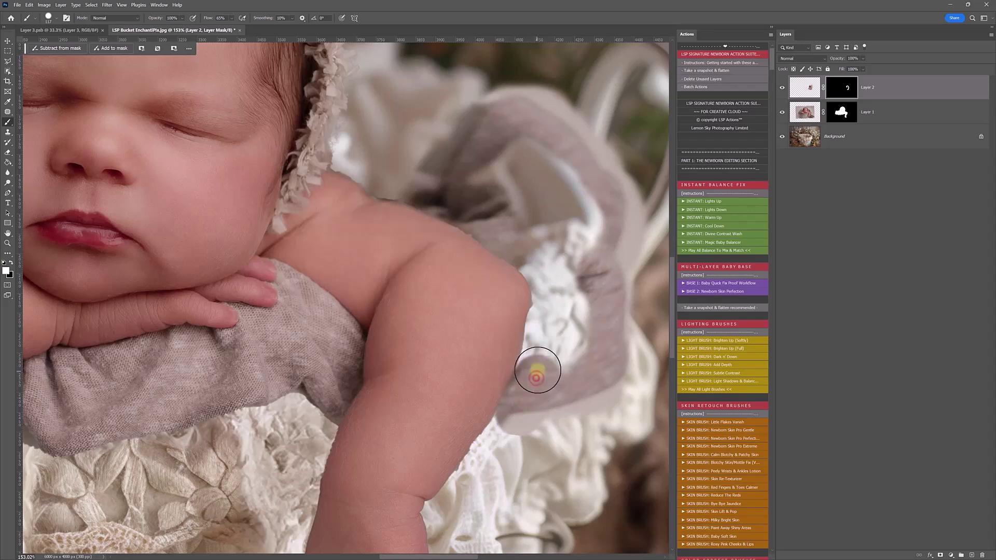
pyautogui.moveTo(544, 345)
pyautogui.mouseDown()
pyautogui.moveTo(544, 351)
pyautogui.moveTo(586, 268)
pyautogui.moveTo(544, 302)
pyautogui.moveTo(556, 296)
pyautogui.moveTo(537, 262)
pyautogui.mouseUp()
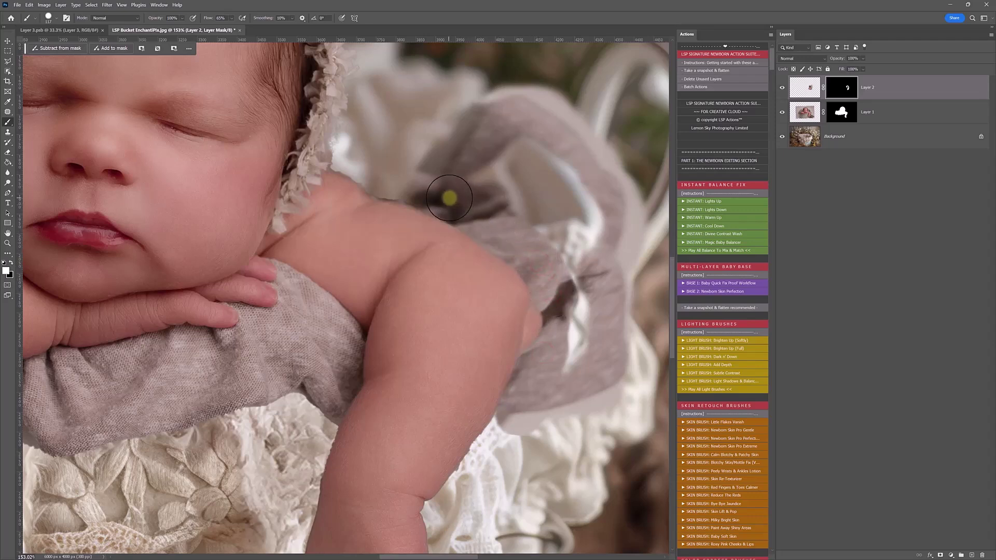
pyautogui.moveTo(504, 232)
pyautogui.mouseDown()
pyautogui.moveTo(474, 173)
pyautogui.moveTo(521, 142)
pyautogui.moveTo(581, 184)
pyautogui.moveTo(600, 233)
pyautogui.moveTo(571, 229)
pyautogui.moveTo(531, 169)
pyautogui.moveTo(540, 232)
pyautogui.moveTo(519, 179)
pyautogui.moveTo(583, 314)
pyautogui.moveTo(570, 374)
pyautogui.mouseUp()
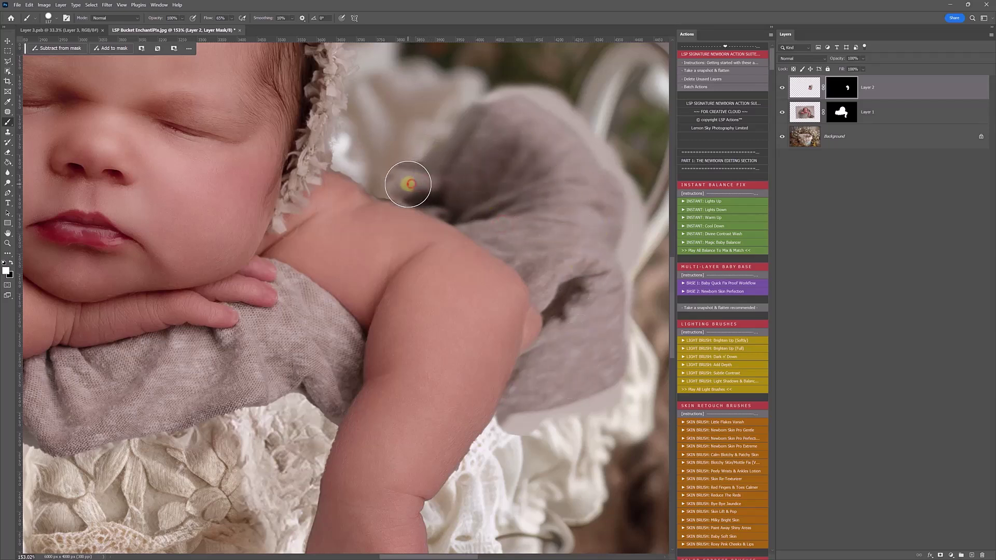
pyautogui.moveTo(408, 185)
pyautogui.mouseDown()
pyautogui.moveTo(440, 151)
pyautogui.moveTo(575, 207)
pyautogui.mouseUp()
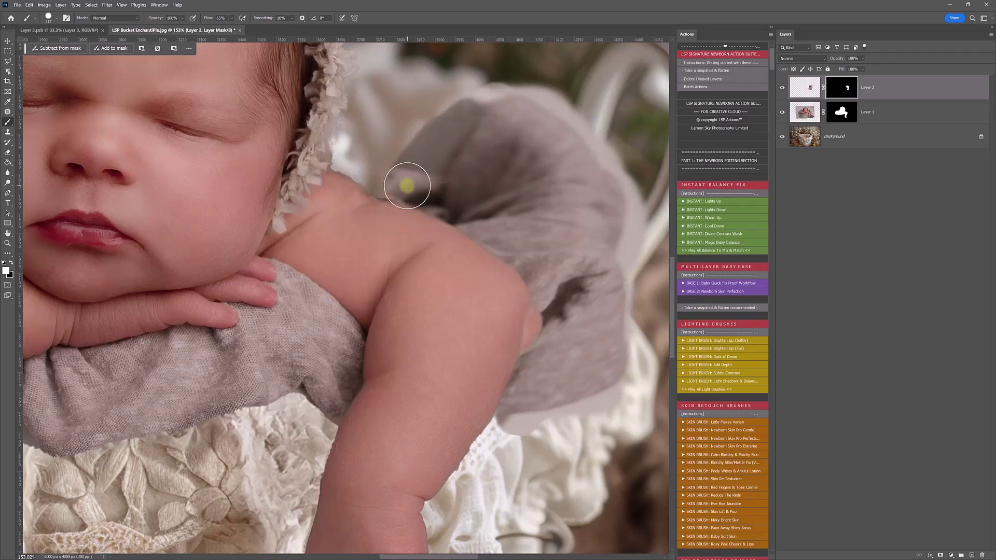
pyautogui.moveTo(384, 171); pyautogui.dragTo(458, 139)
# Paint black on the fabric layer's mask with an adjusted-hardness brush to hide the old bucket wall between the shoulder and the folds.
pyautogui.press('x')
pyautogui.rightClick(447, 134)
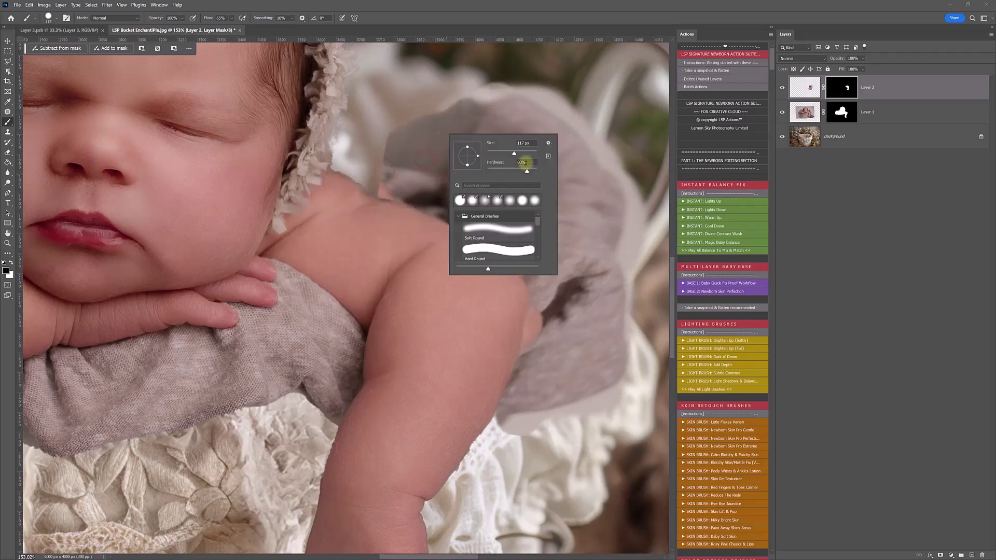
pyautogui.press('Return')
pyautogui.rightClick(451, 101)
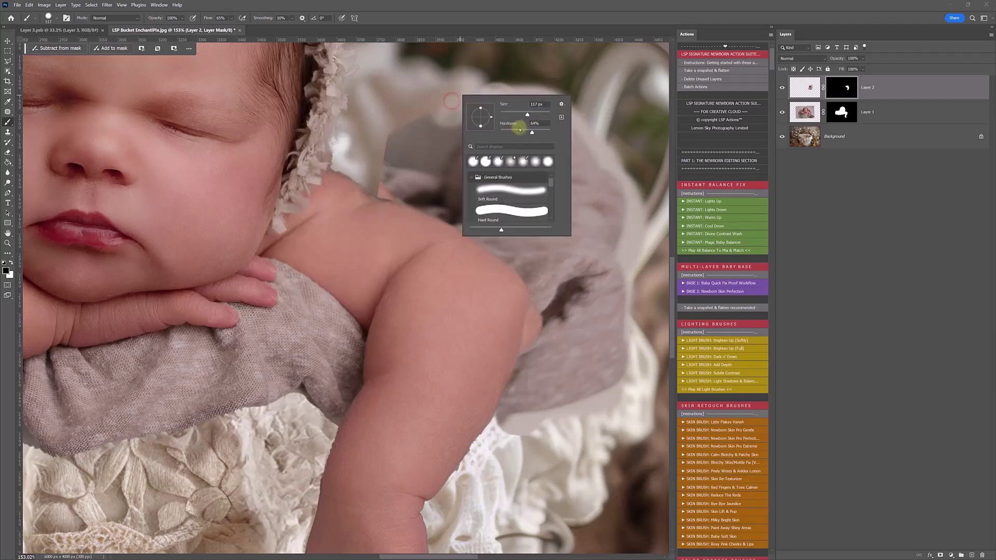
pyautogui.press('Return')
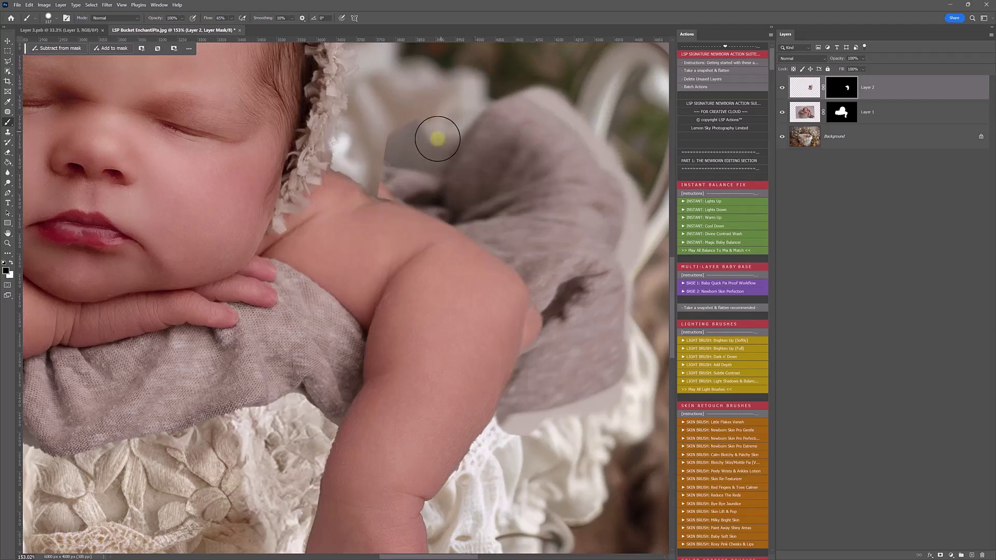
pyautogui.moveTo(438, 138)
pyautogui.mouseDown()
pyautogui.moveTo(418, 182)
pyautogui.moveTo(387, 178)
pyautogui.moveTo(377, 212)
pyautogui.mouseUp()
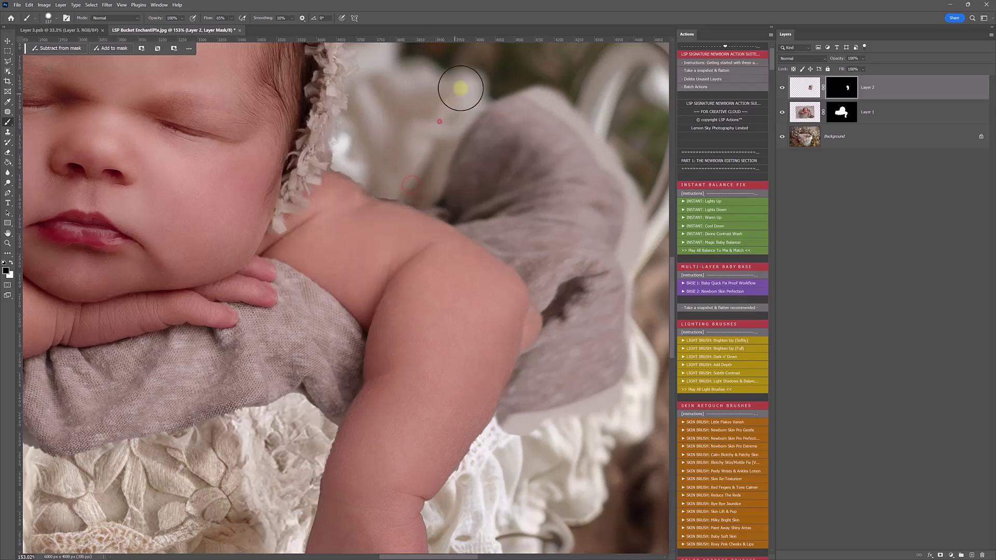
# Adjust the brush hardness and paint black on the mask to remove the pale fringe along the fabric's upper, outer and lower edges.
pyautogui.rightClick(560, 89)
pyautogui.moveTo(630, 127); pyautogui.dragTo(635, 127)
pyautogui.press('Return')
pyautogui.click(569, 94)
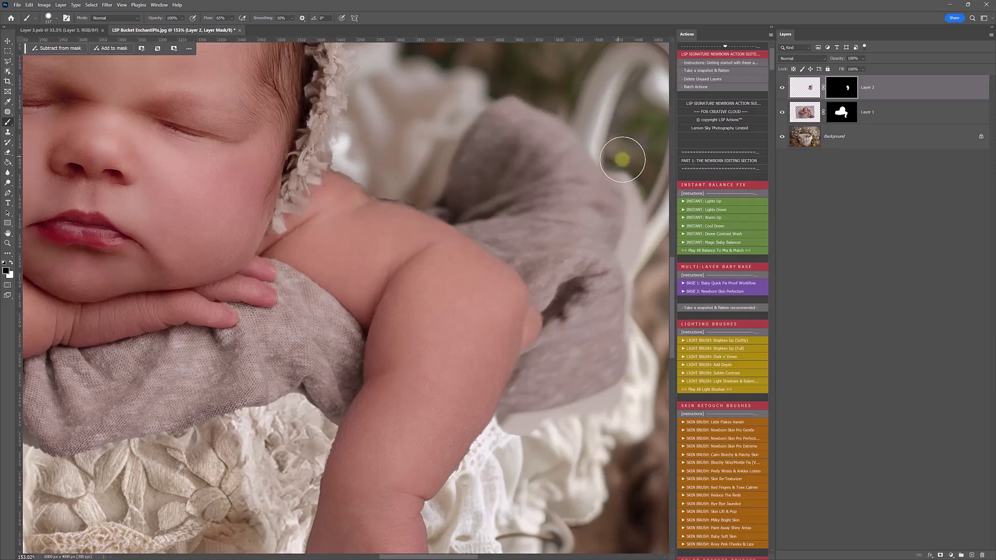
pyautogui.moveTo(622, 159)
pyautogui.mouseDown()
pyautogui.moveTo(642, 182)
pyautogui.moveTo(645, 303)
pyautogui.mouseUp()
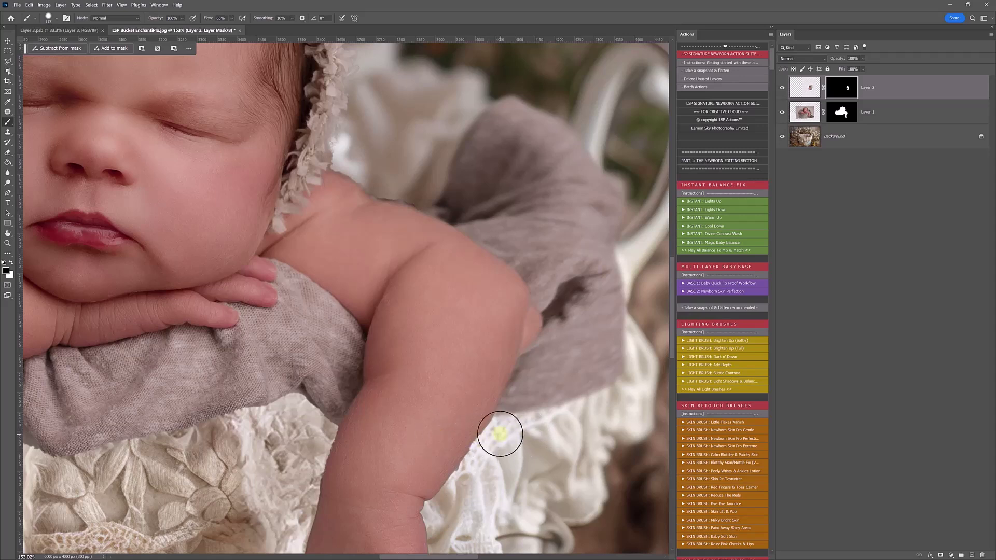
# Disable the fabric layer's mask and clone fabric over the duplicated skin beside the elbow on the layer image with the Clone Stamp.
pyautogui.click(811, 86)
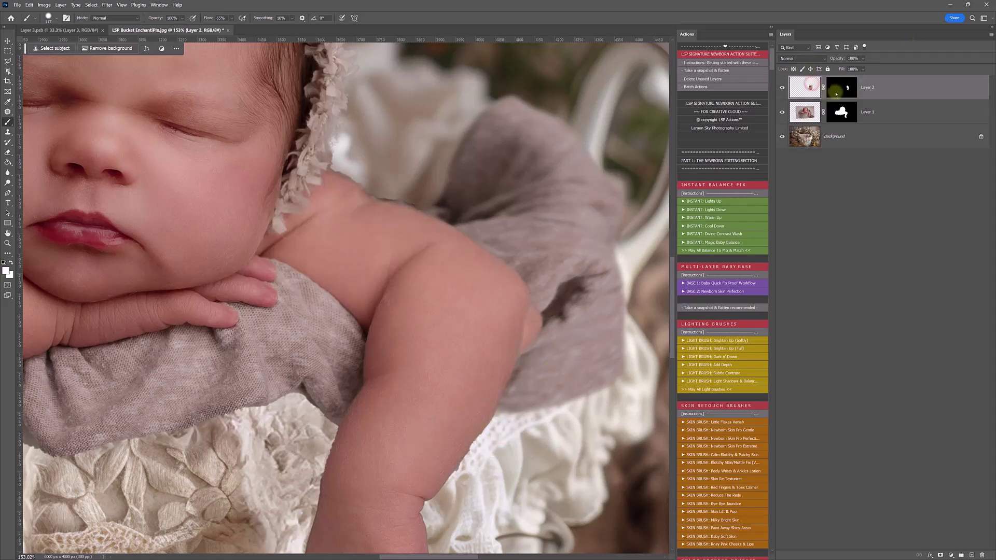
pyautogui.keyDown('shift'); pyautogui.click(839, 88); pyautogui.keyUp('shift')
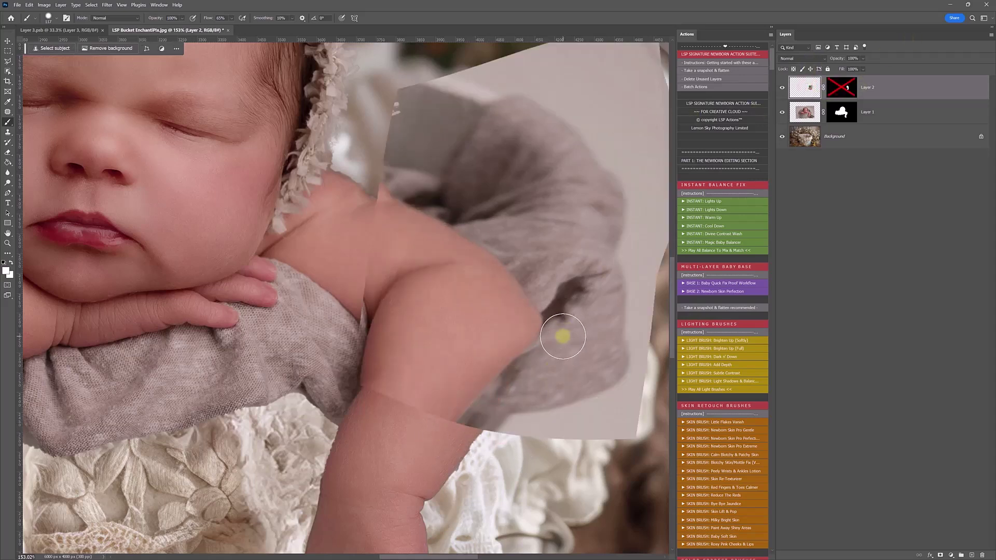
pyautogui.rightClick(564, 327)
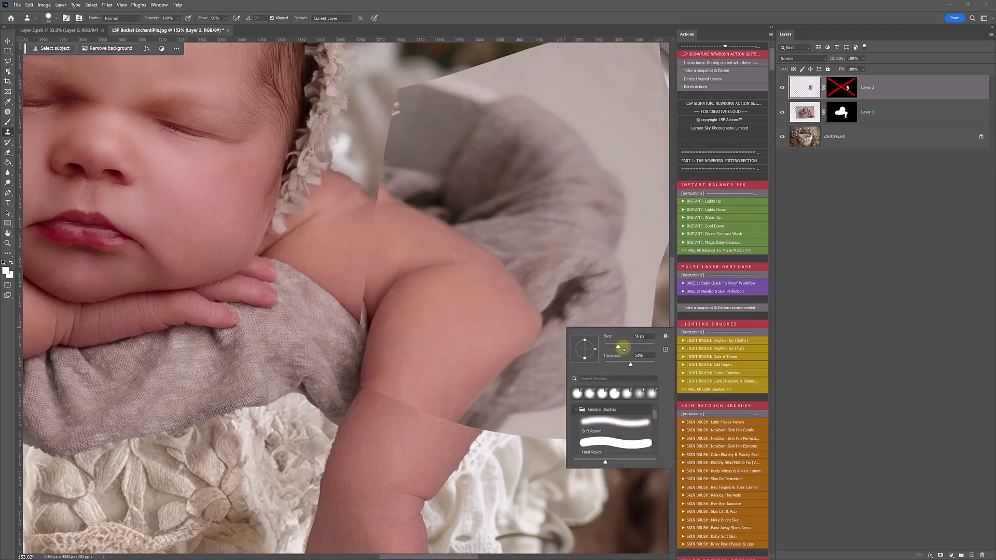
pyautogui.press('Return')
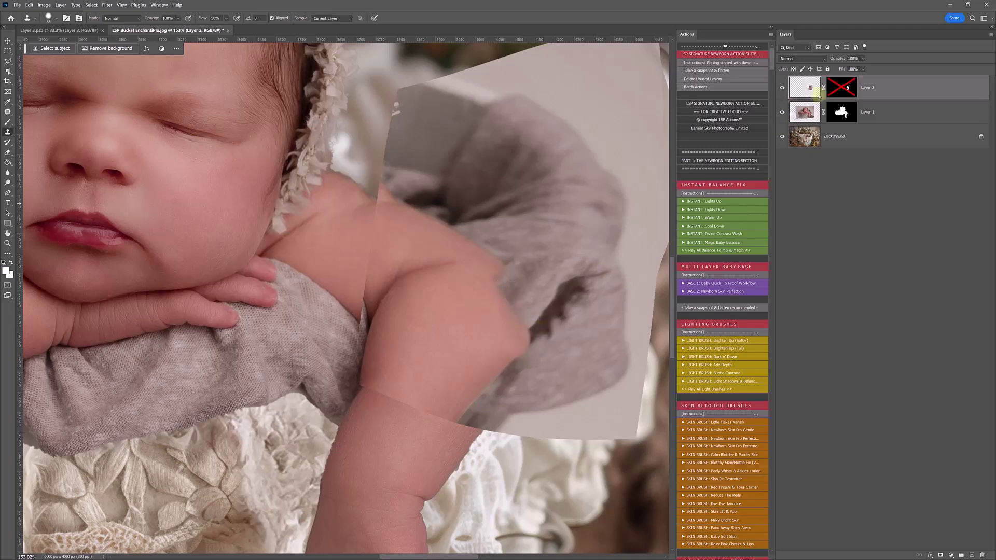
# Clone fabric over the remaining skin beside the elbow on the fabric layer's image and re-enable its mask.
pyautogui.click(838, 90)
pyautogui.keyDown('shift'); pyautogui.click(840, 89); pyautogui.keyUp('shift')
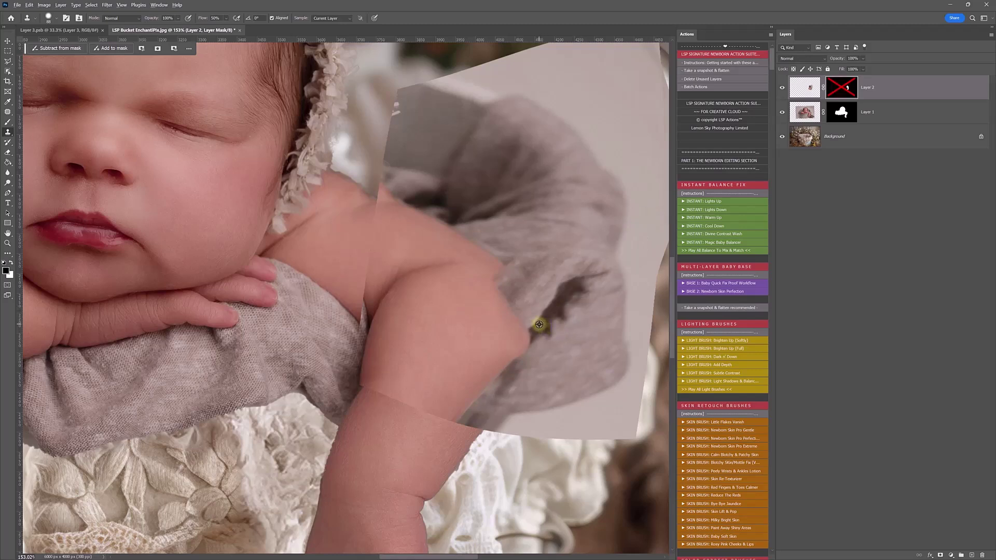
pyautogui.click(808, 91)
pyautogui.keyDown('alt'); pyautogui.click(544, 316); pyautogui.keyUp('alt')
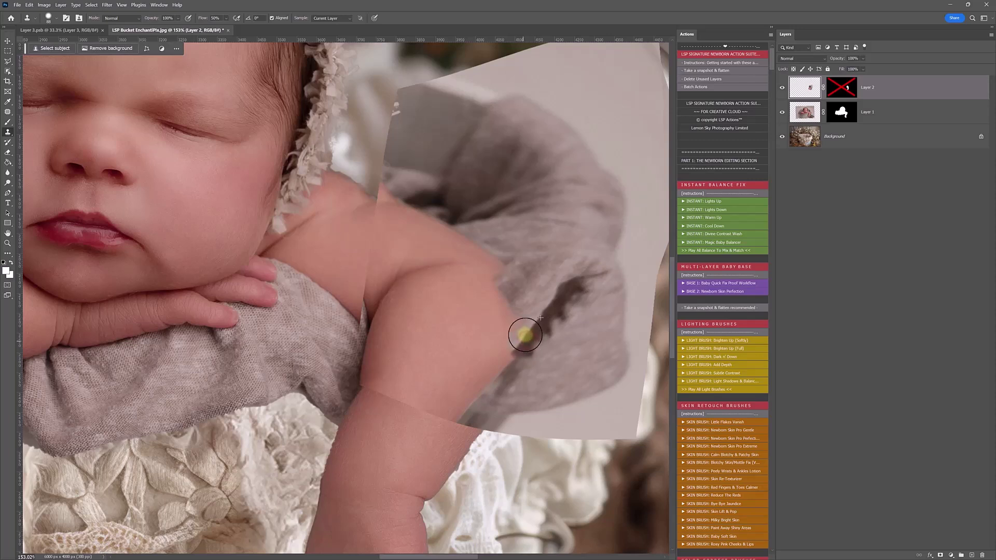
pyautogui.keyDown('shift'); pyautogui.click(842, 83); pyautogui.keyUp('shift')
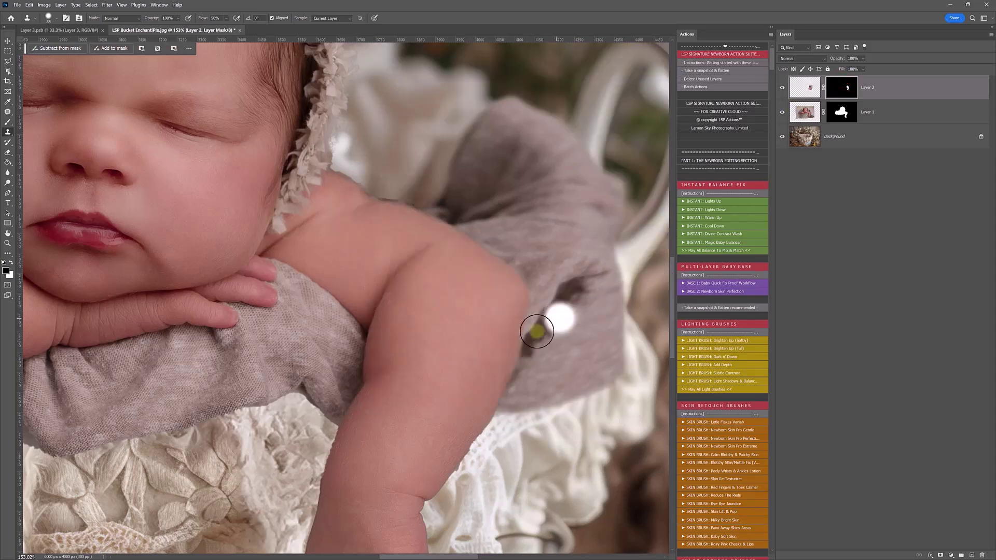
# Patch the flawed area of the fabric fold beside the elbow using the Patch tool on the fabric layer.
pyautogui.press('j')
pyautogui.moveTo(553, 332)
pyautogui.mouseDown()
pyautogui.moveTo(542, 372)
pyautogui.moveTo(539, 351)
pyautogui.moveTo(579, 327)
pyautogui.moveTo(542, 362)
pyautogui.moveTo(583, 338)
pyautogui.mouseUp()
pyautogui.moveTo(580, 304)
pyautogui.mouseDown()
pyautogui.moveTo(558, 310)
pyautogui.moveTo(567, 329)
pyautogui.moveTo(549, 352)
pyautogui.mouseUp()
pyautogui.hotkey('ctrl', 'd')
pyautogui.press('z')
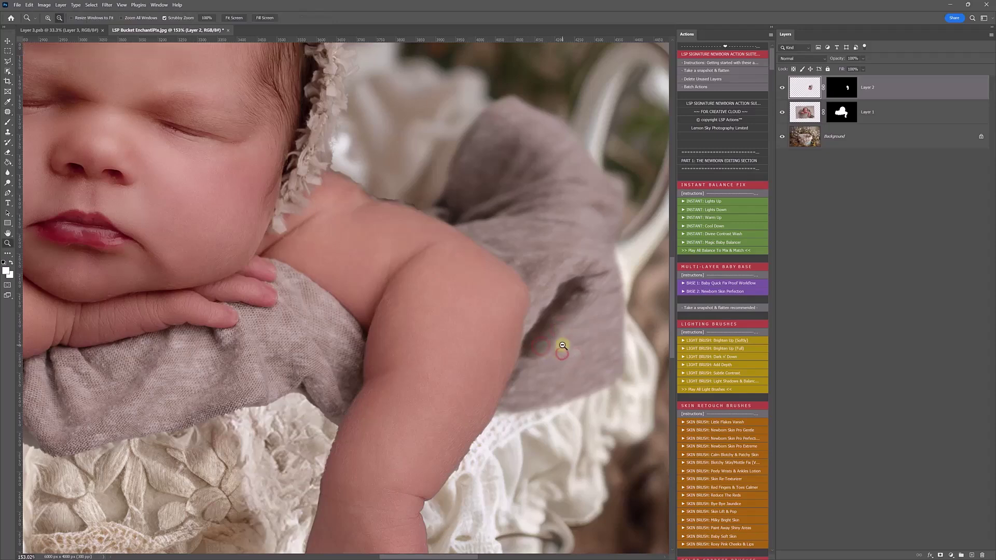
pyautogui.keyDown('alt'); pyautogui.click(562, 345); pyautogui.keyUp('alt')
pyautogui.keyDown('alt'); pyautogui.click(563, 345); pyautogui.keyUp('alt')
pyautogui.keyDown('alt'); pyautogui.click(563, 347); pyautogui.keyUp('alt')
pyautogui.press('j')
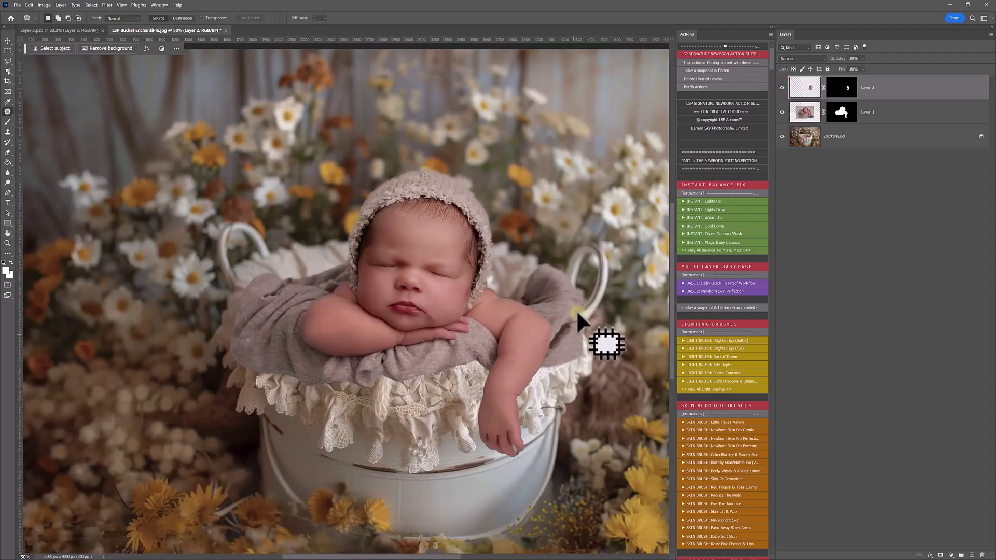
pyautogui.press('z')
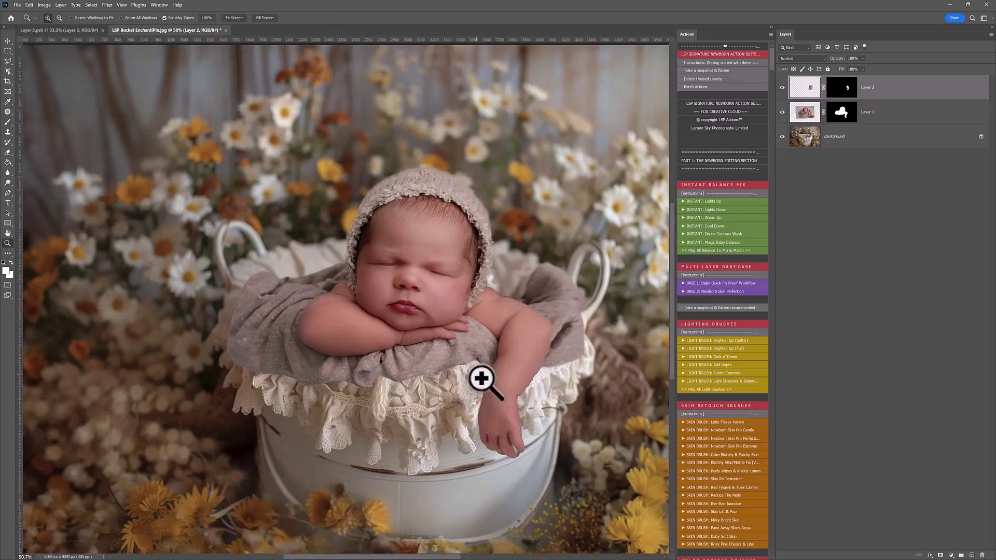
# Switch the baby layer's mask off and on to examine the gap in the wrap above the lace.
pyautogui.moveTo(480, 378)
pyautogui.mouseDown()
pyautogui.moveTo(493, 395)
pyautogui.moveTo(488, 385)
pyautogui.mouseUp()
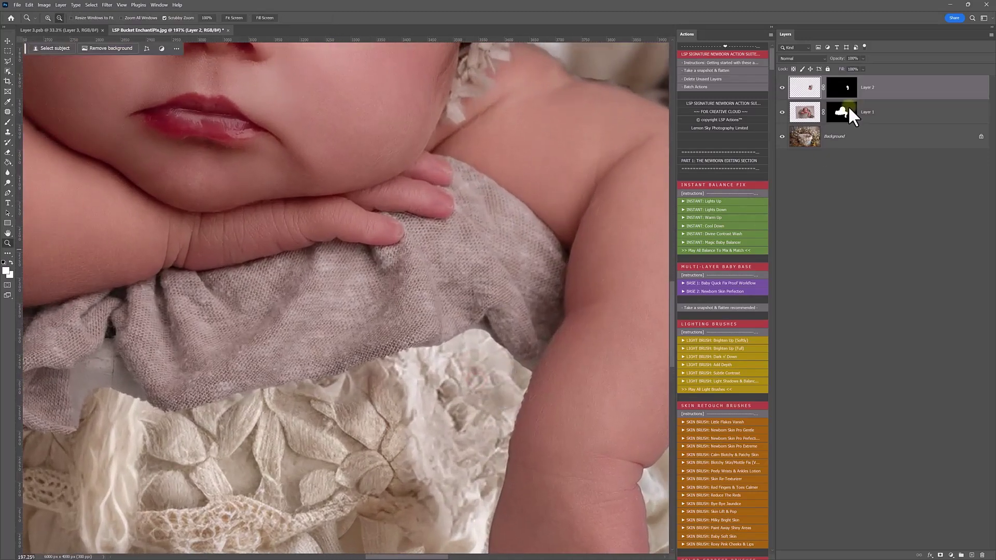
pyautogui.keyDown('shift'); pyautogui.click(848, 108); pyautogui.keyUp('shift')
pyautogui.keyDown('shift'); pyautogui.click(842, 109); pyautogui.keyUp('shift')
pyautogui.moveTo(260, 355); pyautogui.dragTo(322, 360)
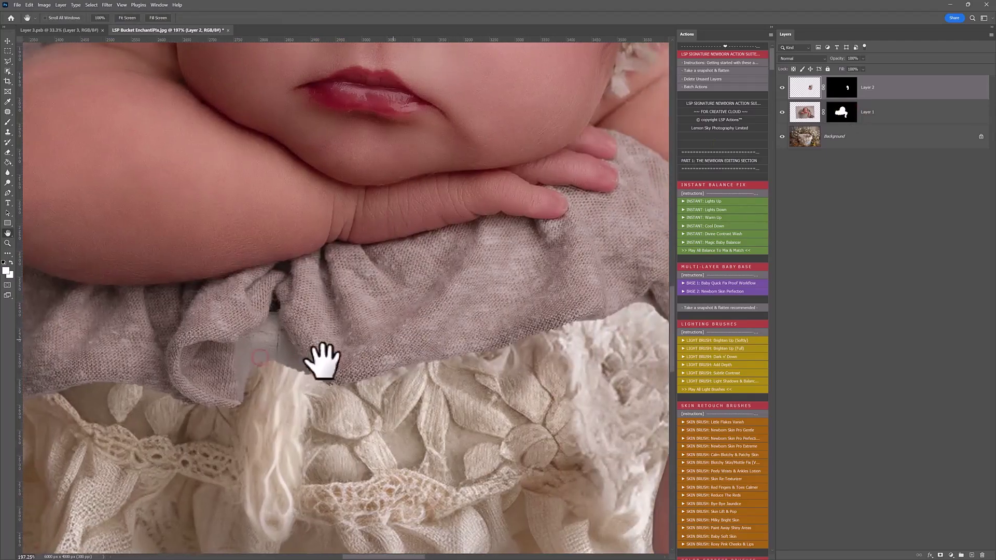
# Paint black on the baby layer's mask with a resized brush at 40% flow over the pale gap between the wrap's folds.
pyautogui.press('b')
pyautogui.rightClick(280, 371)
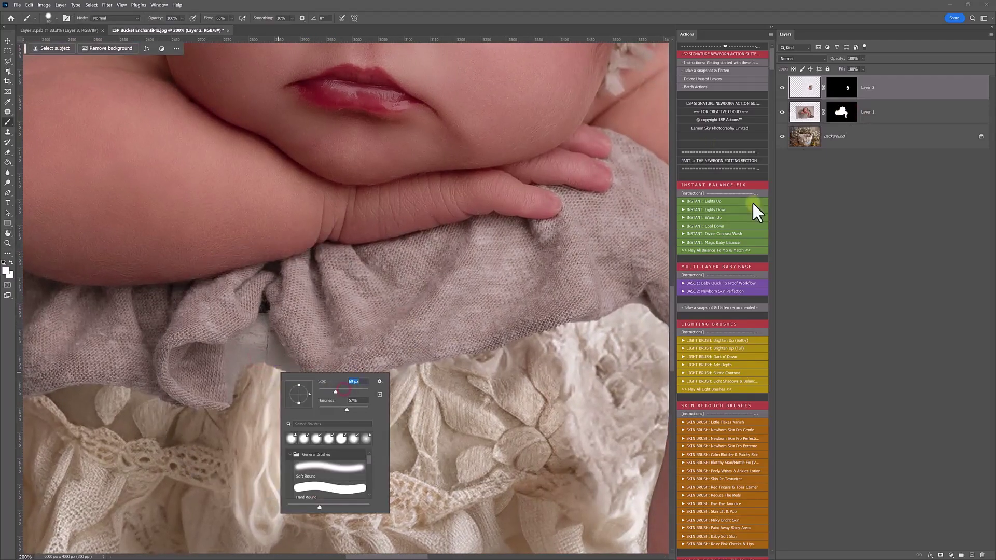
pyautogui.click(842, 115)
pyautogui.rightClick(271, 377)
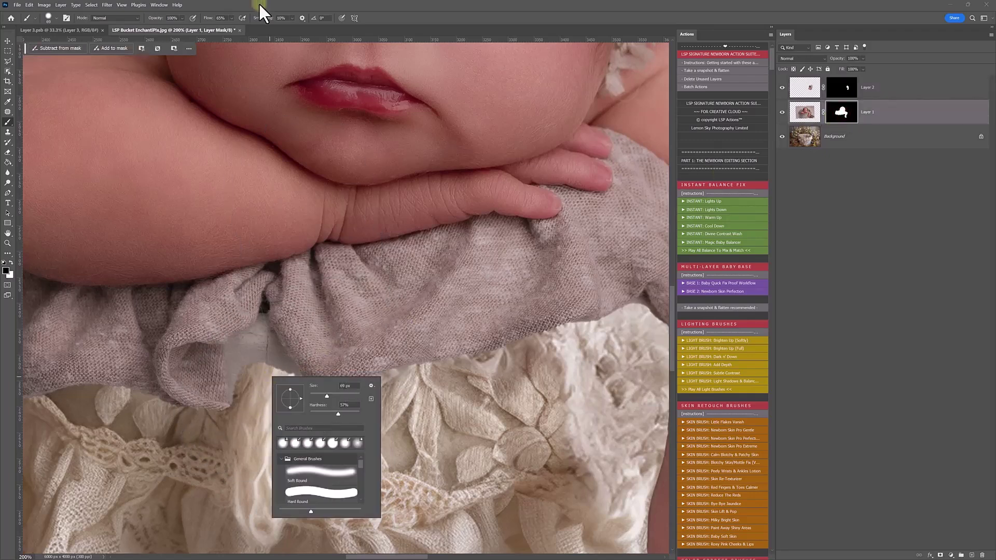
pyautogui.click(233, 20)
pyautogui.click(230, 25)
pyautogui.rightClick(292, 351)
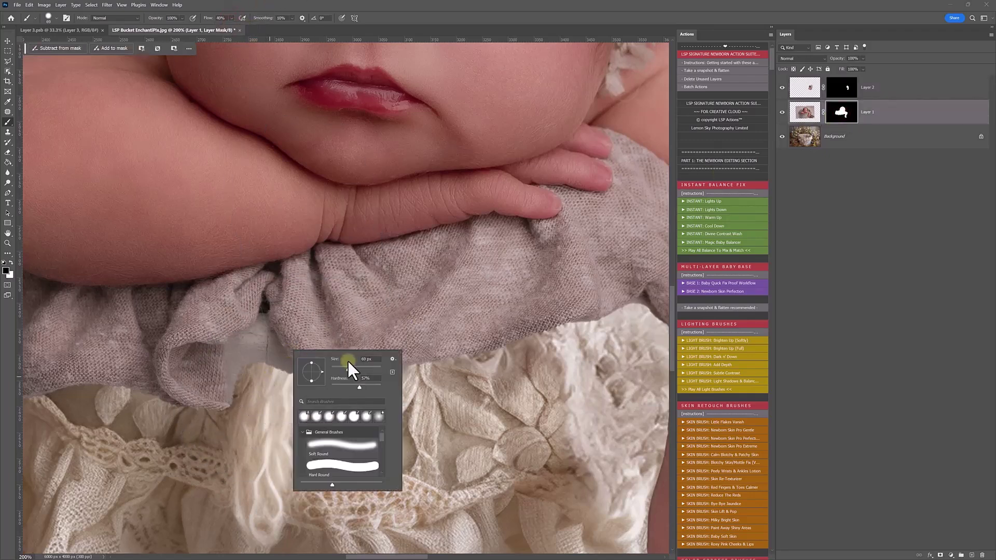
pyautogui.click(341, 370)
pyautogui.click(258, 374)
pyautogui.click(296, 389)
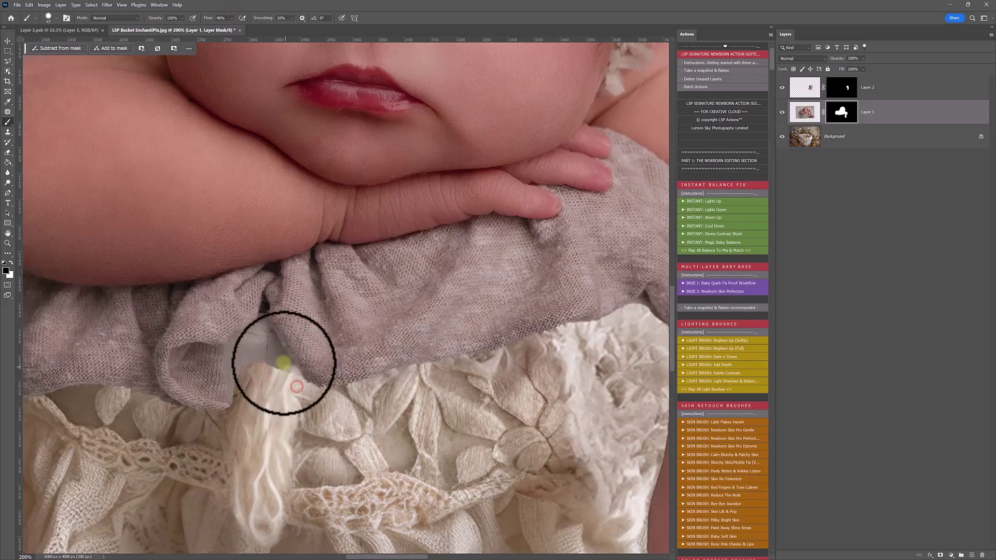
pyautogui.click(285, 363)
pyautogui.moveTo(273, 347)
pyautogui.mouseDown()
pyautogui.moveTo(264, 322)
pyautogui.moveTo(236, 356)
pyautogui.moveTo(239, 412)
pyautogui.moveTo(234, 362)
pyautogui.moveTo(237, 386)
pyautogui.moveTo(248, 348)
pyautogui.moveTo(260, 341)
pyautogui.moveTo(273, 358)
pyautogui.mouseUp()
# Examine the wrap's lower and outer edges around the folded arm and up to the bonnet for masking flaws.
pyautogui.press('space')
pyautogui.moveTo(215, 388); pyautogui.dragTo(399, 363)
pyautogui.moveTo(265, 342); pyautogui.dragTo(422, 311)
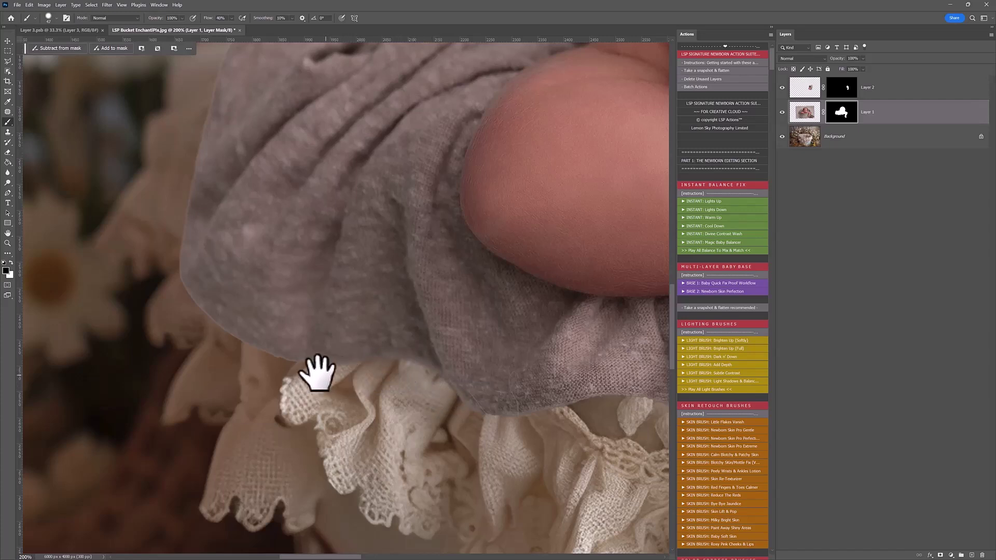
pyautogui.press('space')
pyautogui.moveTo(339, 215); pyautogui.dragTo(342, 375)
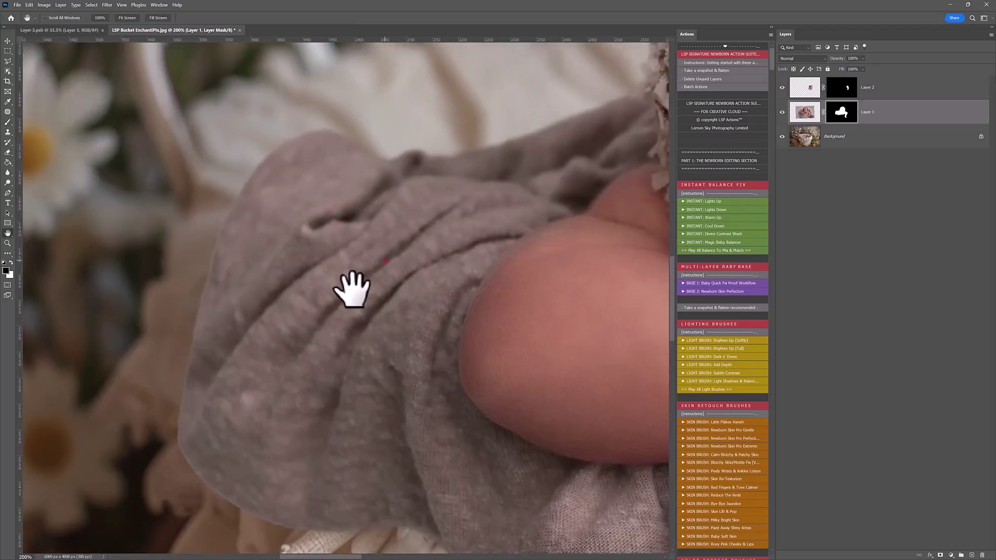
pyautogui.moveTo(384, 260); pyautogui.dragTo(291, 363)
pyautogui.moveTo(238, 332); pyautogui.dragTo(276, 389)
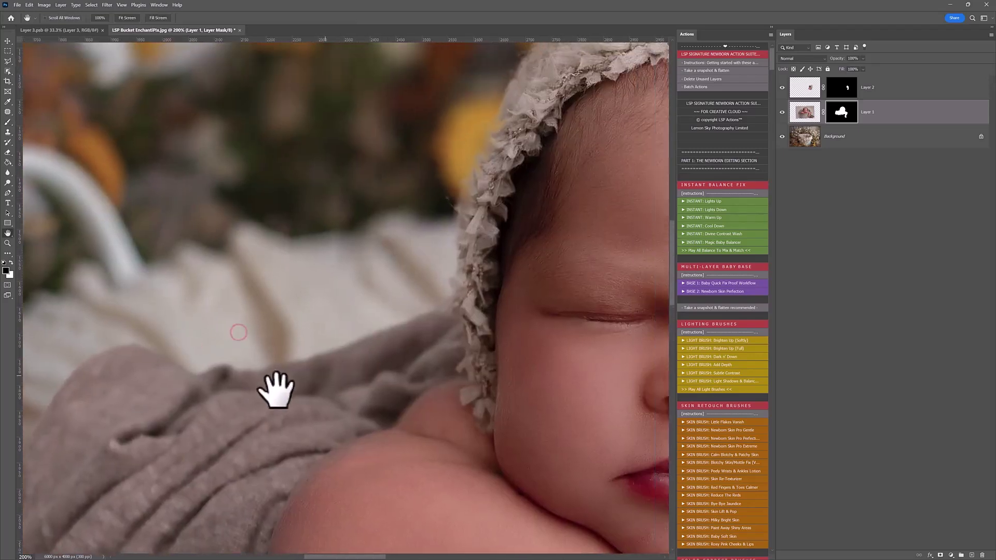
pyautogui.moveTo(384, 296)
pyautogui.mouseDown()
pyautogui.moveTo(130, 271)
pyautogui.moveTo(318, 249)
pyautogui.moveTo(441, 267)
pyautogui.moveTo(528, 309)
pyautogui.moveTo(481, 271)
pyautogui.moveTo(520, 281)
pyautogui.mouseUp()
# Paint black on the baby layer's mask along the back of the shoulder, raising the brush flow to 75%, to remove the dark fringe.
pyautogui.rightClick(469, 264)
pyautogui.click(434, 233)
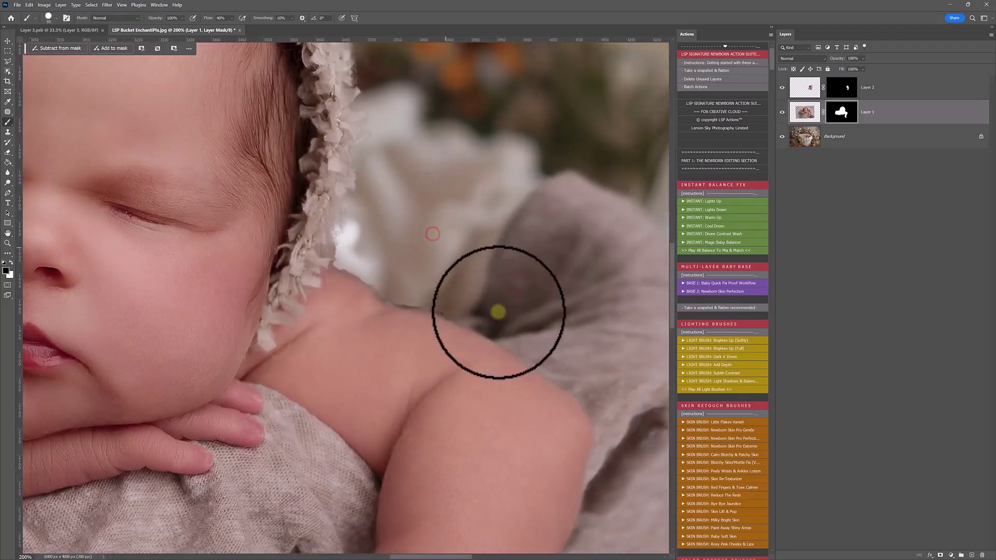
pyautogui.moveTo(472, 311); pyautogui.dragTo(462, 308)
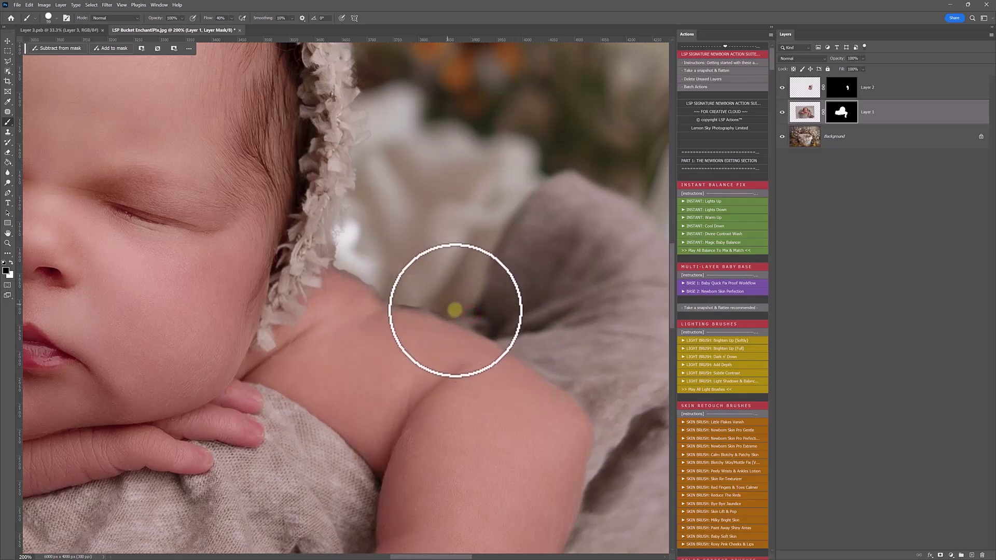
pyautogui.moveTo(247, 26); pyautogui.dragTo(252, 26)
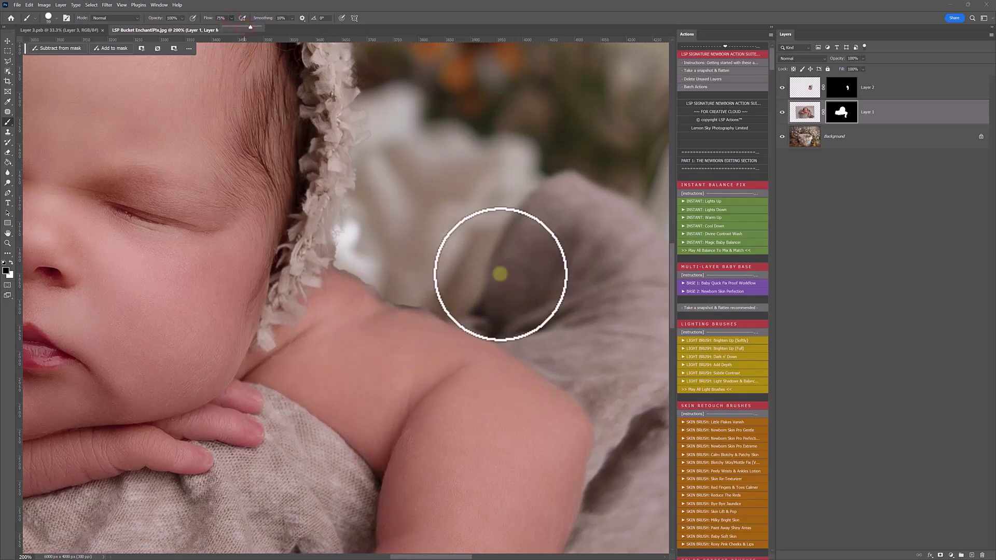
pyautogui.moveTo(448, 303)
pyautogui.mouseDown()
pyautogui.moveTo(412, 296)
pyautogui.moveTo(464, 312)
pyautogui.moveTo(398, 296)
pyautogui.moveTo(350, 259)
pyautogui.moveTo(403, 297)
pyautogui.moveTo(485, 320)
pyautogui.moveTo(471, 361)
pyautogui.moveTo(446, 339)
pyautogui.moveTo(389, 323)
pyautogui.moveTo(441, 339)
pyautogui.mouseUp()
# Paint white on the baby layer's mask with an adjusted-hardness brush to restore the shoulder's upper edge.
pyautogui.press('x')
pyautogui.rightClick(468, 367)
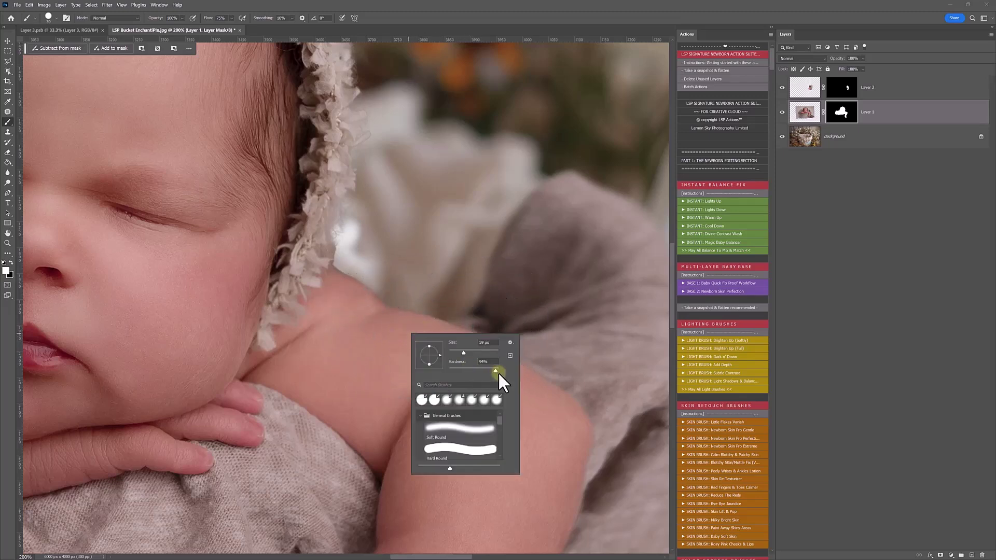
pyautogui.moveTo(498, 372); pyautogui.dragTo(489, 368)
pyautogui.moveTo(399, 325)
pyautogui.mouseDown()
pyautogui.moveTo(400, 334)
pyautogui.moveTo(447, 338)
pyautogui.moveTo(476, 311)
pyautogui.moveTo(400, 289)
pyautogui.mouseUp()
# Hide and reshow the baby and fabric layers to compare the composite with the empty bucket backdrop.
pyautogui.hotkey('alt', 'space')
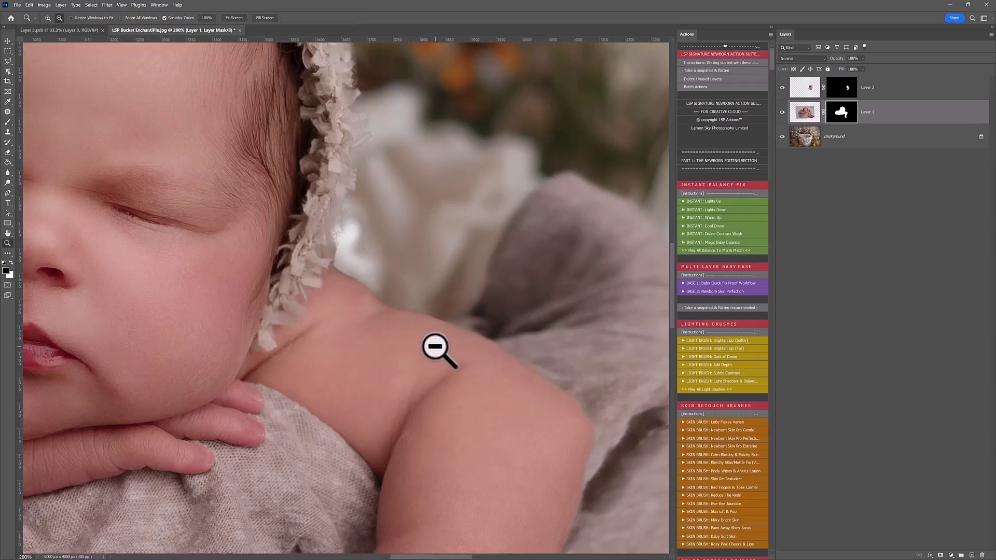
pyautogui.keyDown('alt'); pyautogui.click(435, 347); pyautogui.keyUp('alt')
pyautogui.keyDown('alt'); pyautogui.click(436, 351); pyautogui.keyUp('alt')
pyautogui.keyDown('alt'); pyautogui.click(438, 358); pyautogui.keyUp('alt')
pyautogui.press('space')
pyautogui.moveTo(449, 369); pyautogui.dragTo(496, 343)
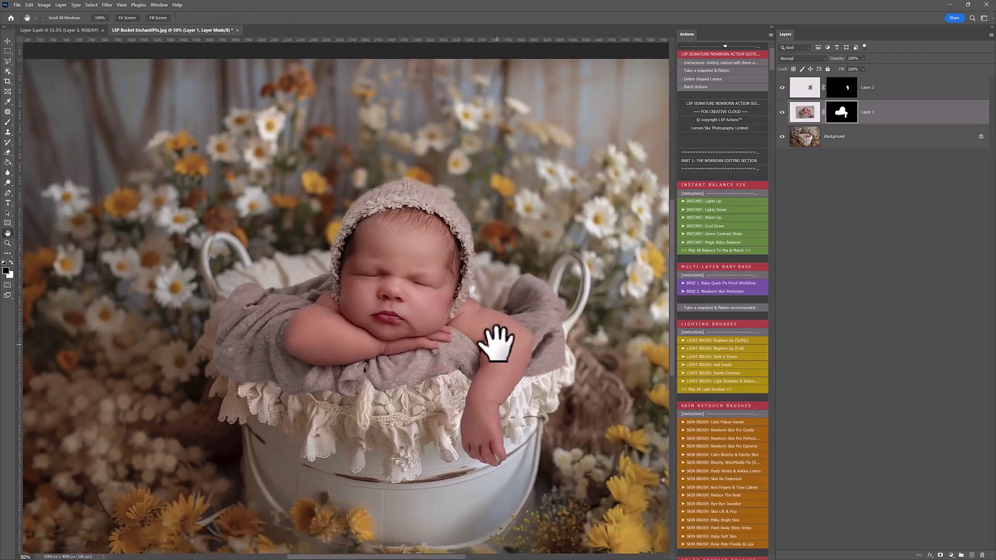
pyautogui.click(782, 110)
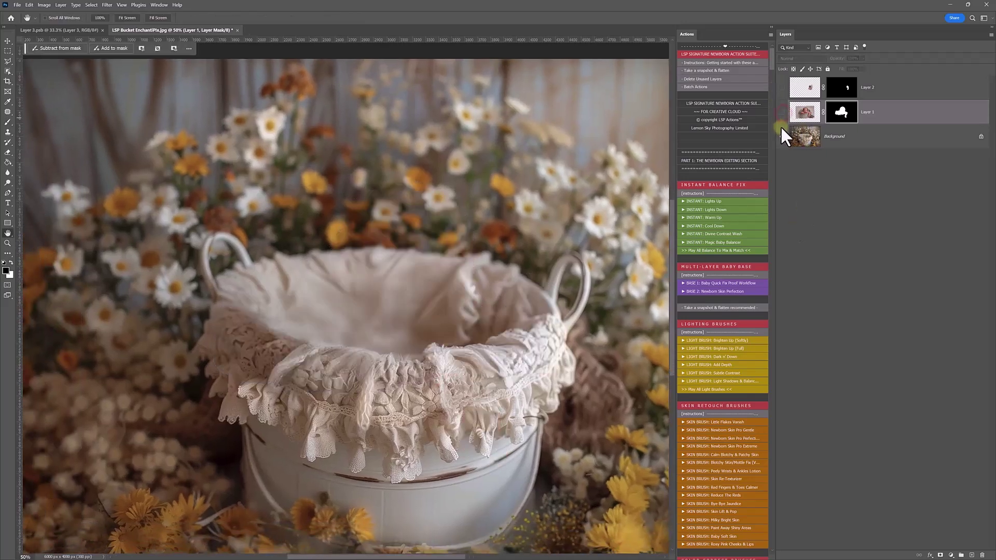
pyautogui.click(783, 110)
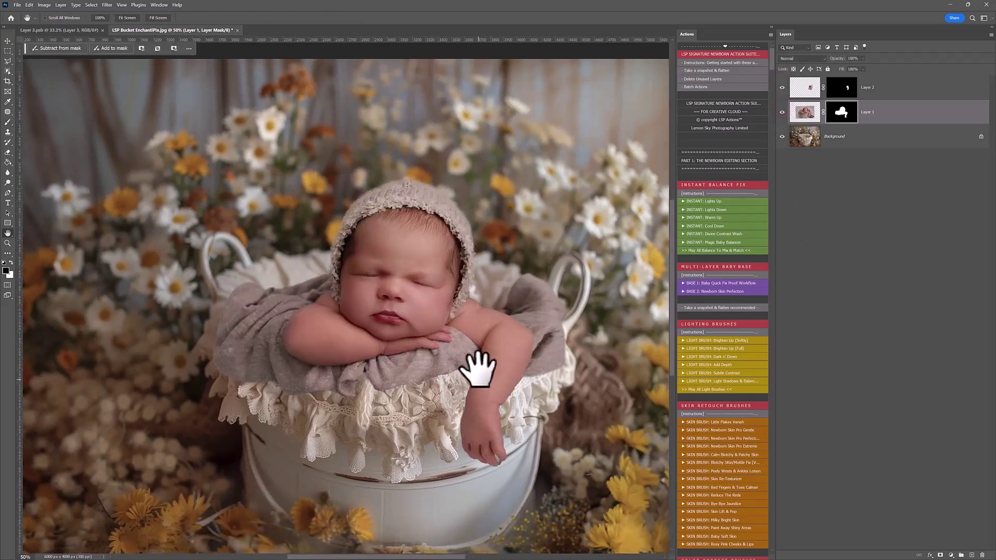
pyautogui.scroll(-2, 477, 369)
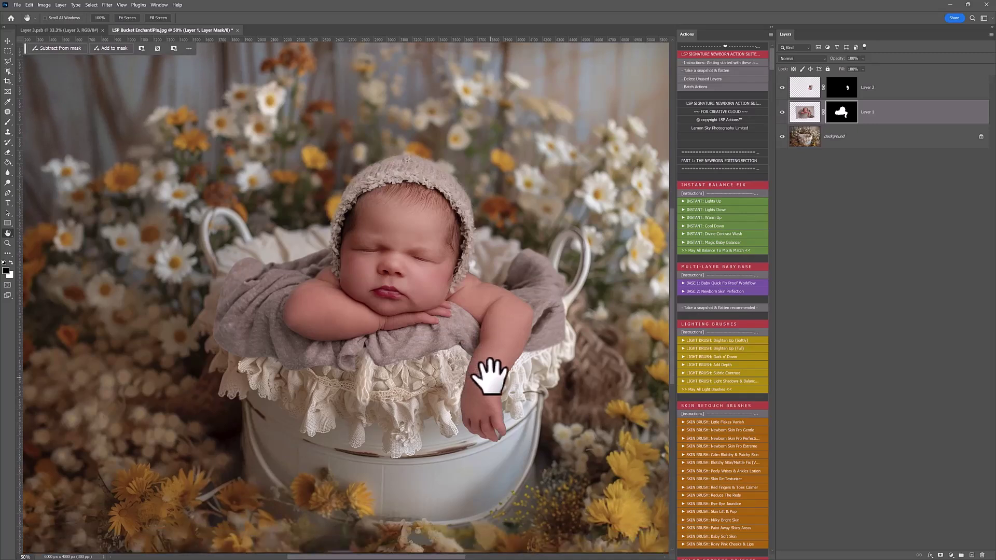
# Add a Levels adjustment above the Background with black input 16, midtones 1.02 and white output 210.
pyautogui.click(848, 134)
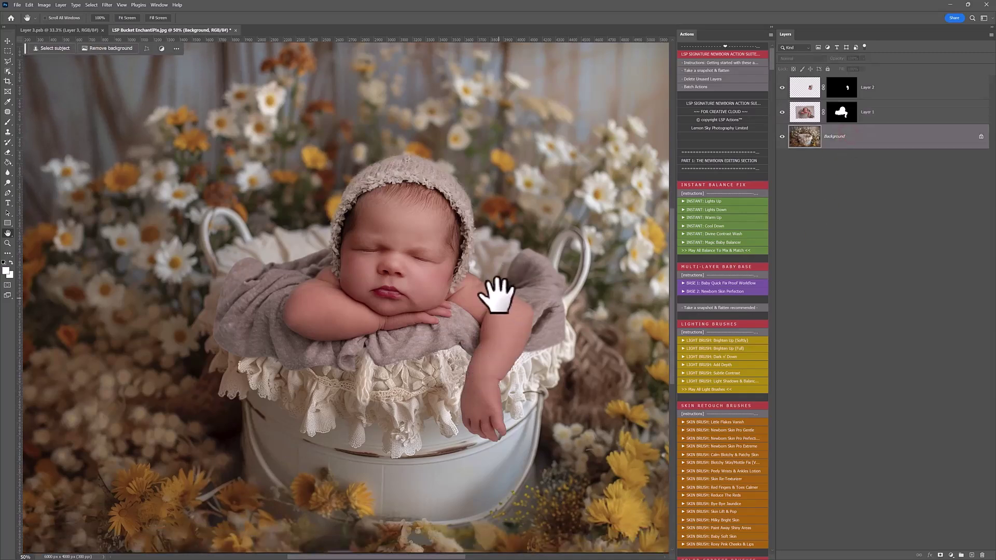
pyautogui.click(950, 556)
pyautogui.click(957, 445)
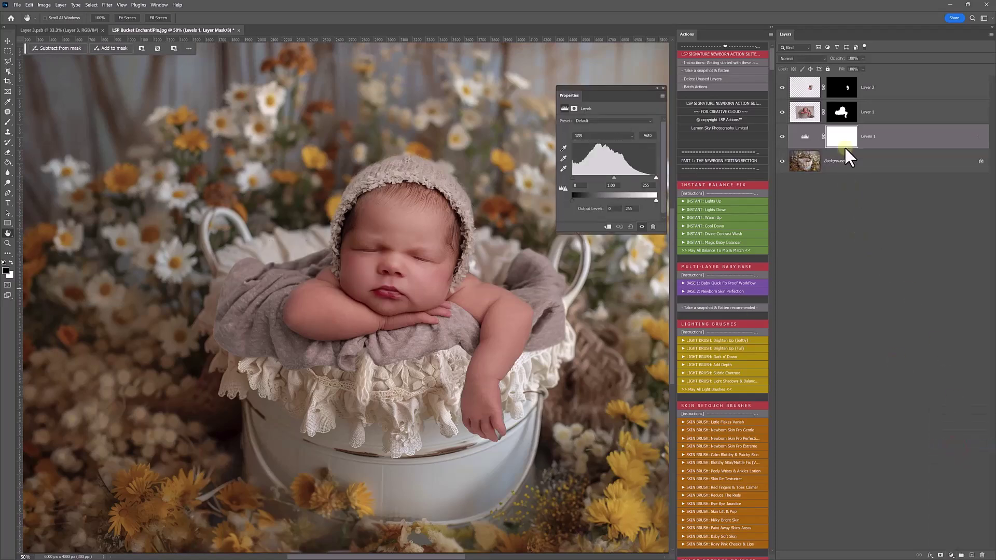
pyautogui.moveTo(611, 179); pyautogui.dragTo(641, 197)
pyautogui.moveTo(571, 177); pyautogui.dragTo(577, 178)
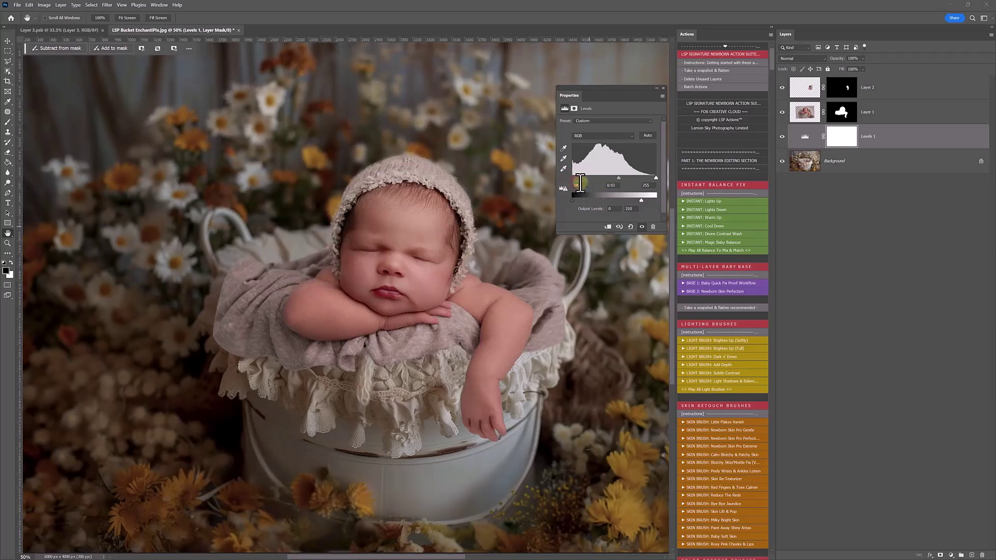
pyautogui.moveTo(580, 179); pyautogui.dragTo(616, 178)
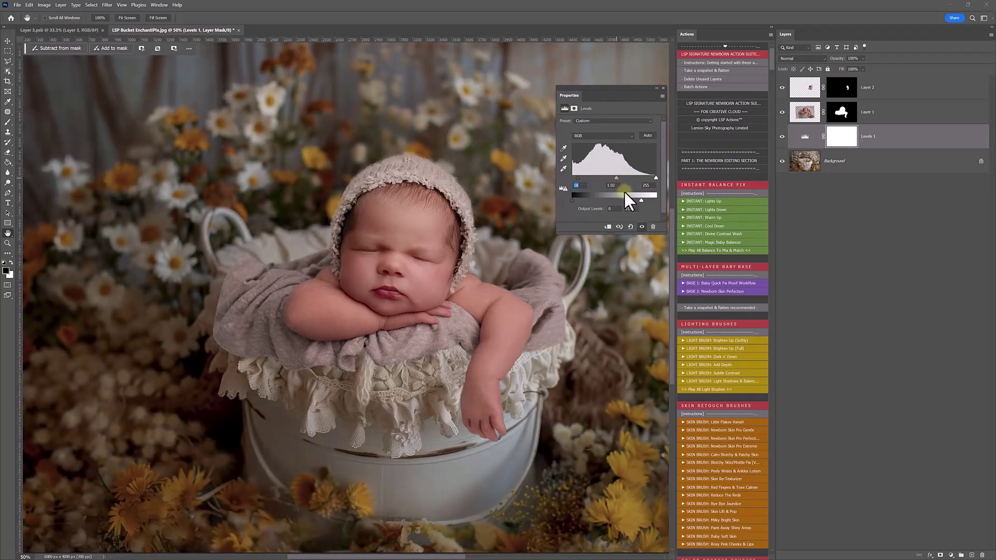
# Invert the Levels mask to black and set up a larger white brush at 36% flow.
pyautogui.hotkey('ctrl', 'i')
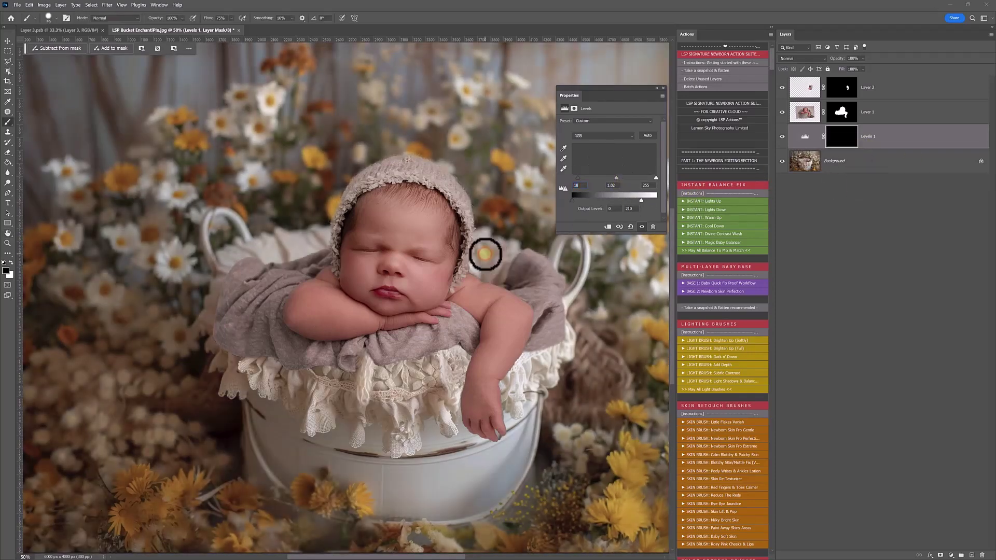
pyautogui.rightClick(485, 254)
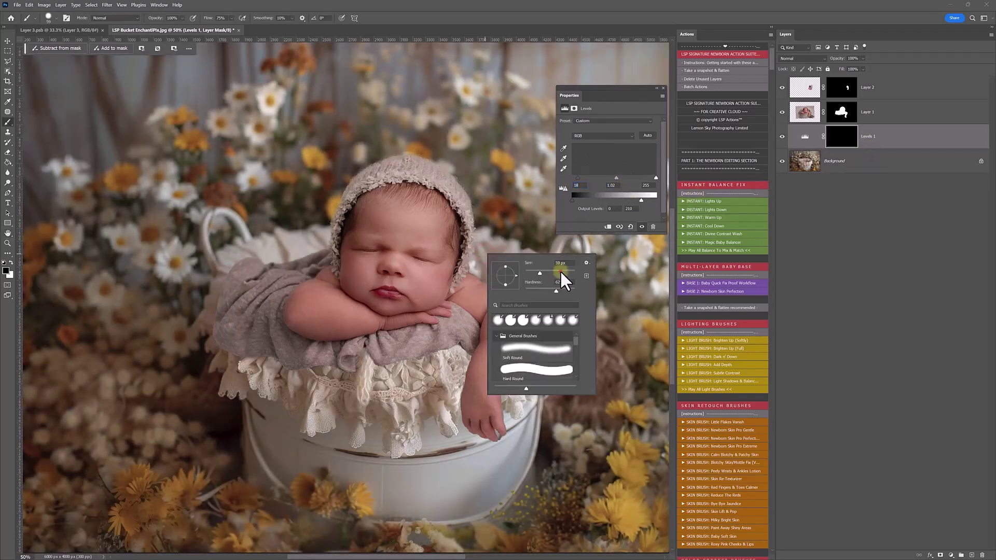
pyautogui.click(230, 18)
pyautogui.click(227, 26)
pyautogui.click(400, 280)
pyautogui.press('x')
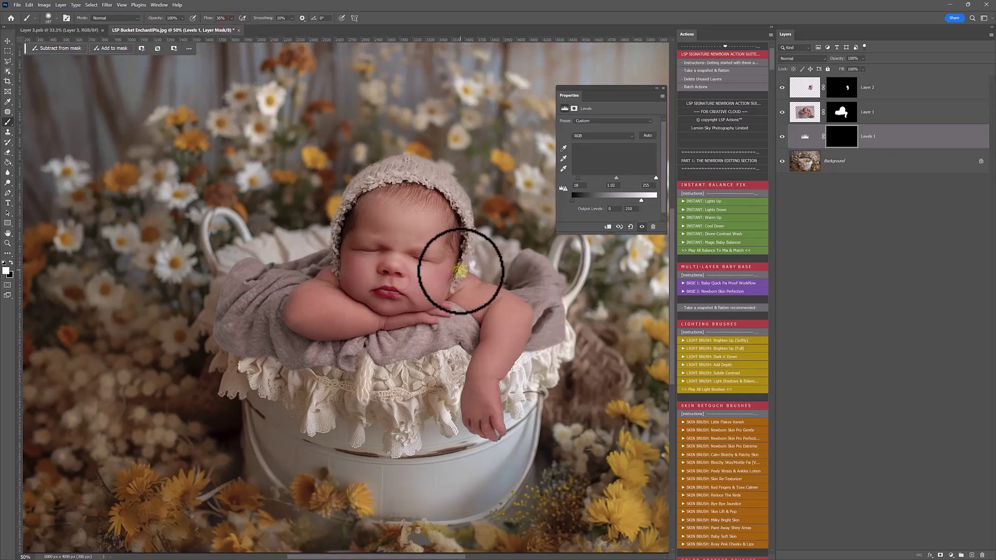
# Paint white on the Levels mask with an enlarged brush to darken the bucket's interior on both sides of the baby's head.
pyautogui.rightClick(462, 271)
pyautogui.click(539, 290)
pyautogui.click(452, 278)
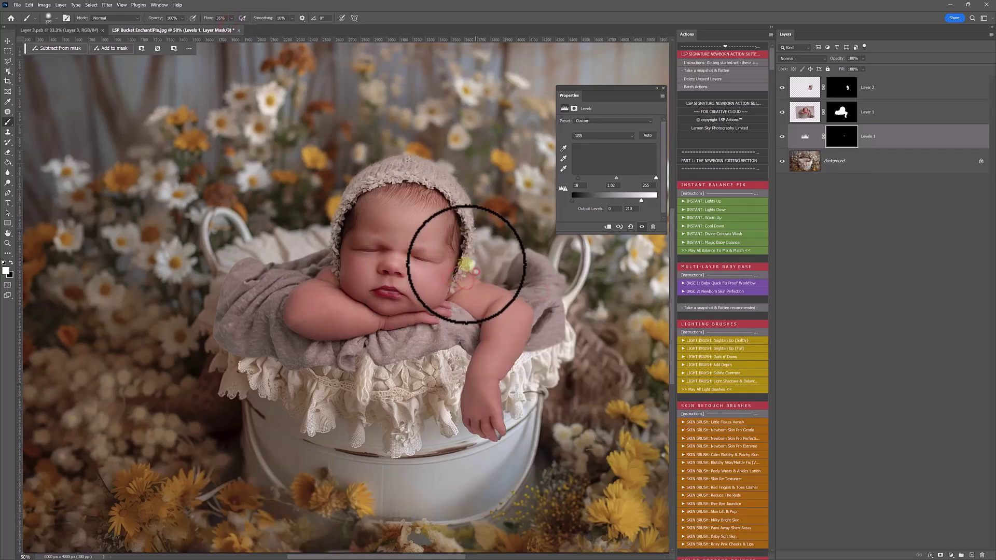
pyautogui.moveTo(488, 252)
pyautogui.mouseDown()
pyautogui.moveTo(529, 264)
pyautogui.moveTo(499, 268)
pyautogui.moveTo(521, 257)
pyautogui.moveTo(468, 231)
pyautogui.moveTo(484, 280)
pyautogui.moveTo(415, 285)
pyautogui.moveTo(356, 242)
pyautogui.moveTo(272, 279)
pyautogui.moveTo(273, 260)
pyautogui.moveTo(342, 241)
pyautogui.moveTo(244, 252)
pyautogui.moveTo(265, 264)
pyautogui.moveTo(341, 242)
pyautogui.moveTo(239, 255)
pyautogui.moveTo(262, 242)
pyautogui.moveTo(345, 245)
pyautogui.moveTo(306, 258)
pyautogui.moveTo(320, 261)
pyautogui.moveTo(307, 280)
pyautogui.mouseUp()
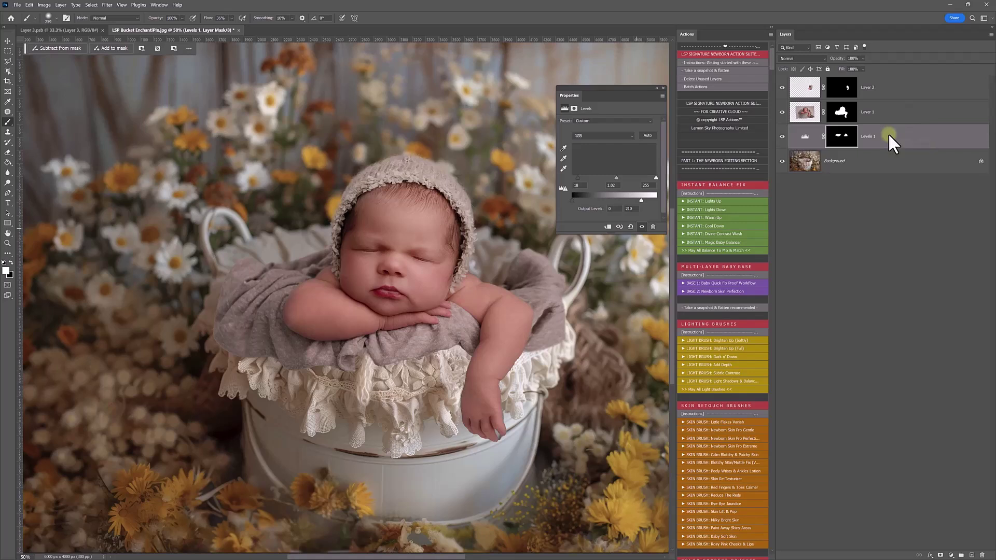
# Create an empty layer directly above the Levels adjustment and set its blend mode to Color.
pyautogui.hotkey('ctrl', 'shift', 'n')
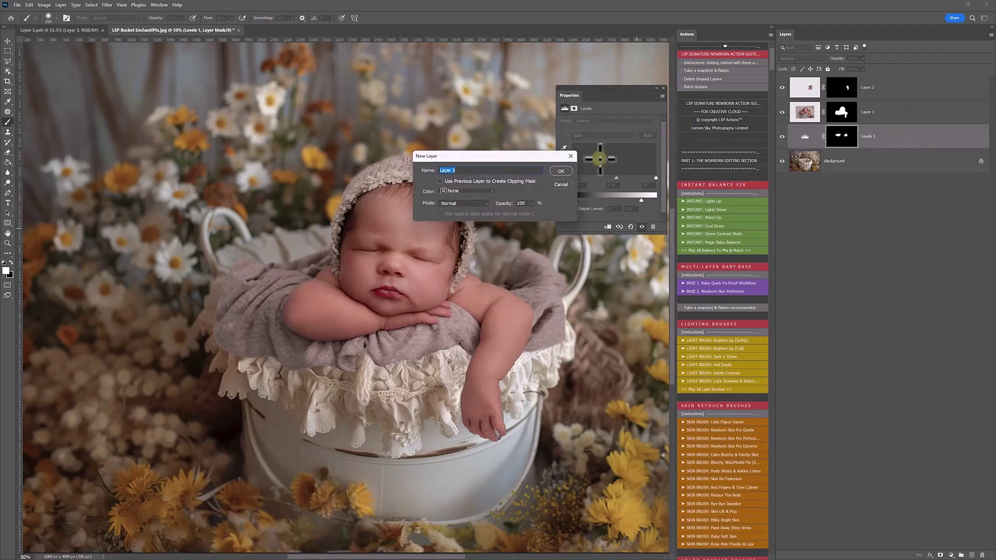
pyautogui.click(561, 171)
pyautogui.click(799, 58)
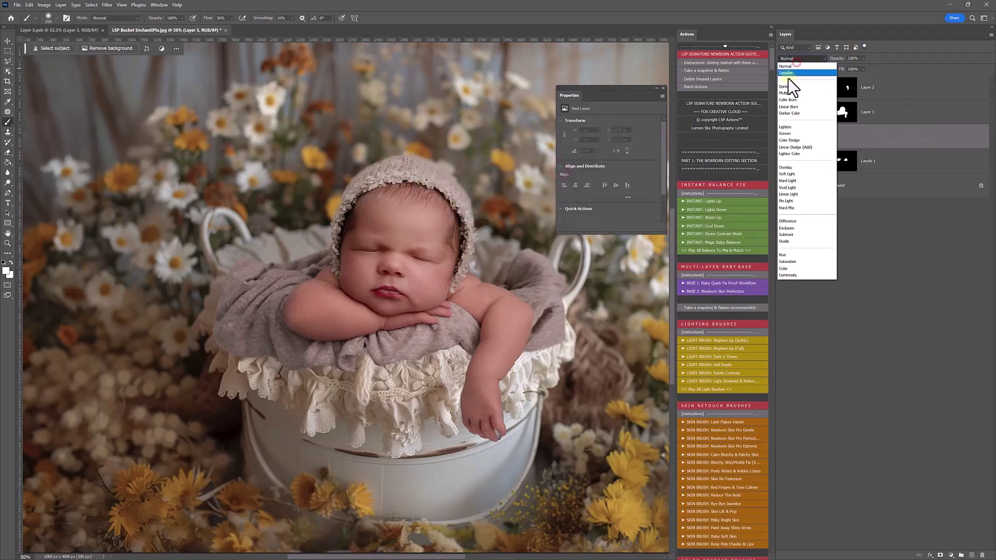
pyautogui.click(789, 268)
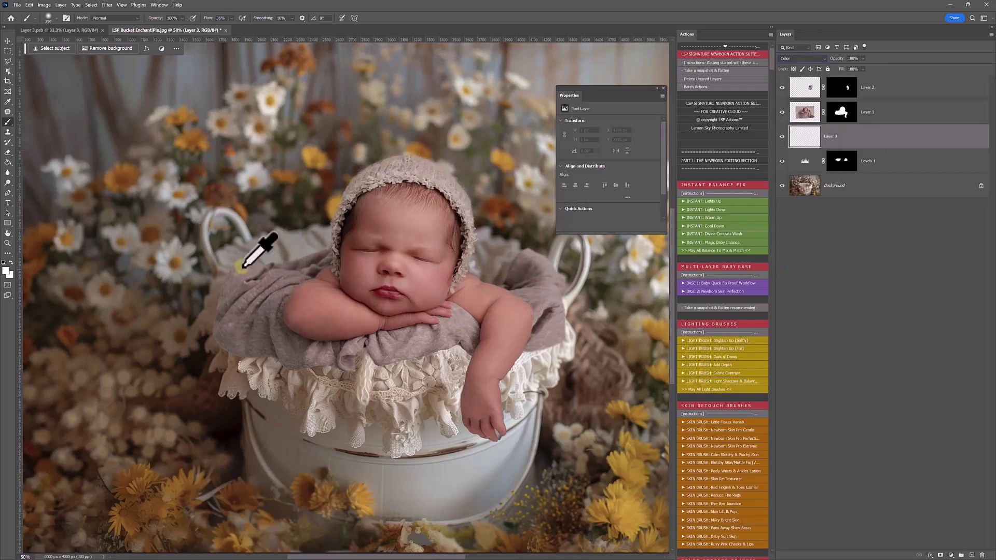
# Paint colour sampled from the mauve-grey wrap over the bucket's inner lining on both sides of the baby's head, comparing with the layer hidden.
pyautogui.keyDown('alt'); pyautogui.click(262, 276); pyautogui.keyUp('alt')
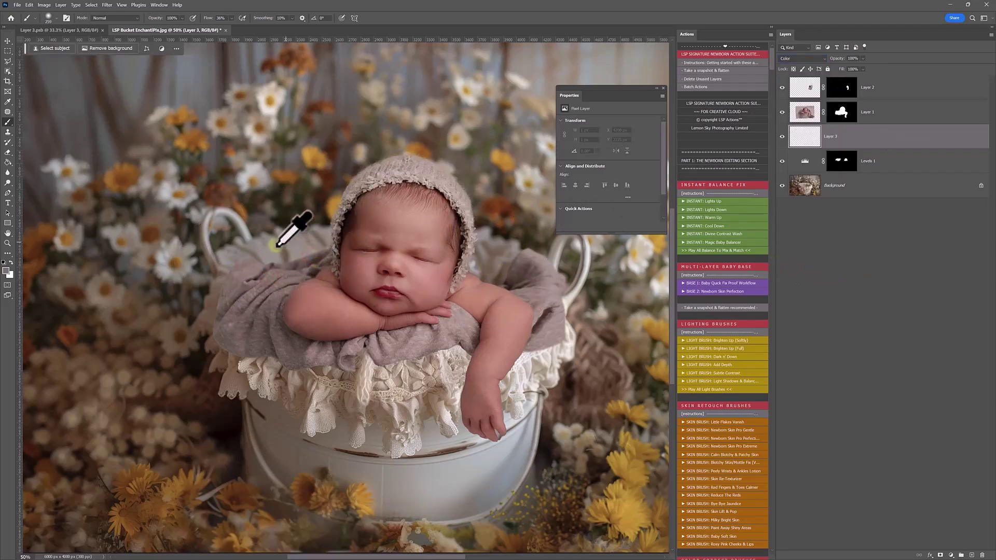
pyautogui.moveTo(275, 251)
pyautogui.mouseDown()
pyautogui.moveTo(230, 261)
pyautogui.moveTo(321, 240)
pyautogui.mouseUp()
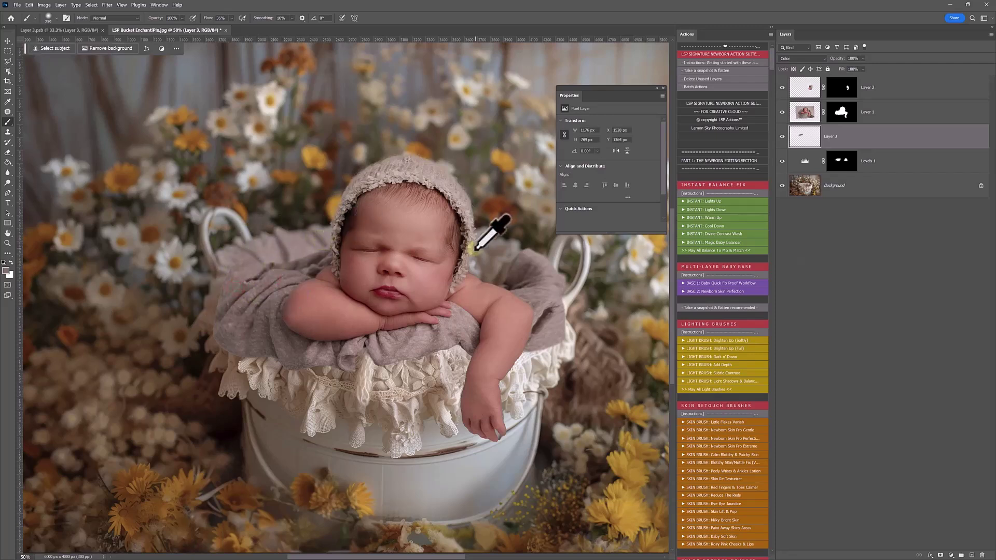
pyautogui.keyDown('alt'); pyautogui.click(527, 269); pyautogui.keyUp('alt')
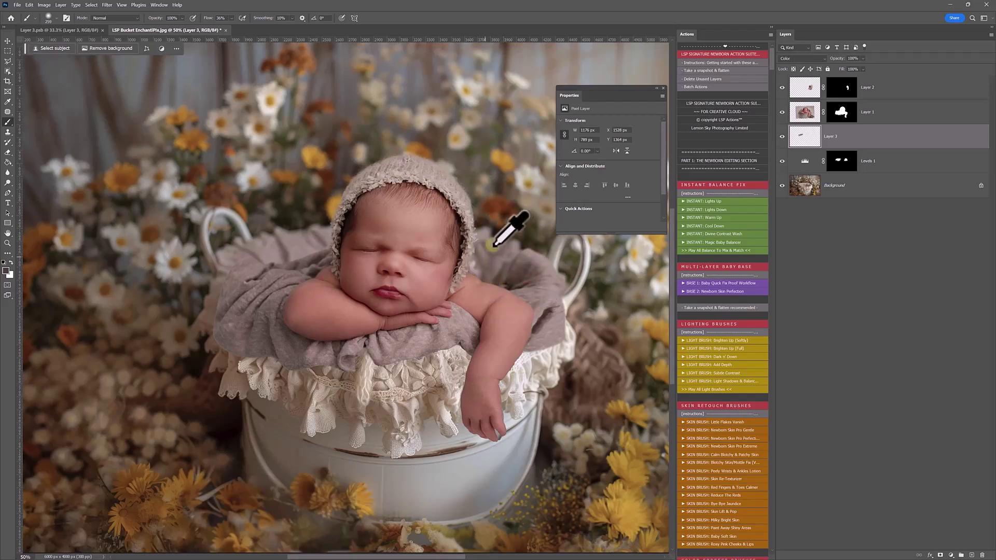
pyautogui.moveTo(502, 261)
pyautogui.mouseDown()
pyautogui.moveTo(509, 245)
pyautogui.moveTo(530, 274)
pyautogui.moveTo(542, 262)
pyautogui.moveTo(525, 272)
pyautogui.mouseUp()
pyautogui.keyDown('alt'); pyautogui.click(544, 262); pyautogui.keyUp('alt')
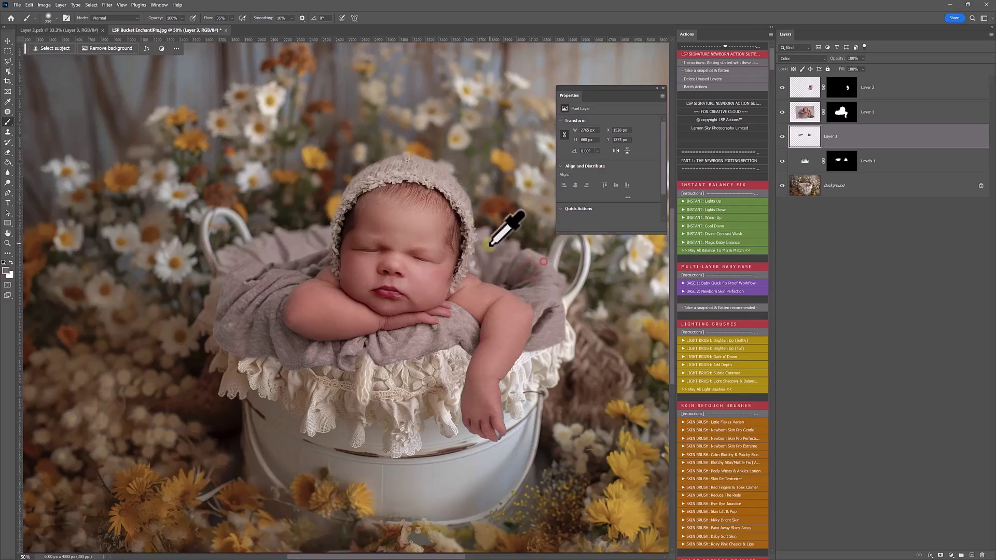
pyautogui.click(782, 135)
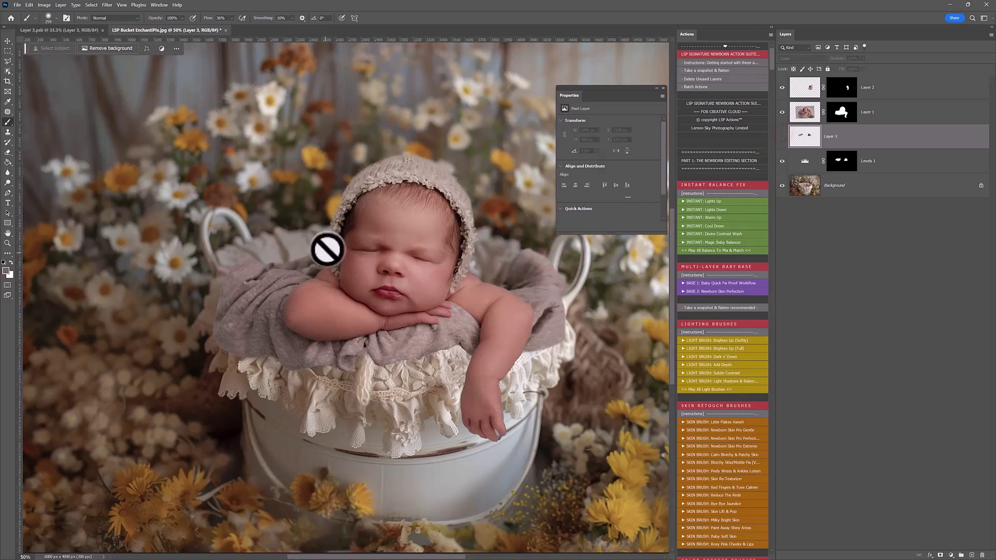
pyautogui.click(782, 136)
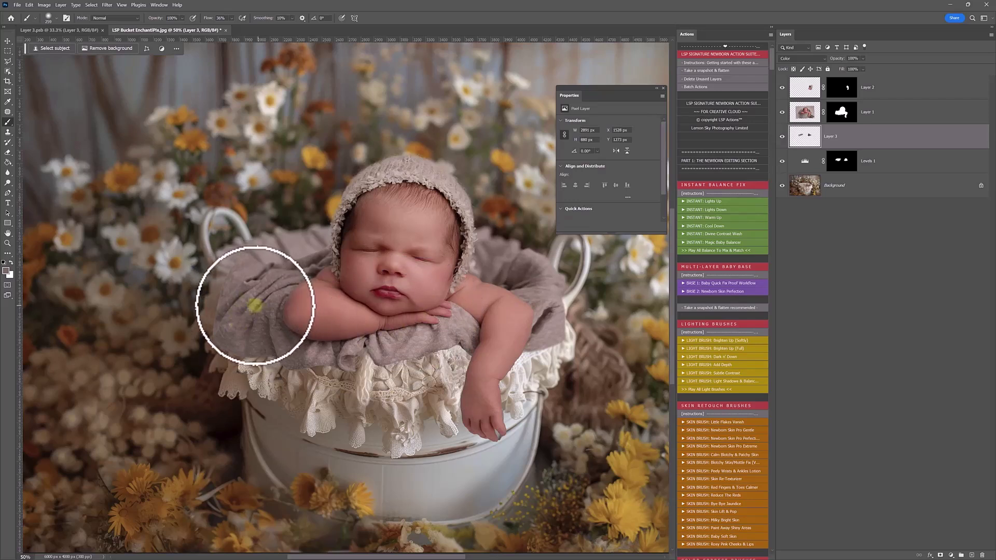
# Add a second Levels adjustment above the first with midtones 0.62, white output 164 and raised blacks, and invert its mask to black.
pyautogui.click(894, 166)
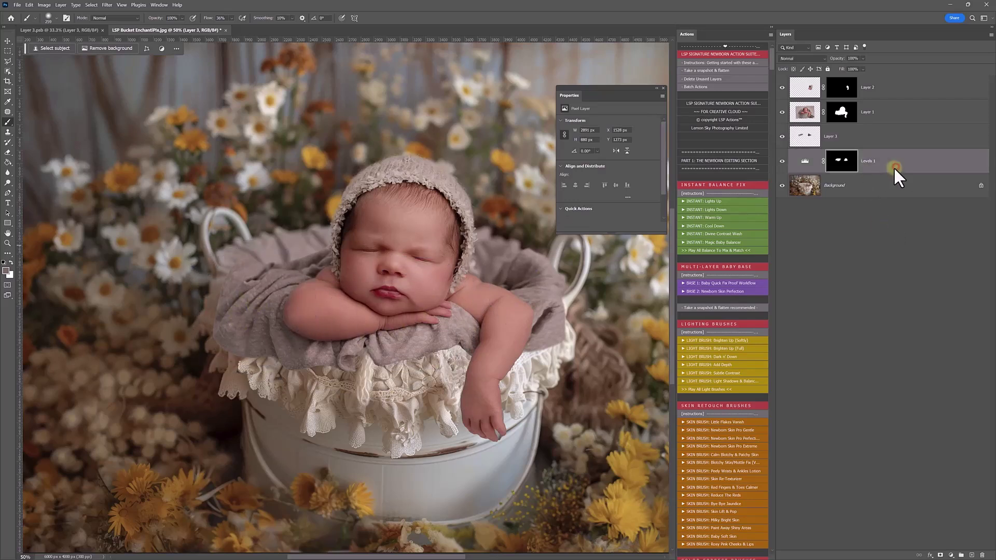
pyautogui.click(951, 555)
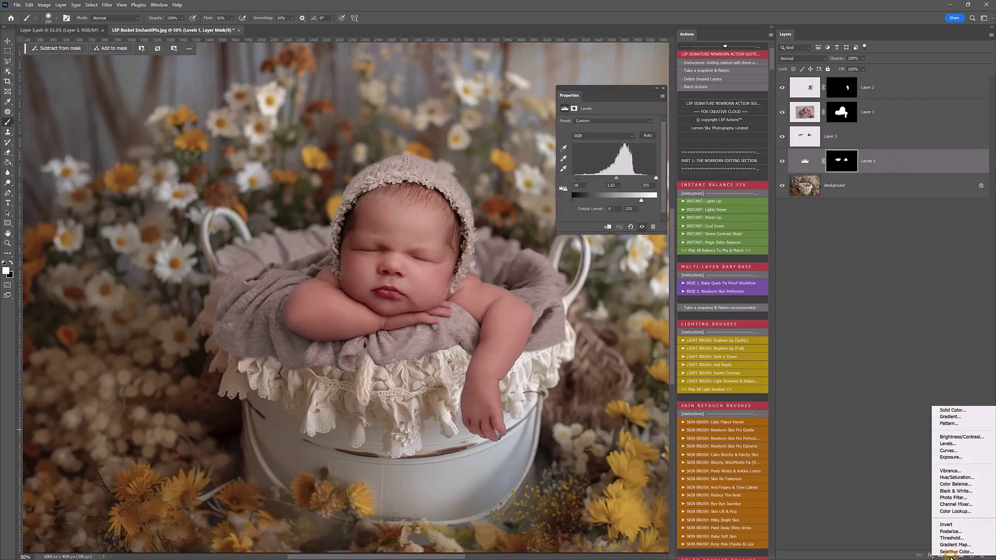
pyautogui.click(959, 444)
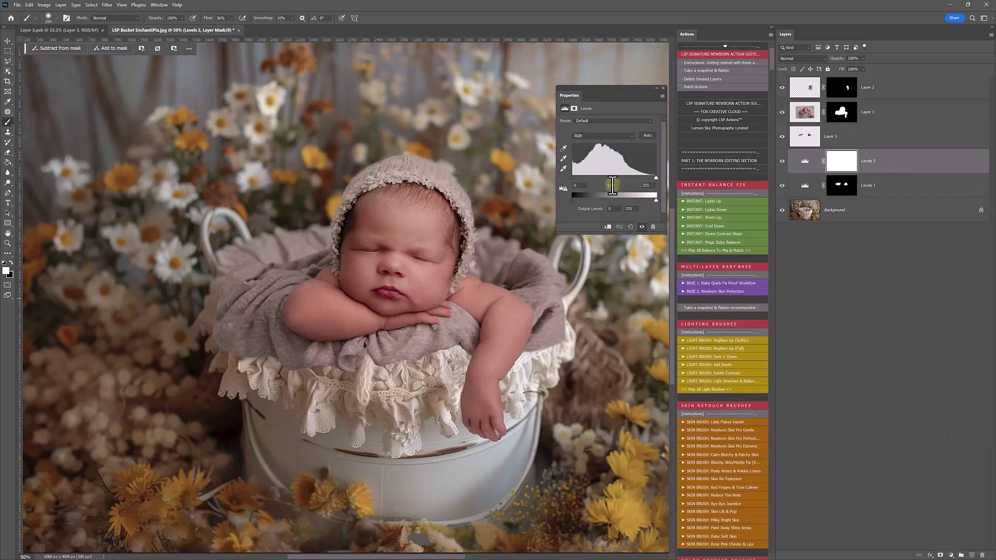
pyautogui.moveTo(613, 177); pyautogui.dragTo(628, 176)
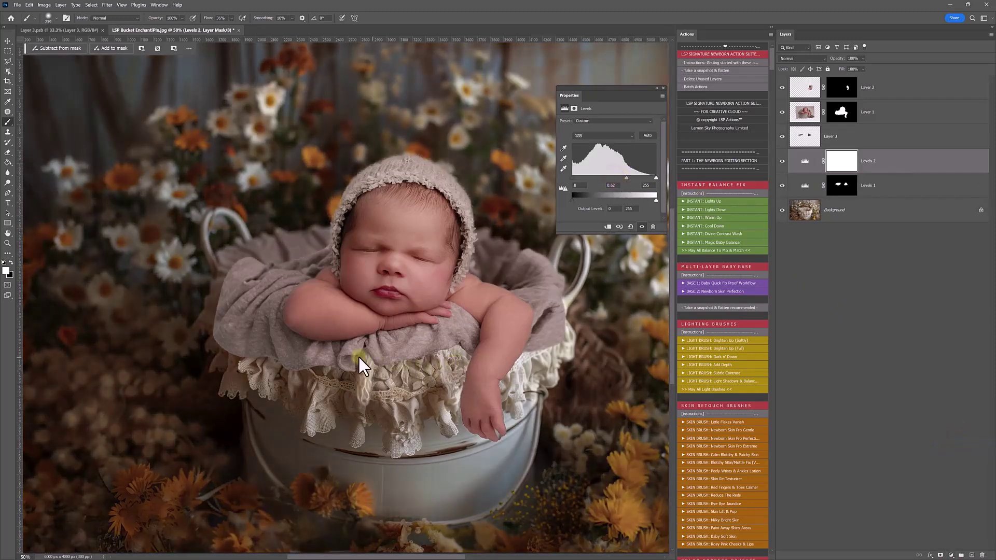
pyautogui.moveTo(655, 200); pyautogui.dragTo(627, 201)
pyautogui.moveTo(572, 178); pyautogui.dragTo(580, 179)
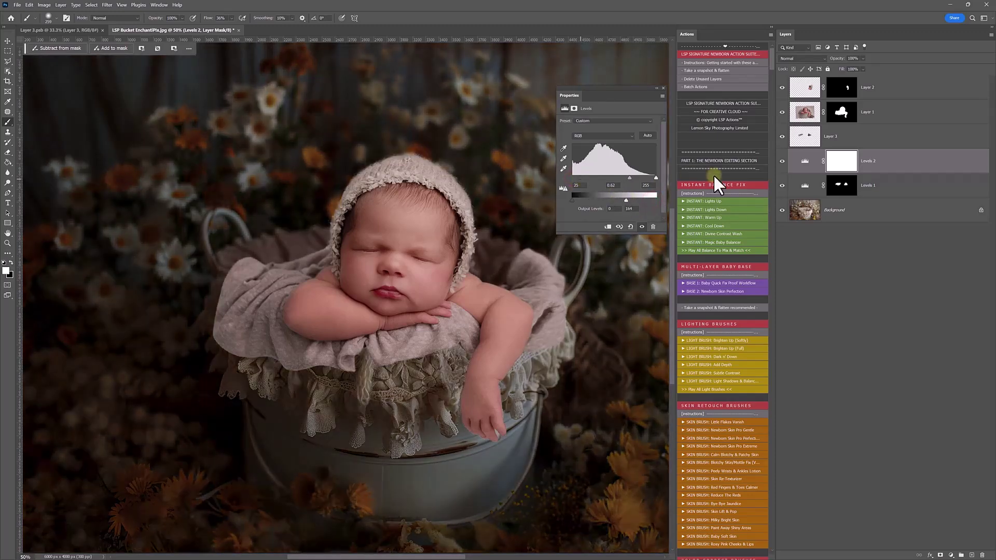
pyautogui.click(845, 165)
pyautogui.hotkey('ctrl', 'i')
# Enlarge the brush to 700 px and paint white on the second Levels mask to shade the lace beneath the baby.
pyautogui.rightClick(426, 317)
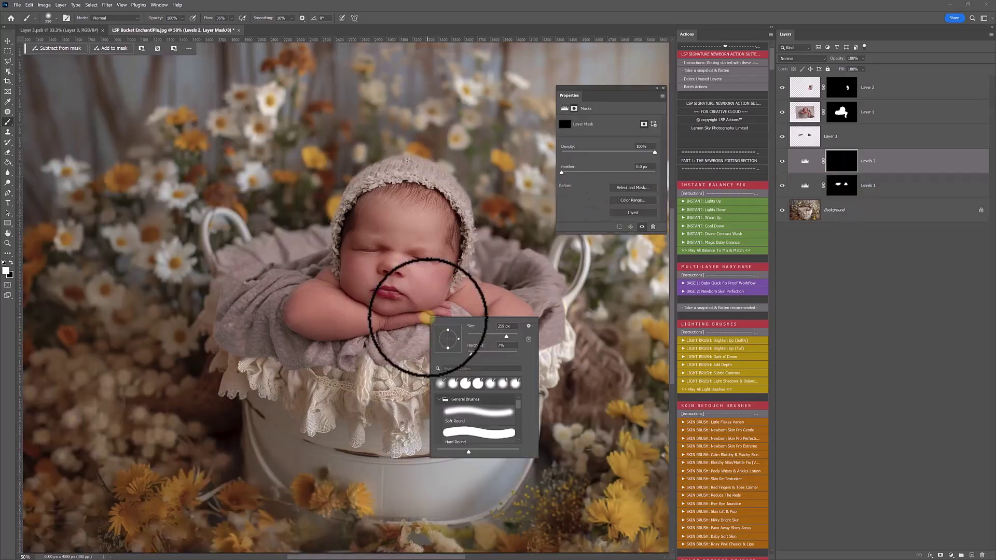
pyautogui.click(507, 336)
pyautogui.click(403, 319)
pyautogui.press(']')
pyautogui.press(']')
pyautogui.press(']')
pyautogui.press(']')
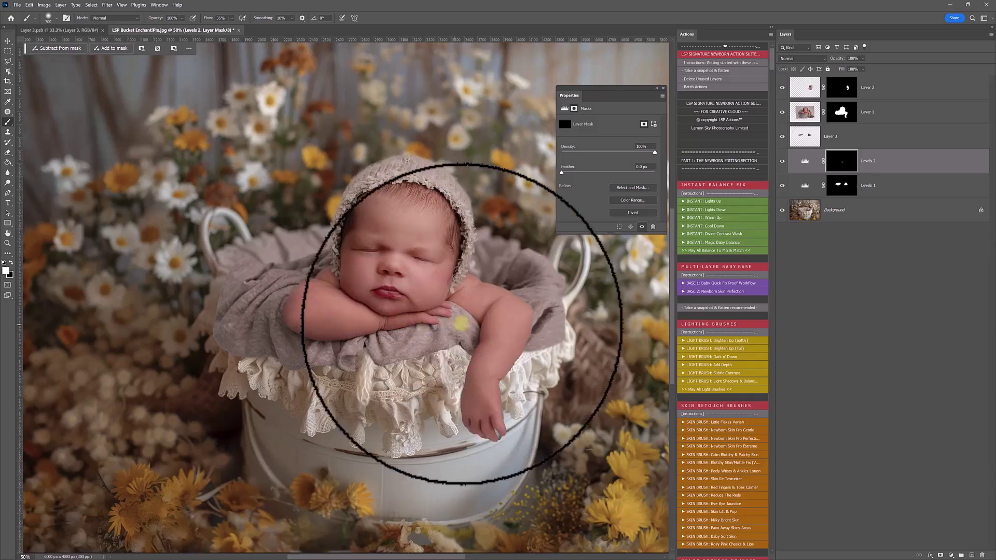
pyautogui.moveTo(465, 325)
pyautogui.mouseDown()
pyautogui.moveTo(444, 310)
pyautogui.moveTo(350, 325)
pyautogui.moveTo(317, 342)
pyautogui.moveTo(361, 328)
pyautogui.moveTo(240, 327)
pyautogui.moveTo(363, 289)
pyautogui.moveTo(298, 318)
pyautogui.moveTo(435, 306)
pyautogui.mouseUp()
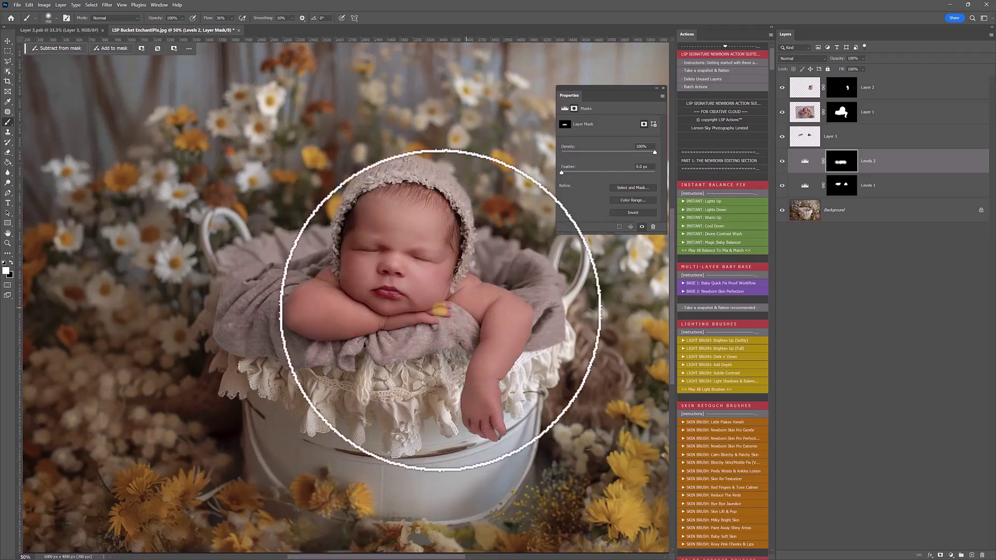
# Set the second Levels to black input 81, midtones 0.37 and white output 190, and refine its mask around the hanging arm.
pyautogui.click(805, 161)
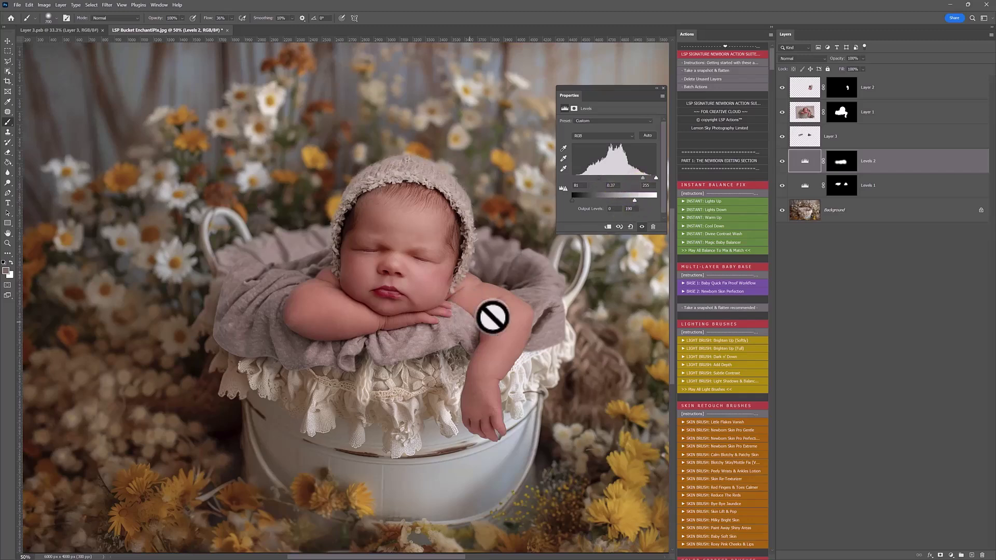
pyautogui.click(849, 162)
pyautogui.moveTo(478, 313)
pyautogui.mouseDown()
pyautogui.moveTo(371, 289)
pyautogui.moveTo(509, 301)
pyautogui.moveTo(526, 326)
pyautogui.moveTo(521, 314)
pyautogui.moveTo(518, 322)
pyautogui.mouseUp()
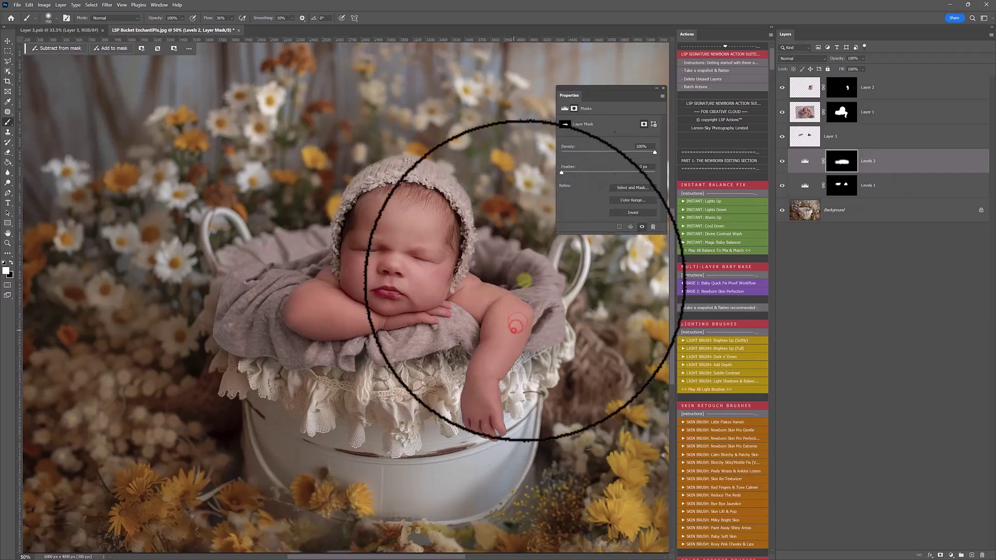
pyautogui.click(472, 286)
pyautogui.click(424, 300)
pyautogui.press('x')
pyautogui.moveTo(441, 360)
pyautogui.mouseDown()
pyautogui.moveTo(473, 338)
pyautogui.moveTo(384, 301)
pyautogui.moveTo(453, 292)
pyautogui.moveTo(615, 337)
pyautogui.mouseUp()
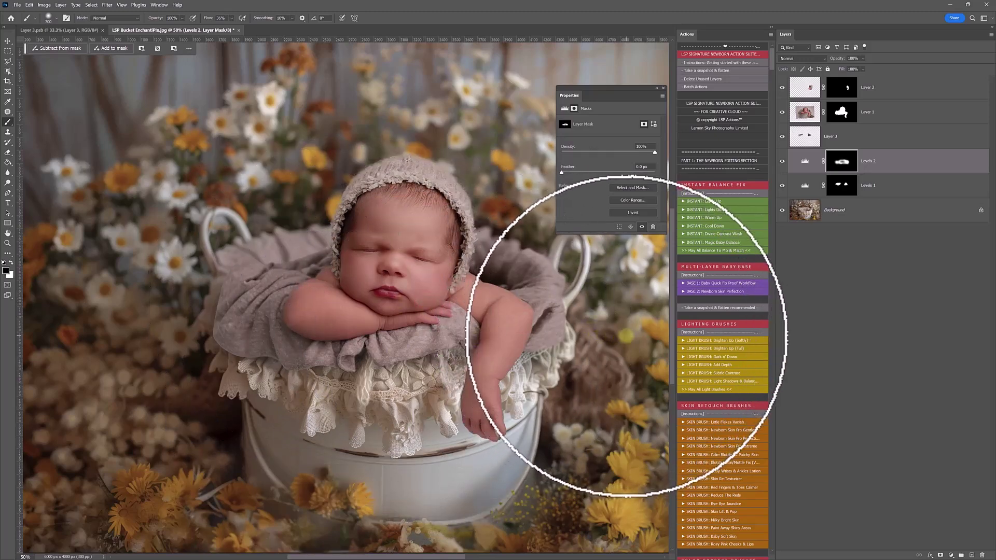
# Flatten the 700 px brush tip into a narrow ellipse and rotate it to nearly vertical for painting on the second Levels mask.
pyautogui.rightClick(495, 369)
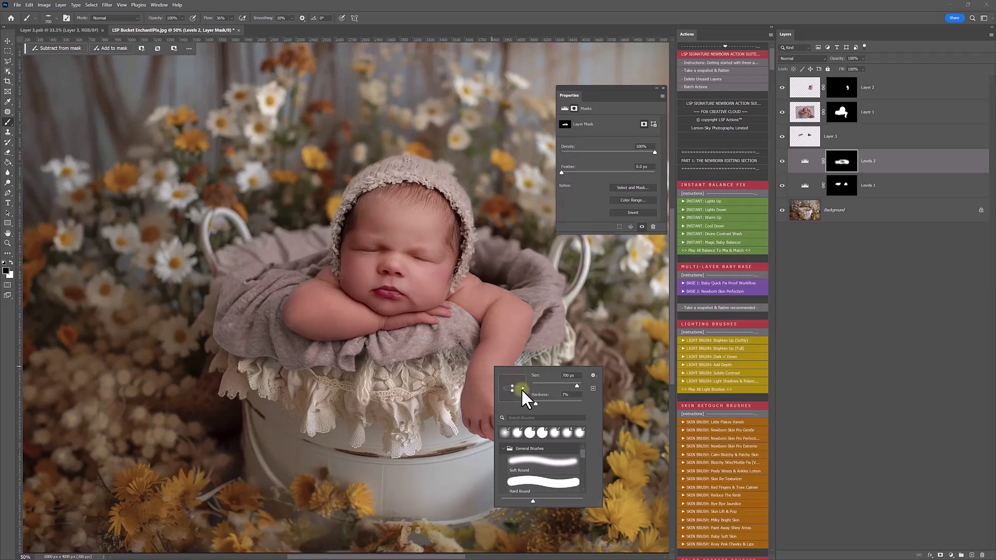
pyautogui.click(836, 165)
pyautogui.press('x')
pyautogui.rightClick(479, 436)
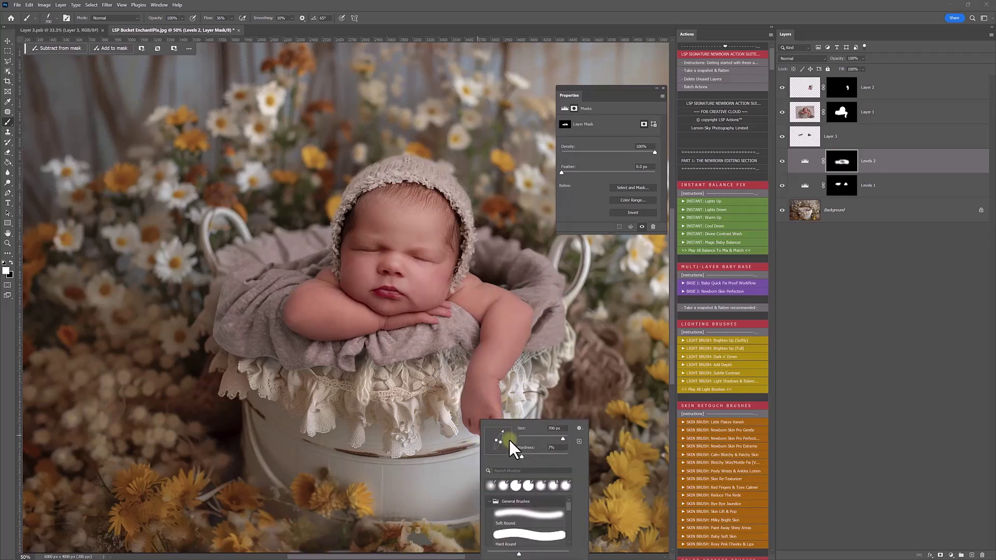
pyautogui.click(481, 406)
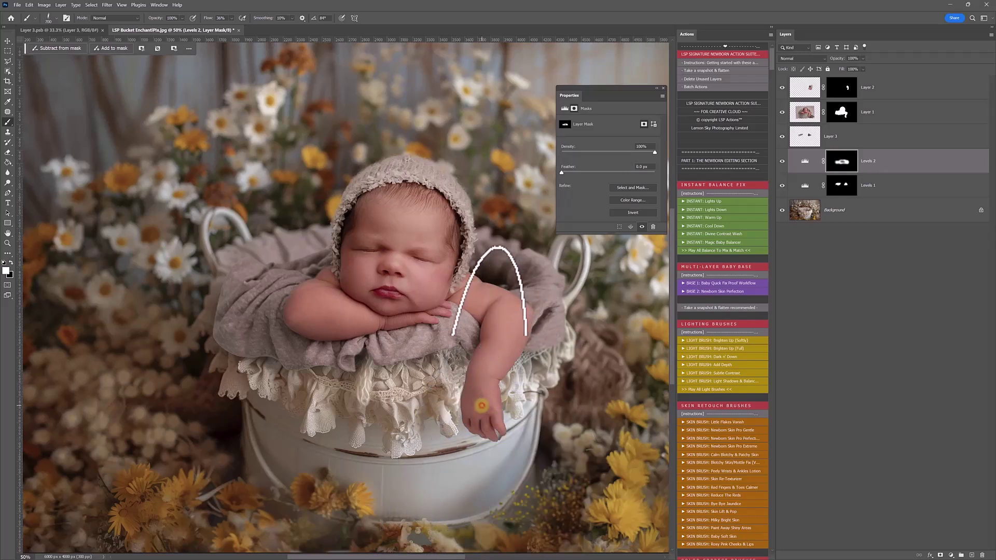
# Paint a narrow shadow on the second Levels mask behind the hanging hand, trimming the spill on the bucket below with black.
pyautogui.moveTo(481, 406)
pyautogui.mouseDown()
pyautogui.moveTo(485, 421)
pyautogui.moveTo(479, 413)
pyautogui.mouseUp()
pyautogui.press('x')
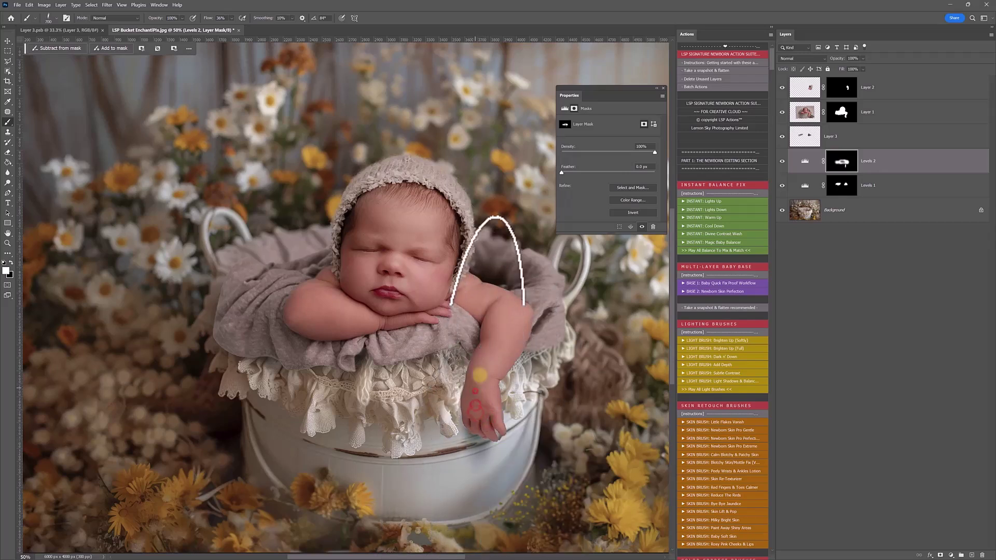
pyautogui.moveTo(480, 487); pyautogui.dragTo(461, 472)
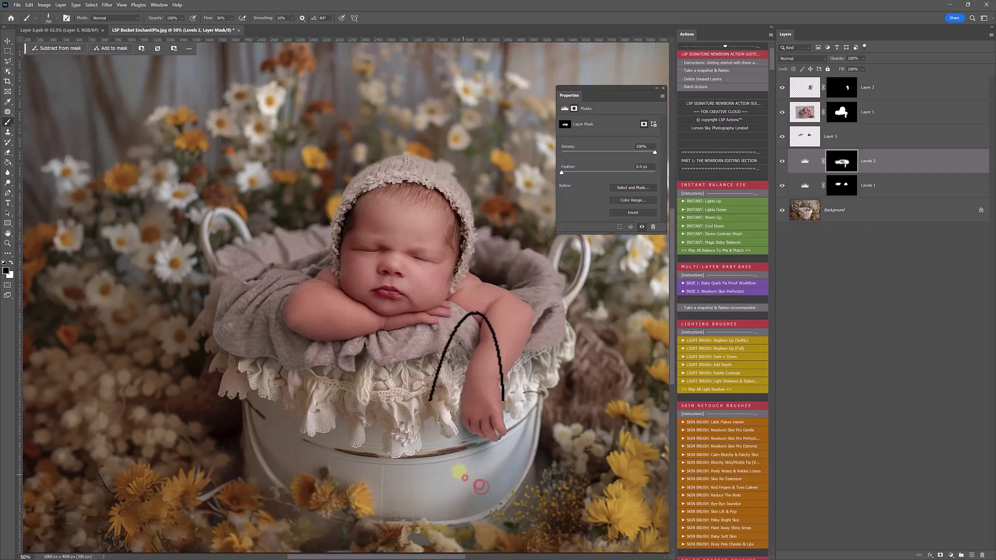
pyautogui.press('x')
pyautogui.click(469, 398)
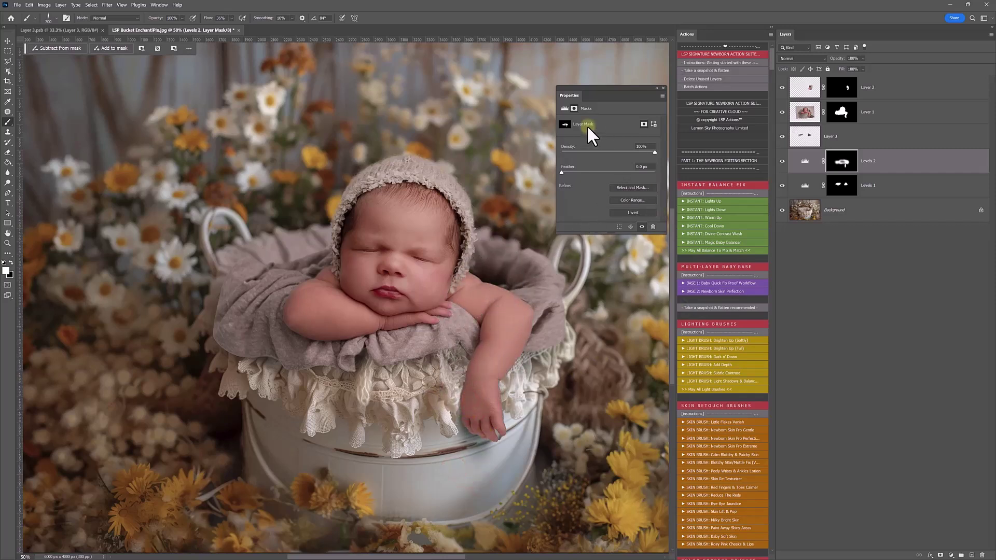
# Set the Red channel midtones of the second Levels adjustment to 1.25 to warm the shadow.
pyautogui.click(562, 107)
pyautogui.click(584, 135)
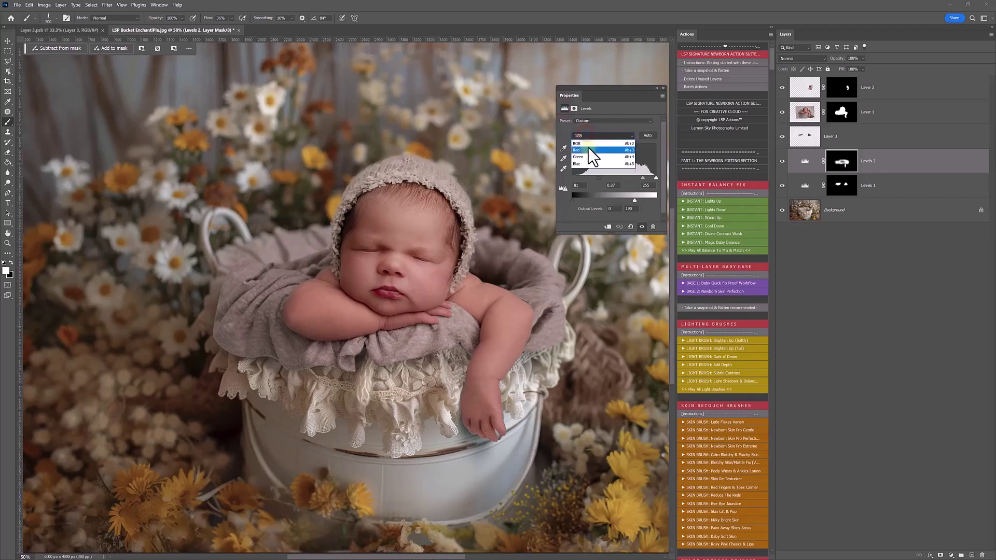
pyautogui.click(589, 147)
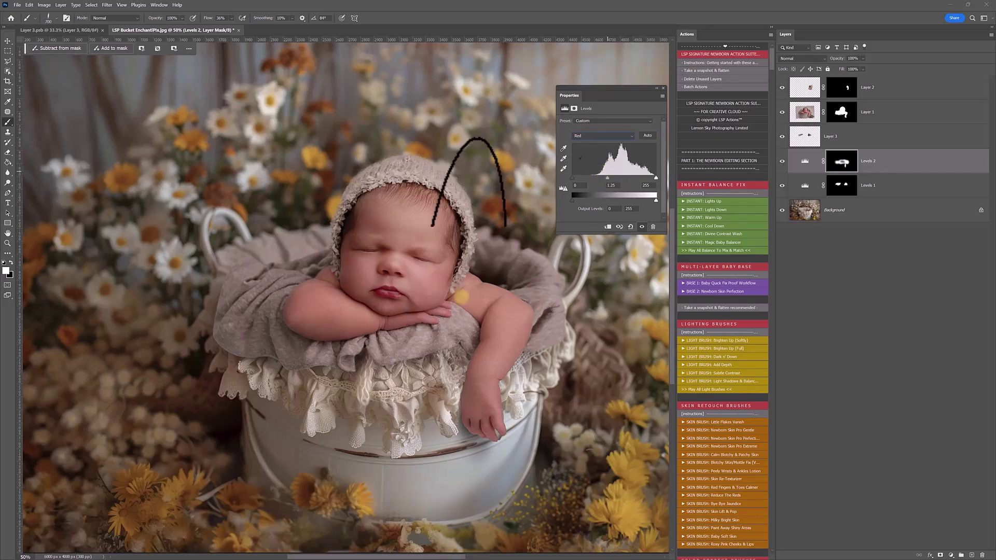
# Restore the 700 px brush tip to a full circle and reselect the second Levels mask.
pyautogui.rightClick(562, 310)
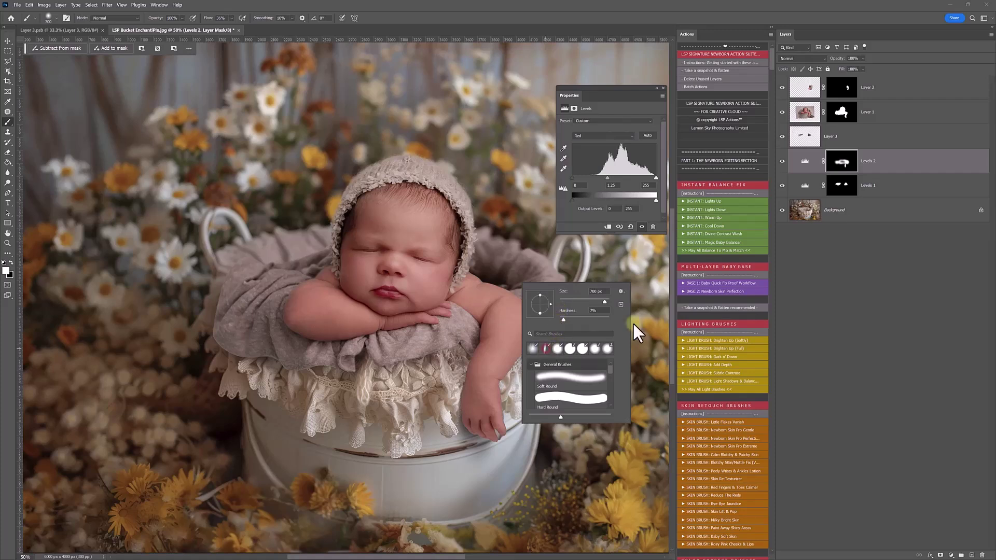
pyautogui.click(846, 166)
pyautogui.click(841, 162)
# Hide and reshow the baby, fabric and shadow layers to compare the composite with the original backdrop.
pyautogui.click(782, 88)
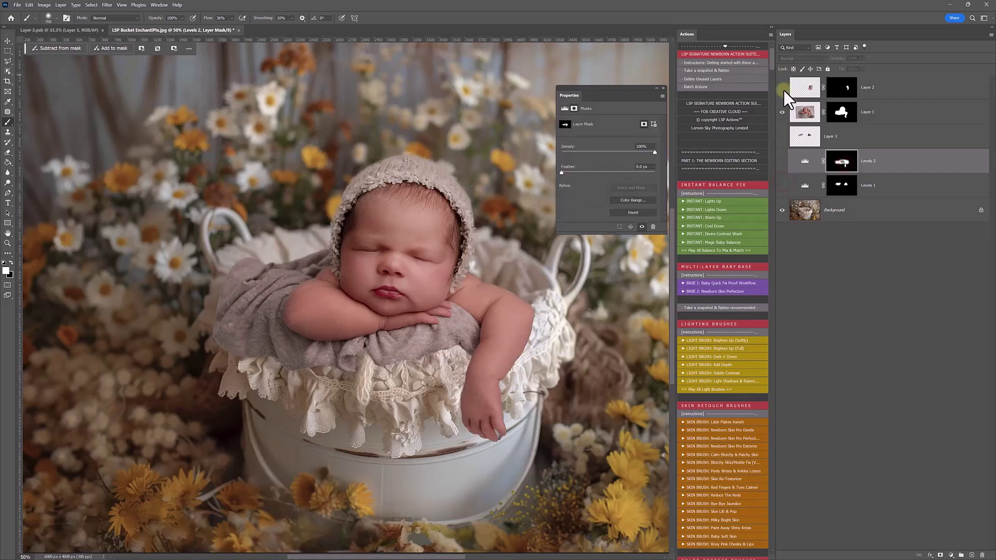
pyautogui.click(783, 112)
pyautogui.moveTo(785, 81); pyautogui.dragTo(784, 73)
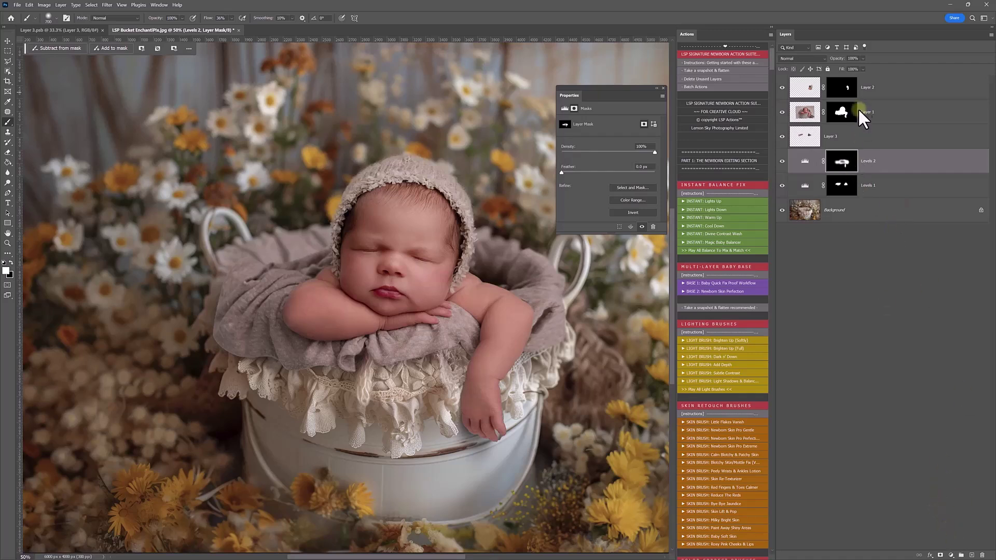
# Add a Levels adjustment at the top of the stack with midtones 1.27 and white input 240, and invert its mask to black.
pyautogui.click(864, 91)
pyautogui.click(951, 555)
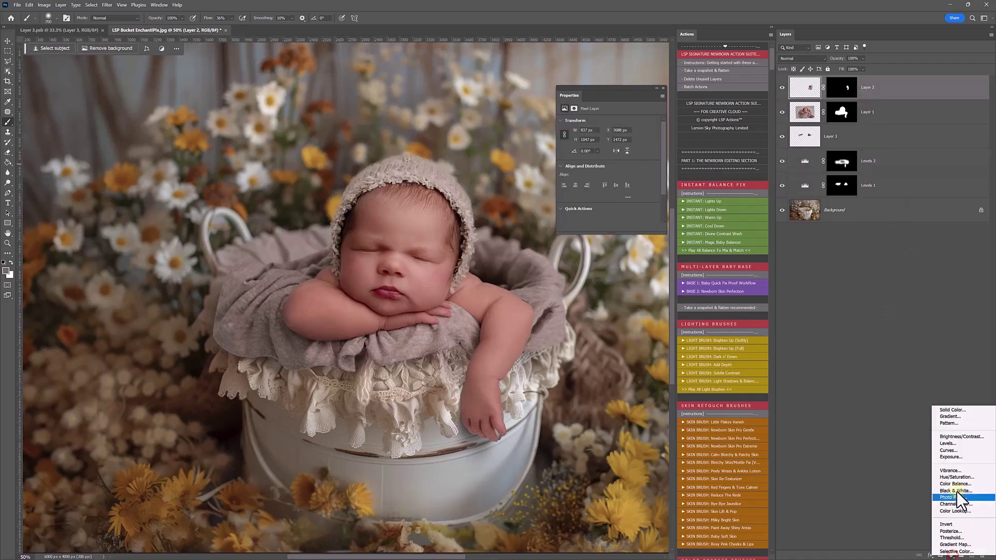
pyautogui.click(949, 443)
pyautogui.moveTo(615, 180); pyautogui.dragTo(607, 179)
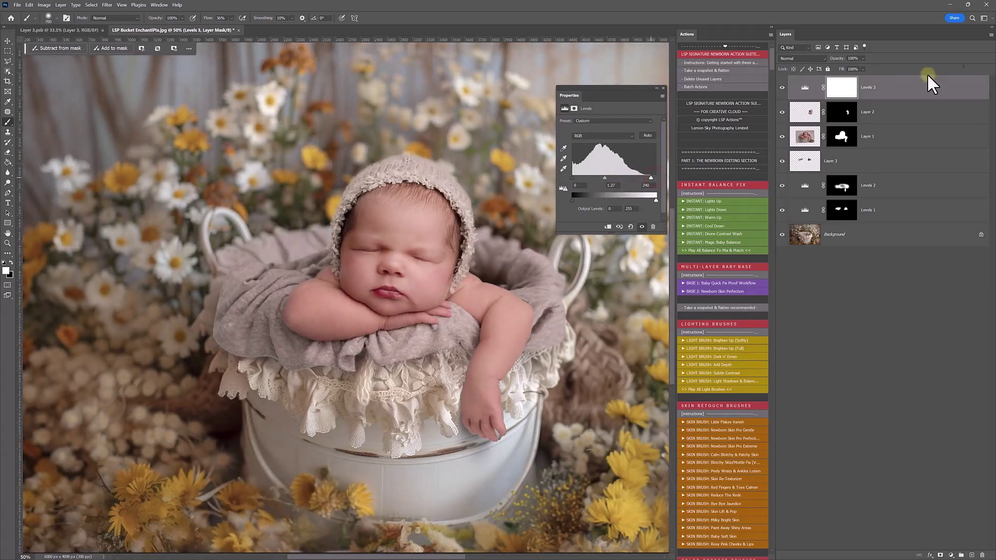
pyautogui.click(841, 88)
pyautogui.hotkey('ctrl', 'i')
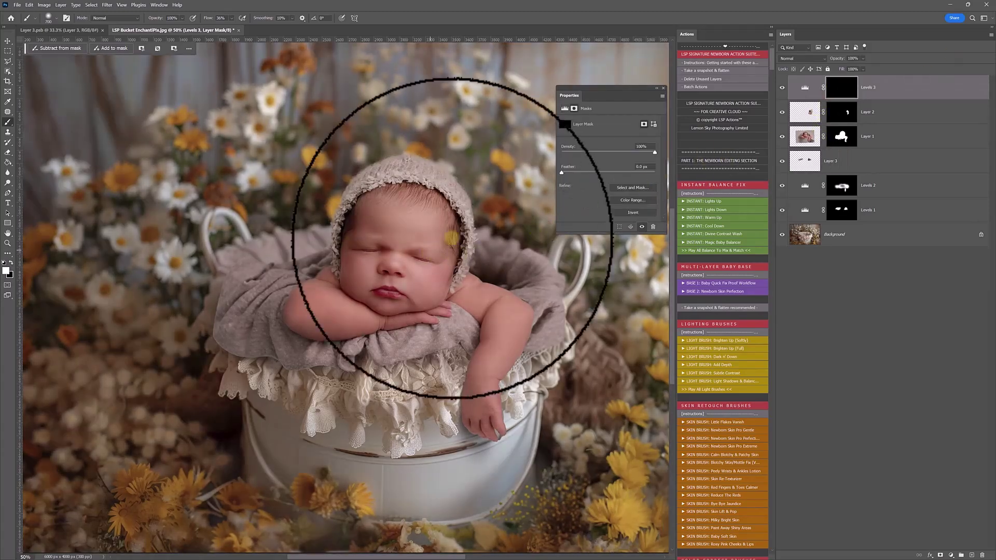
# Paint on the top Levels mask with the 700 px brush to brighten the baby's face and bonnet, softening the lower edge.
pyautogui.moveTo(440, 235)
pyautogui.mouseDown()
pyautogui.moveTo(436, 295)
pyautogui.moveTo(406, 258)
pyautogui.moveTo(395, 270)
pyautogui.moveTo(411, 240)
pyautogui.moveTo(435, 282)
pyautogui.moveTo(424, 305)
pyautogui.moveTo(375, 322)
pyautogui.mouseUp()
pyautogui.press('x')
pyautogui.moveTo(437, 281)
pyautogui.mouseDown()
pyautogui.moveTo(397, 291)
pyautogui.moveTo(387, 322)
pyautogui.mouseUp()
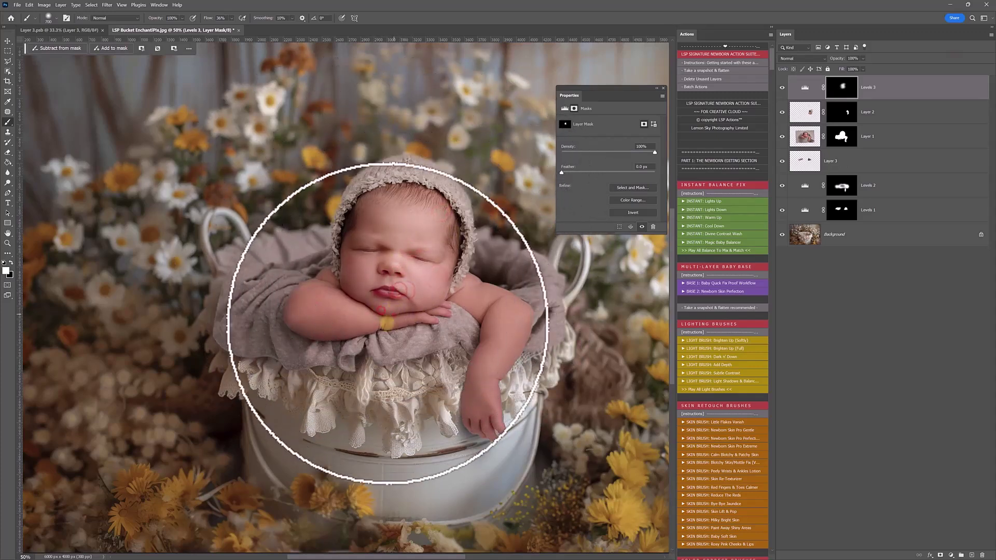
# Extend the brightening on the top Levels mask with the 700 px brush over the baby's arm and the neighbouring area.
pyautogui.press('z')
pyautogui.keyDown('alt'); pyautogui.click(402, 329); pyautogui.keyUp('alt')
pyautogui.keyDown('alt'); pyautogui.click(402, 328); pyautogui.keyUp('alt')
pyautogui.keyDown('alt'); pyautogui.click(402, 328); pyautogui.keyUp('alt')
pyautogui.press('b')
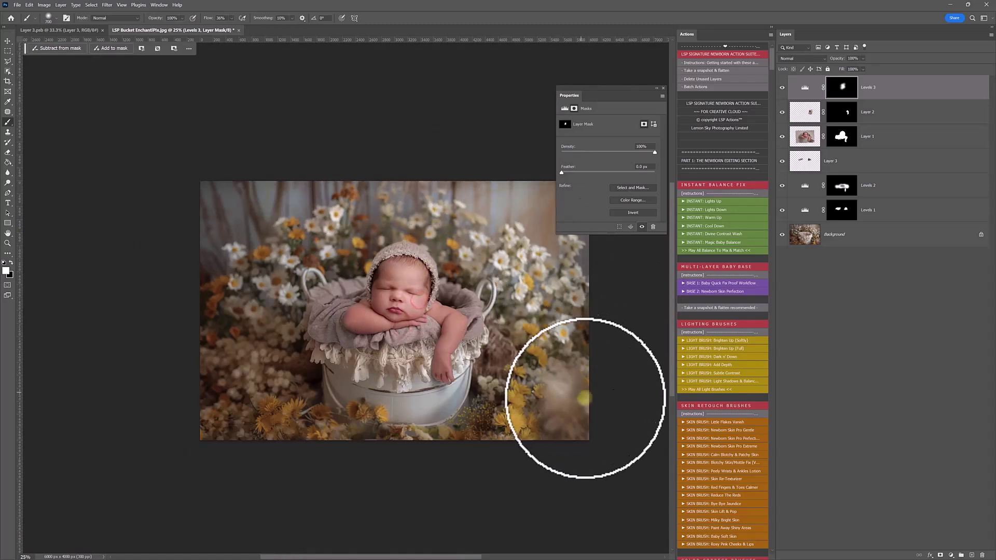
pyautogui.moveTo(469, 276)
pyautogui.mouseDown()
pyautogui.moveTo(446, 365)
pyautogui.moveTo(448, 317)
pyautogui.moveTo(414, 429)
pyautogui.moveTo(642, 412)
pyautogui.mouseUp()
# Target Layer 1's mask at the fabric's outer edge and set the 111 px brush to 84% flow.
pyautogui.press('z')
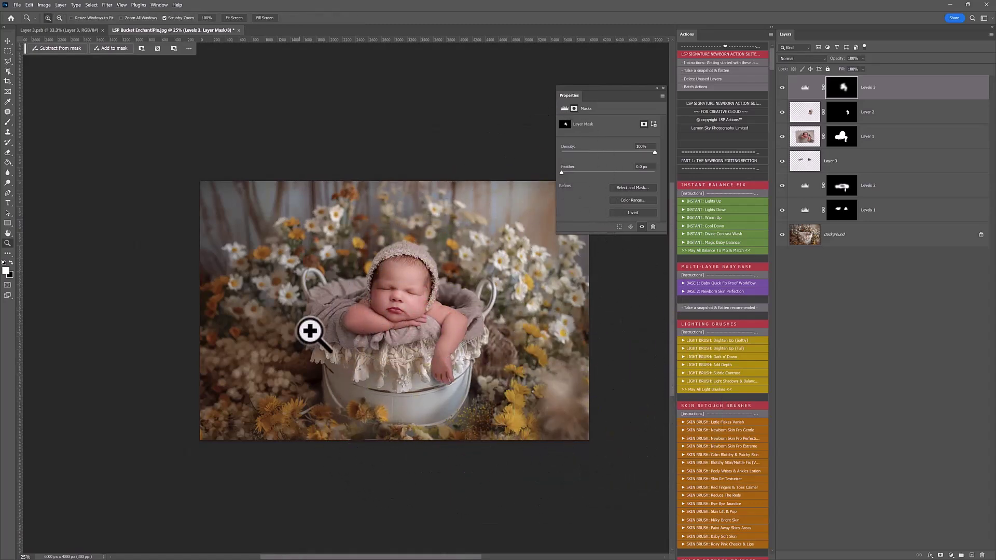
pyautogui.moveTo(327, 333)
pyautogui.mouseDown()
pyautogui.moveTo(373, 441)
pyautogui.moveTo(370, 467)
pyautogui.mouseUp()
pyautogui.moveTo(342, 557); pyautogui.dragTo(331, 557)
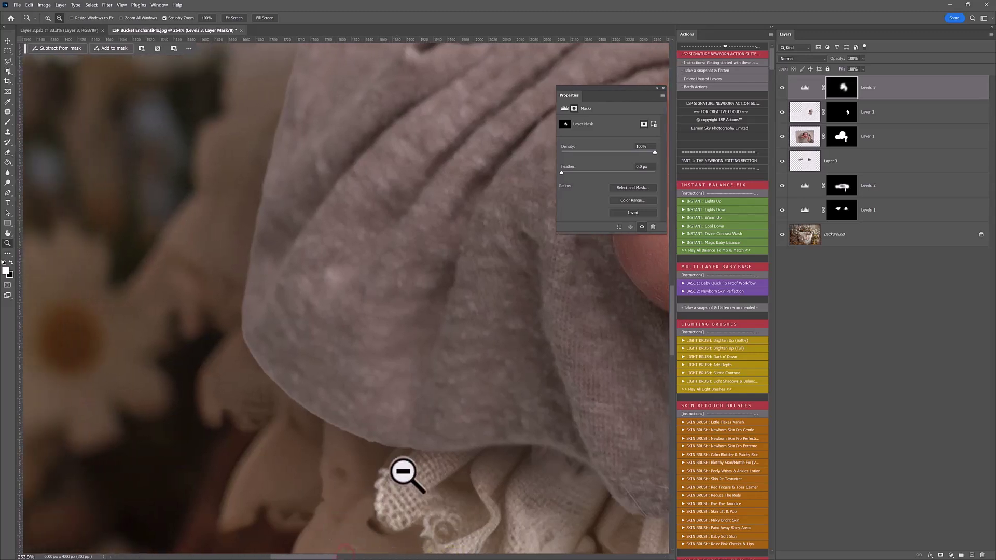
pyautogui.click(839, 139)
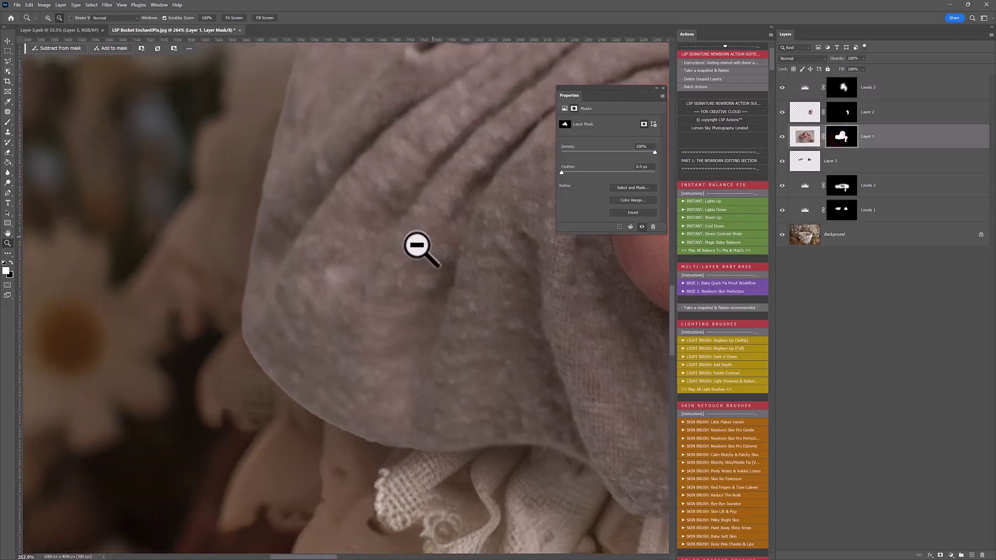
pyautogui.press('b')
pyautogui.rightClick(421, 248)
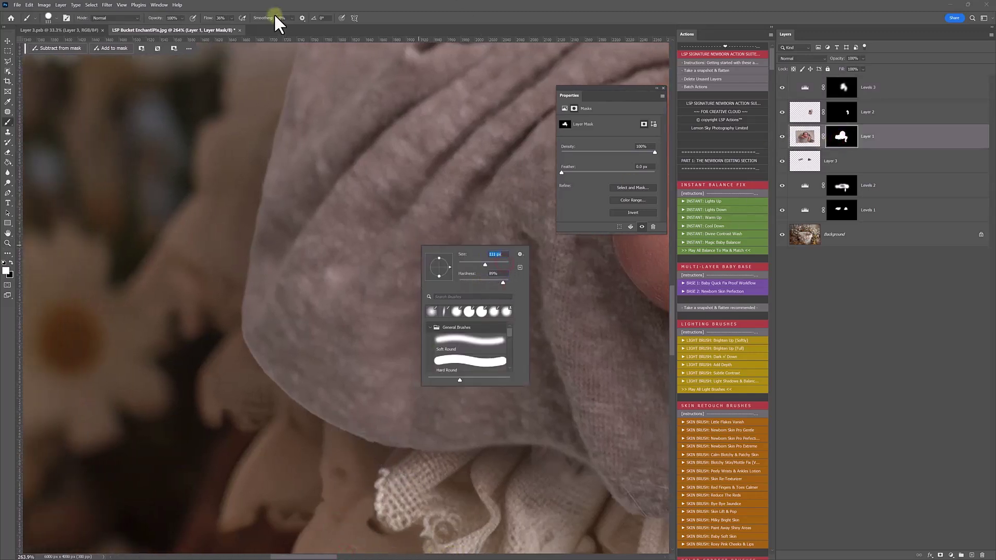
pyautogui.click(232, 19)
pyautogui.moveTo(250, 29); pyautogui.dragTo(258, 28)
# Load Layer 1's mask as a selection, contract it by 6 pixels and invert the selection.
pyautogui.click(841, 140)
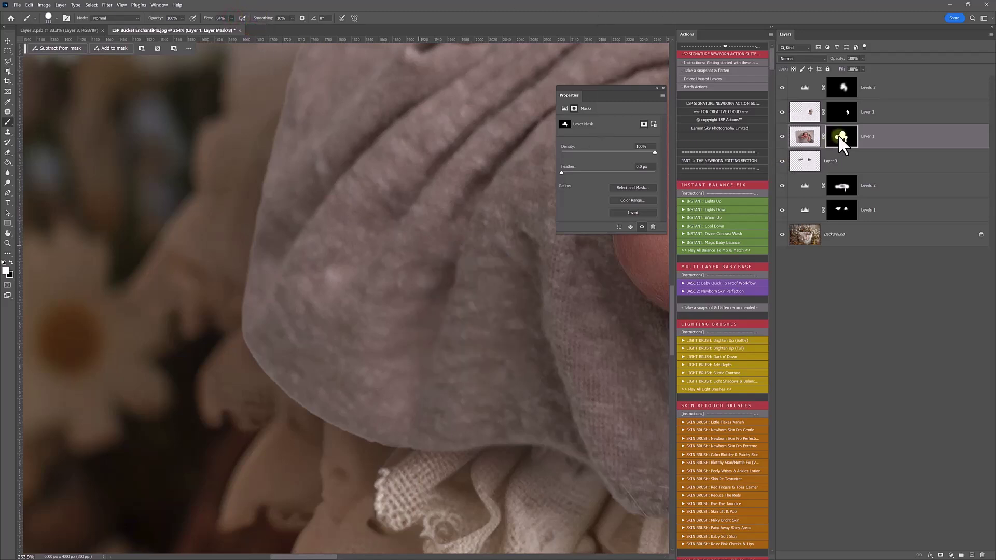
pyautogui.moveTo(839, 137)
pyautogui.mouseDown()
pyautogui.moveTo(849, 149)
pyautogui.moveTo(838, 144)
pyautogui.mouseUp()
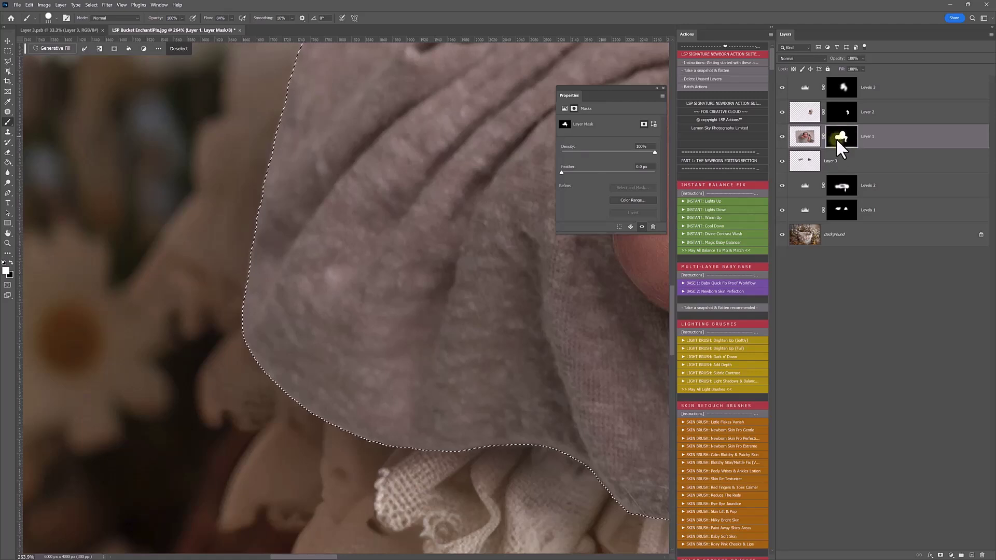
pyautogui.click(92, 4)
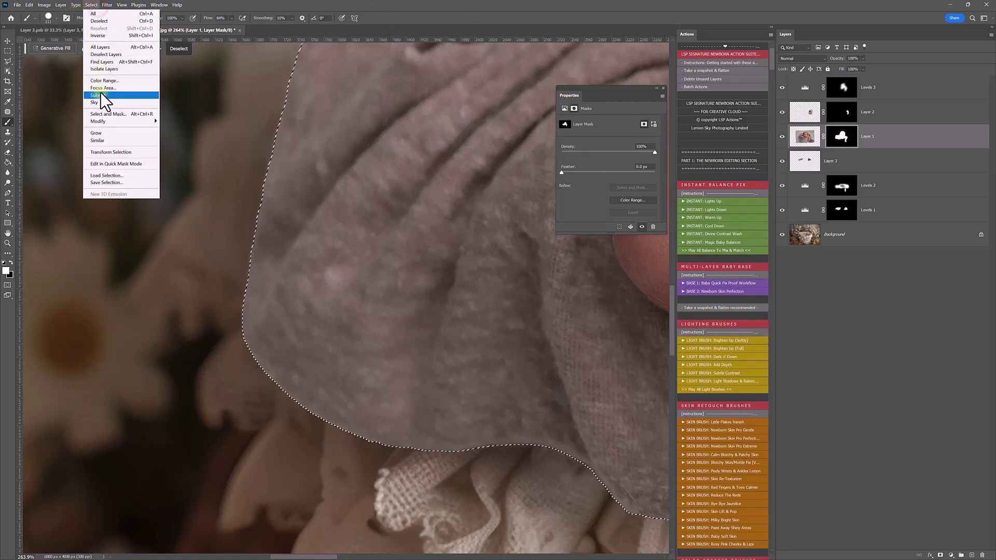
pyautogui.moveTo(104, 122)
pyautogui.click(198, 146)
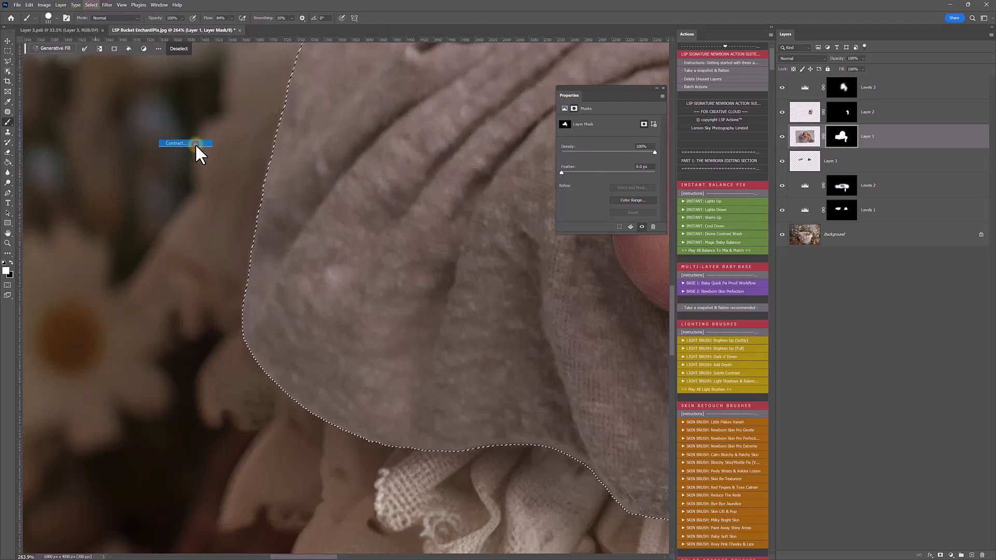
pyautogui.write('6')
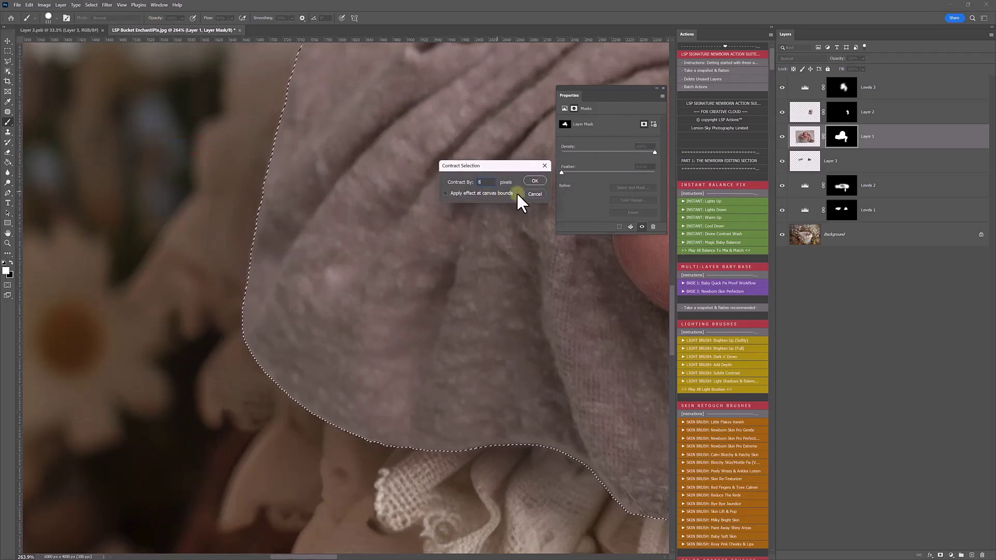
pyautogui.click(534, 181)
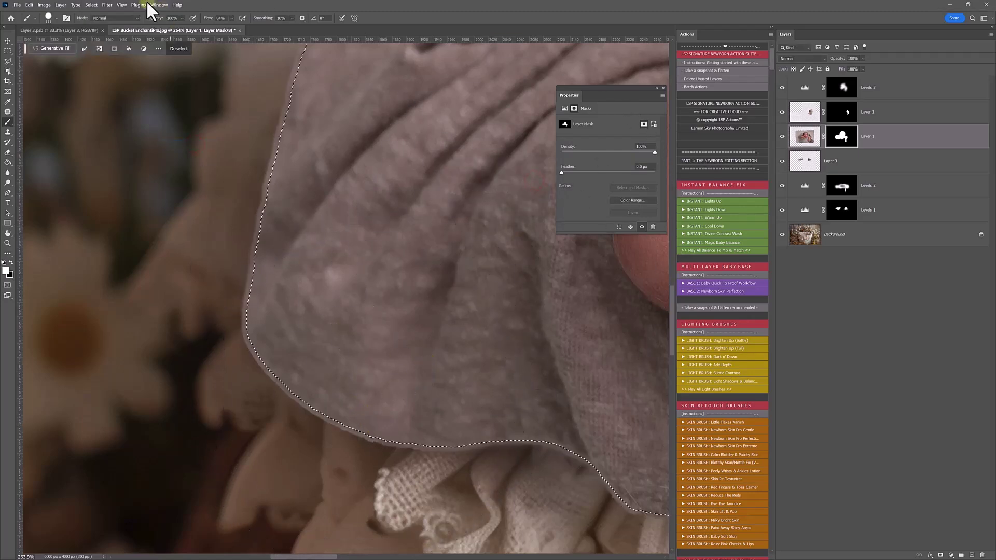
pyautogui.click(92, 5)
pyautogui.click(126, 35)
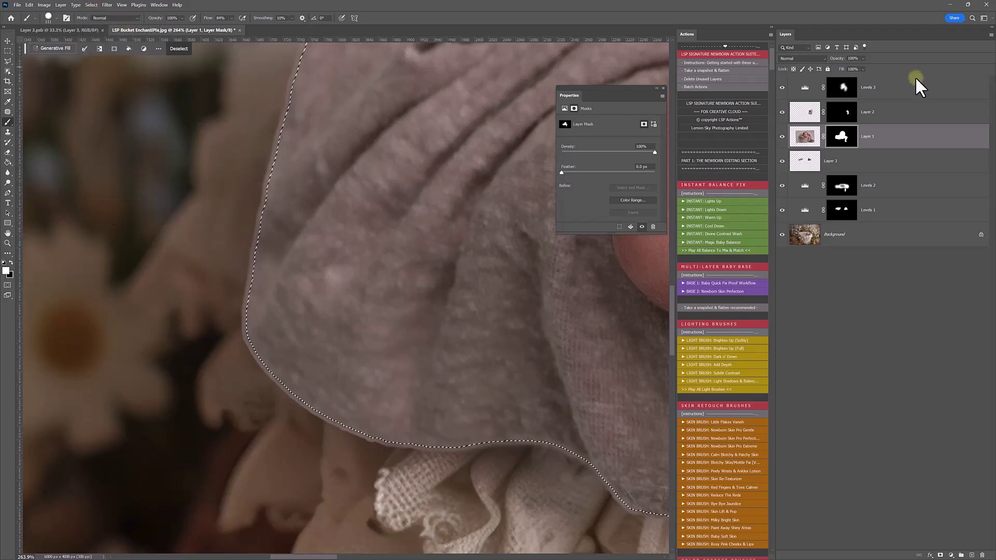
# Paint black on Layer 1's mask along the selected fabric edge to trim the fringe, and deselect.
pyautogui.press('x')
pyautogui.moveTo(396, 426)
pyautogui.mouseDown()
pyautogui.moveTo(336, 420)
pyautogui.moveTo(461, 424)
pyautogui.mouseUp()
pyautogui.rightClick(485, 413)
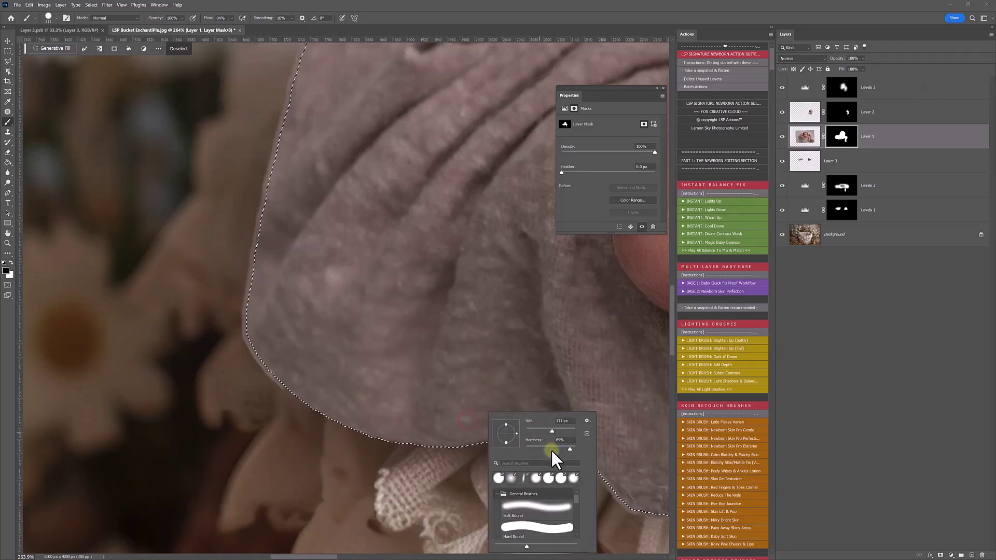
pyautogui.click(450, 400)
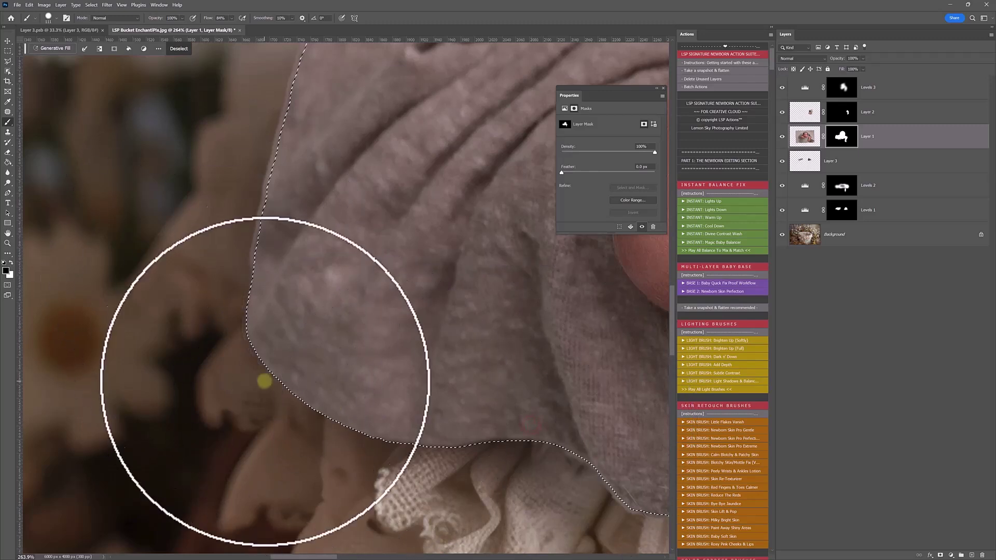
pyautogui.moveTo(326, 150); pyautogui.dragTo(280, 361)
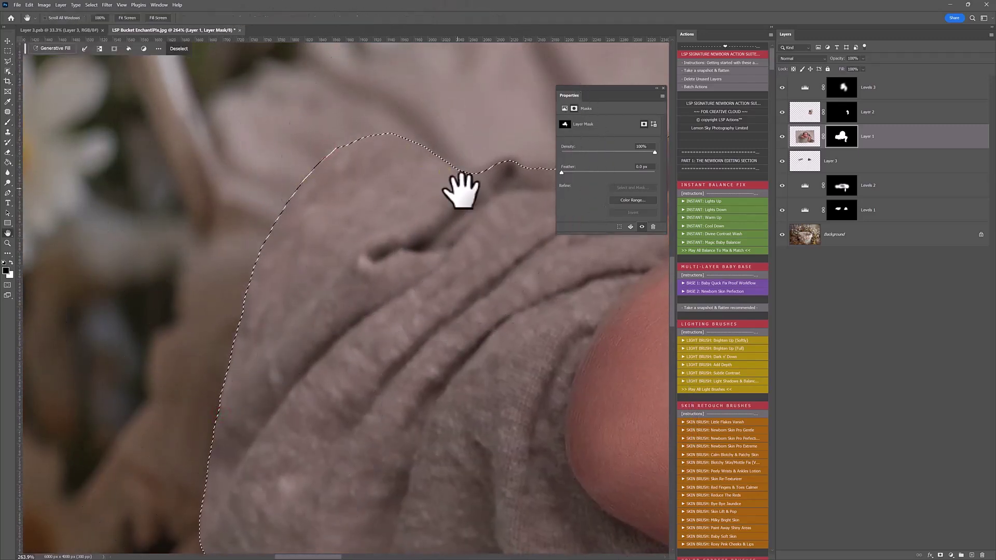
pyautogui.moveTo(462, 188)
pyautogui.mouseDown()
pyautogui.moveTo(232, 256)
pyautogui.moveTo(196, 211)
pyautogui.moveTo(115, 287)
pyautogui.moveTo(412, 38)
pyautogui.mouseUp()
pyautogui.moveTo(289, 122); pyautogui.dragTo(260, 173)
pyautogui.hotkey('ctrl', 'd')
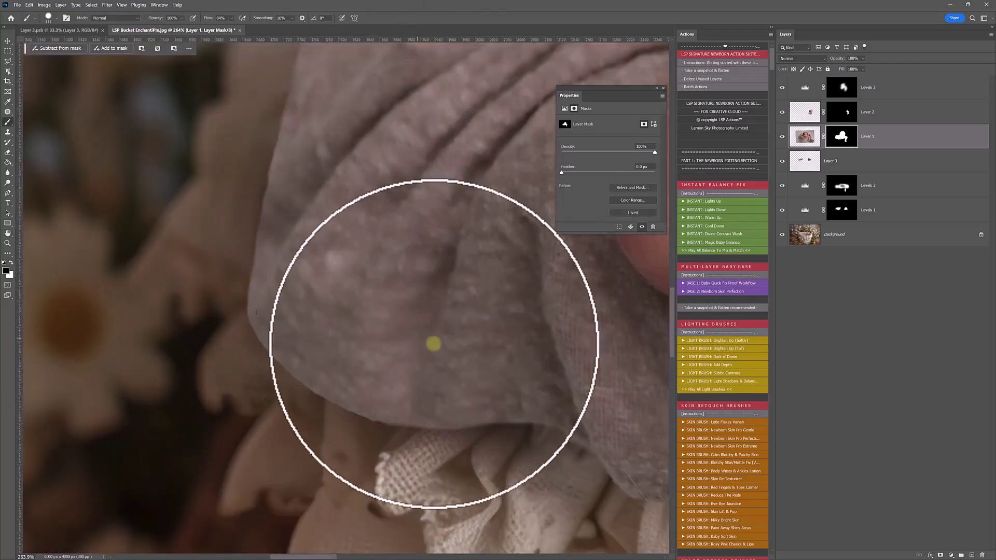
# Soften the lower outer edge of the fabric on Layer 1's mask with the Blur tool at 100% strength.
pyautogui.moveTo(421, 345); pyautogui.dragTo(390, 338)
pyautogui.keyDown('alt'); pyautogui.click(389, 335); pyautogui.keyUp('alt')
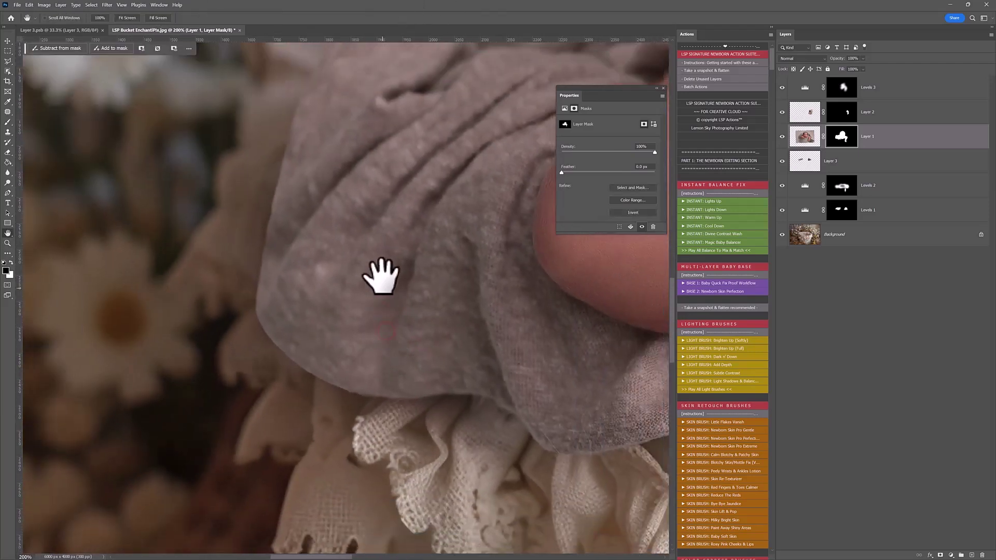
pyautogui.moveTo(382, 276); pyautogui.dragTo(362, 338)
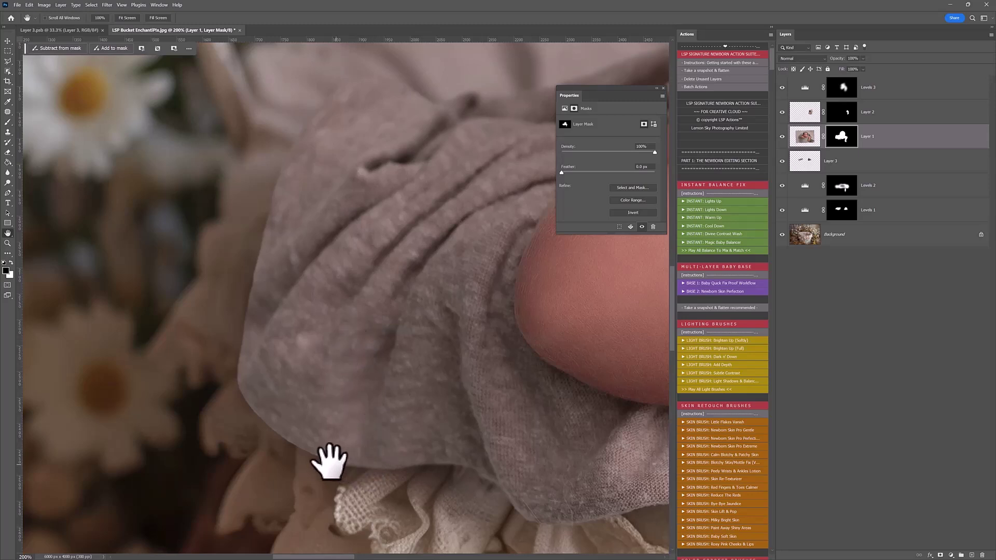
pyautogui.rightClick(338, 437)
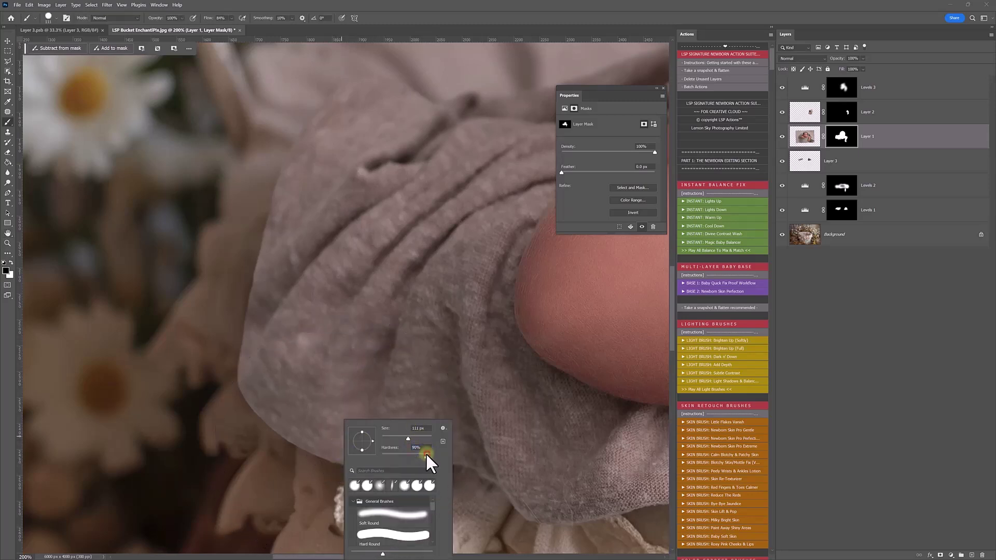
pyautogui.click(274, 511)
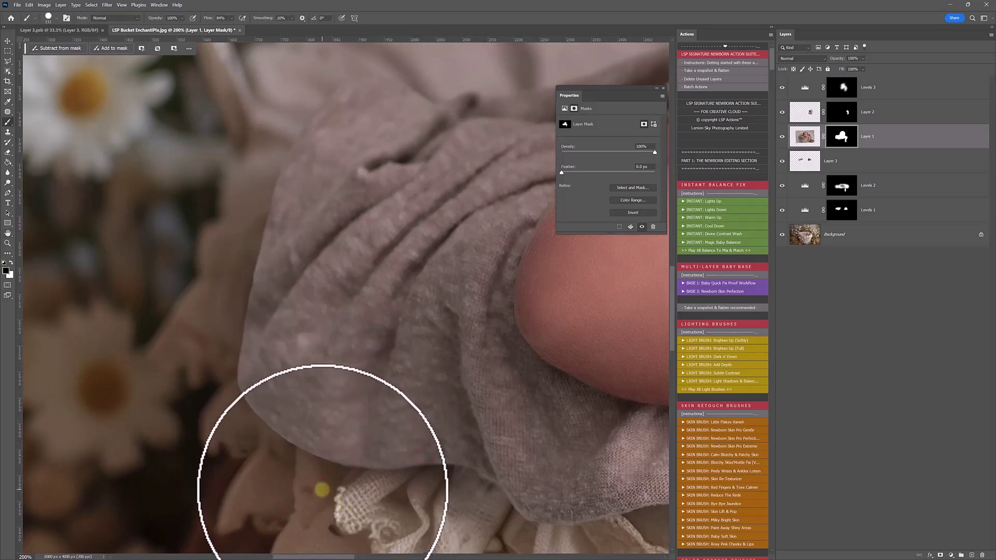
pyautogui.click(8, 172)
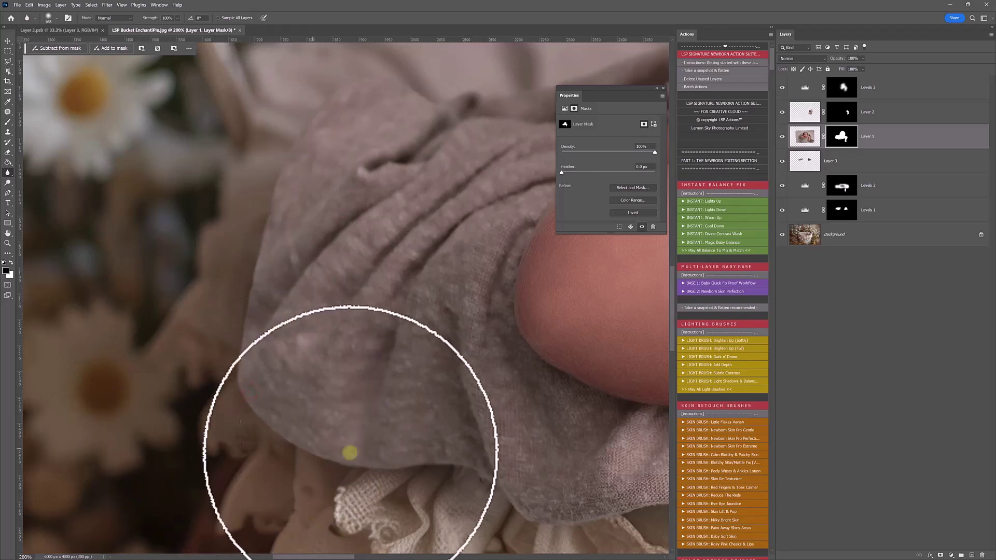
pyautogui.moveTo(374, 459); pyautogui.dragTo(202, 353)
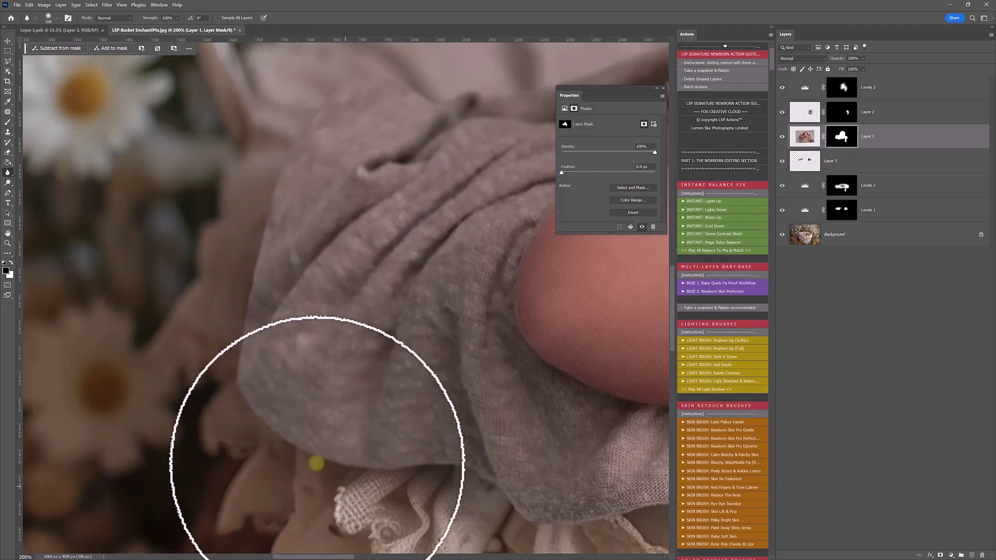
# Bring the whole composite into view, close the mask properties and select the top Levels 3 layer.
pyautogui.press('z')
pyautogui.keyDown('alt'); pyautogui.click(342, 344); pyautogui.keyUp('alt')
pyautogui.keyDown('alt'); pyautogui.click(343, 343); pyautogui.keyUp('alt')
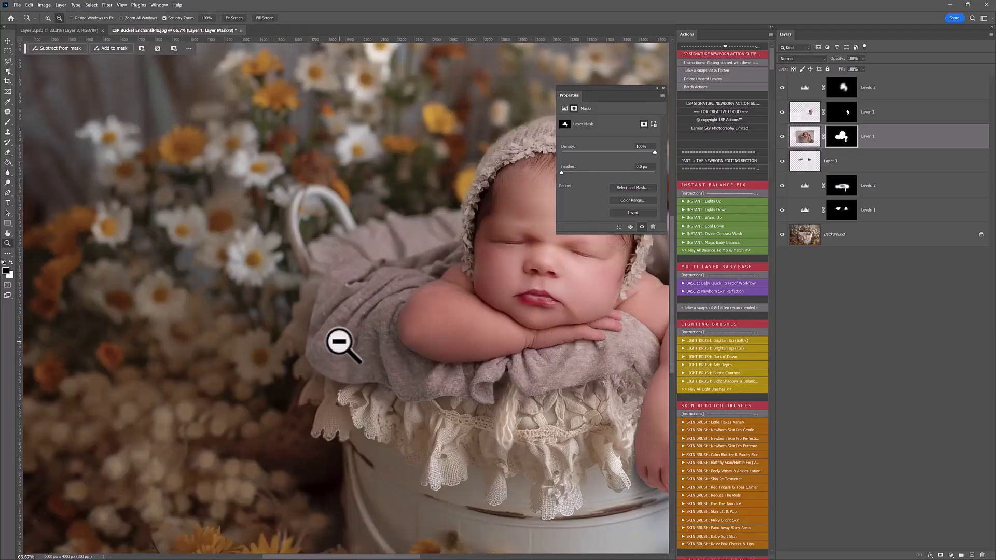
pyautogui.keyDown('alt'); pyautogui.click(342, 343); pyautogui.keyUp('alt')
pyautogui.press('h')
pyautogui.moveTo(480, 322); pyautogui.dragTo(421, 328)
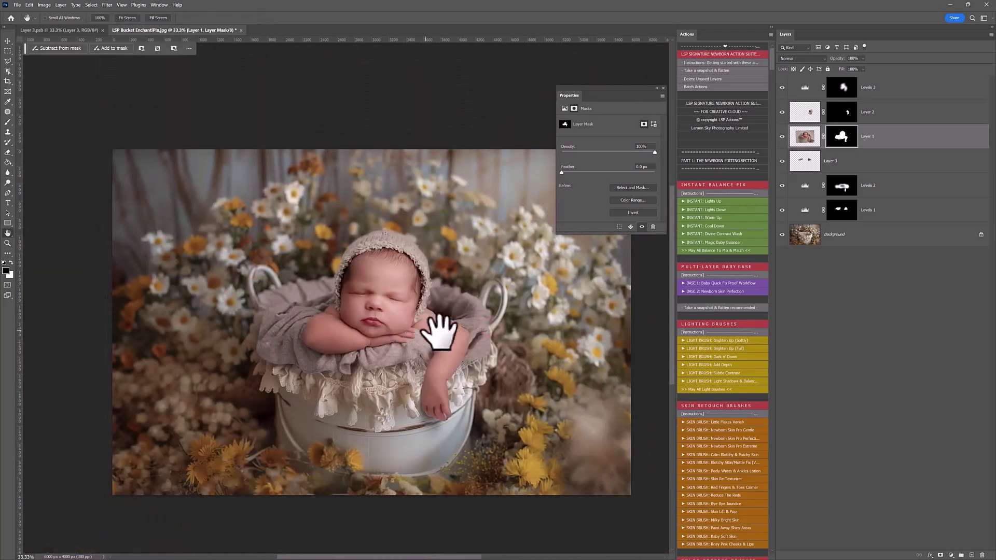
pyautogui.click(663, 89)
pyautogui.click(870, 84)
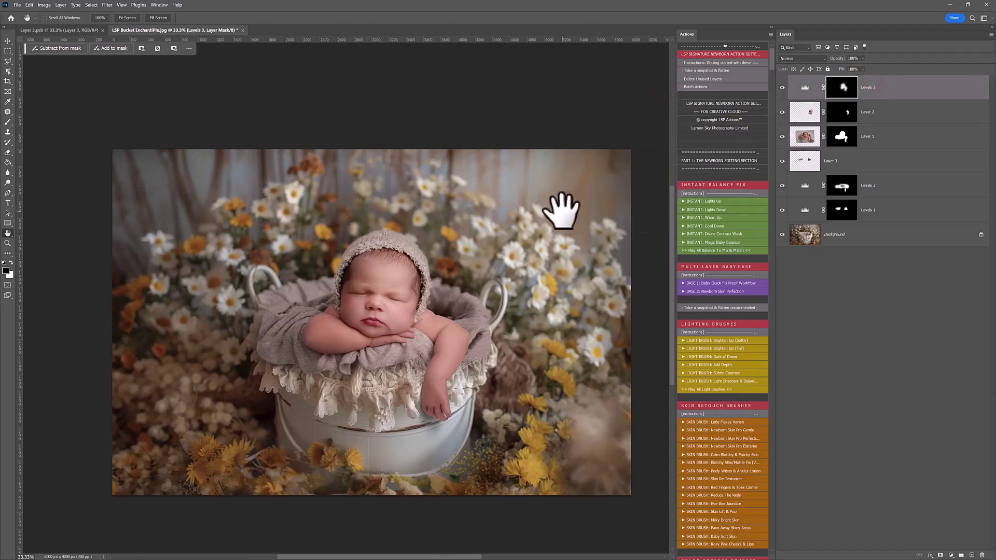
# Switch to File Explorer and preview LSP - Boho Side 1.png in the White Neutral Boho Botanical Overlays folder.
pyautogui.hotkey('alt', 'Tab')
pyautogui.moveTo(639, 79); pyautogui.dragTo(566, 67)
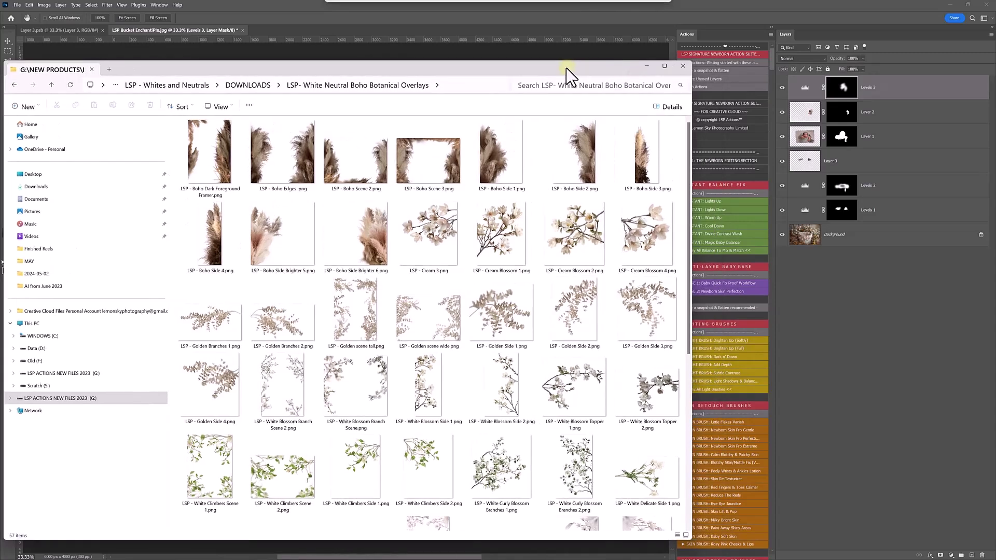
pyautogui.doubleClick(494, 163)
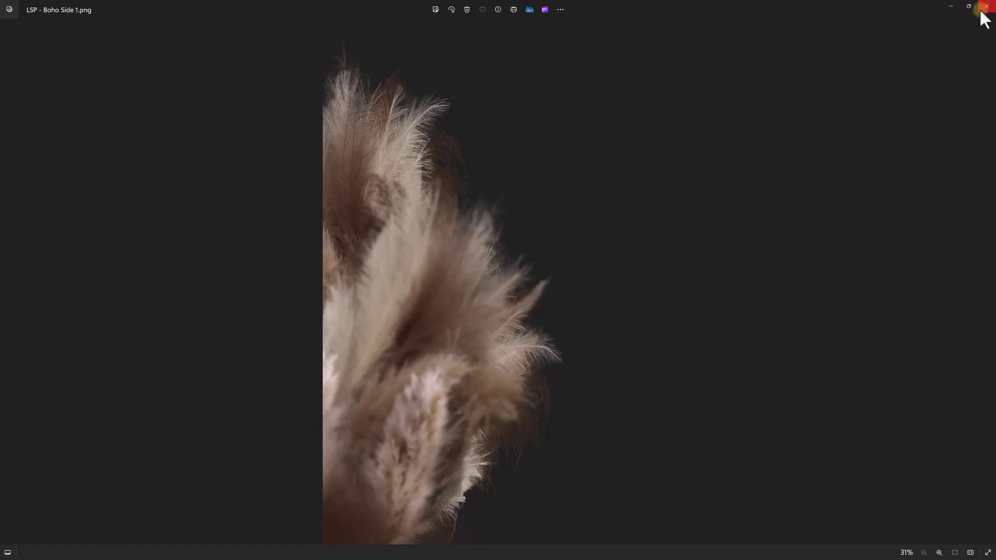
pyautogui.click(983, 7)
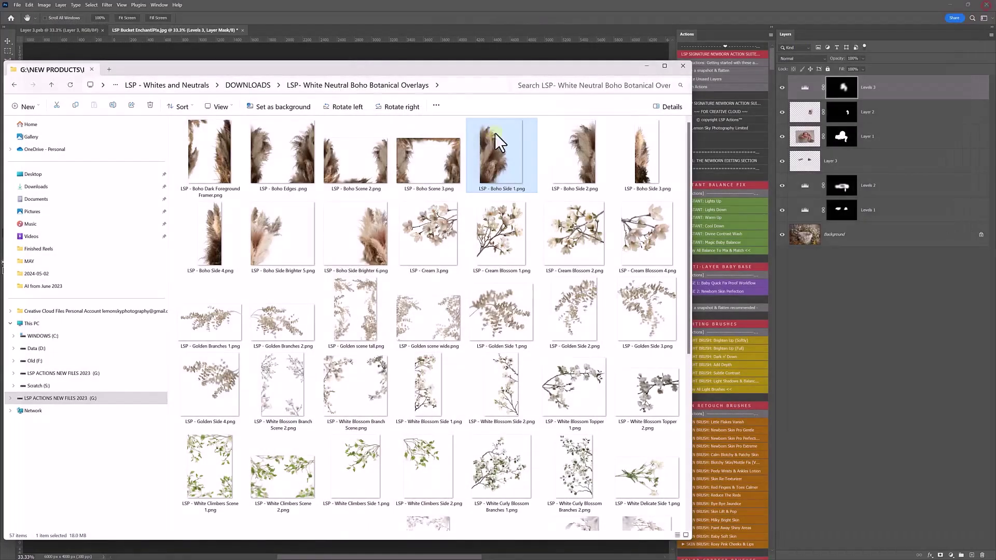
# Place LSP - Boho Side 1.png in the composite and fit the pampas grass along the image's left edge.
pyautogui.moveTo(508, 55); pyautogui.dragTo(508, 55)
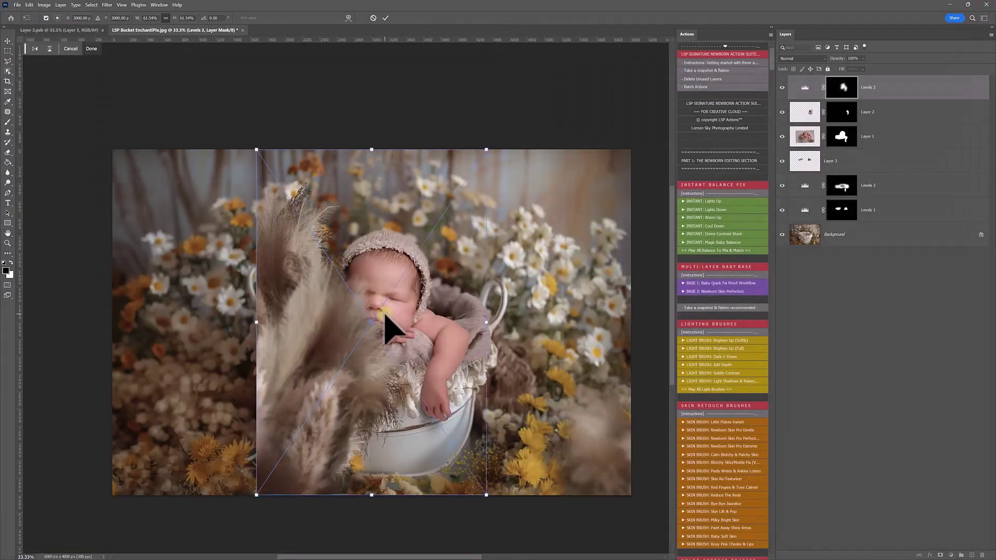
pyautogui.moveTo(402, 348); pyautogui.dragTo(217, 363)
pyautogui.moveTo(305, 336)
pyautogui.mouseDown()
pyautogui.moveTo(335, 338)
pyautogui.moveTo(311, 338)
pyautogui.mouseUp()
pyautogui.moveTo(356, 390); pyautogui.dragTo(337, 440)
pyautogui.moveTo(242, 451); pyautogui.dragTo(243, 462)
pyautogui.press('Return')
pyautogui.press('h')
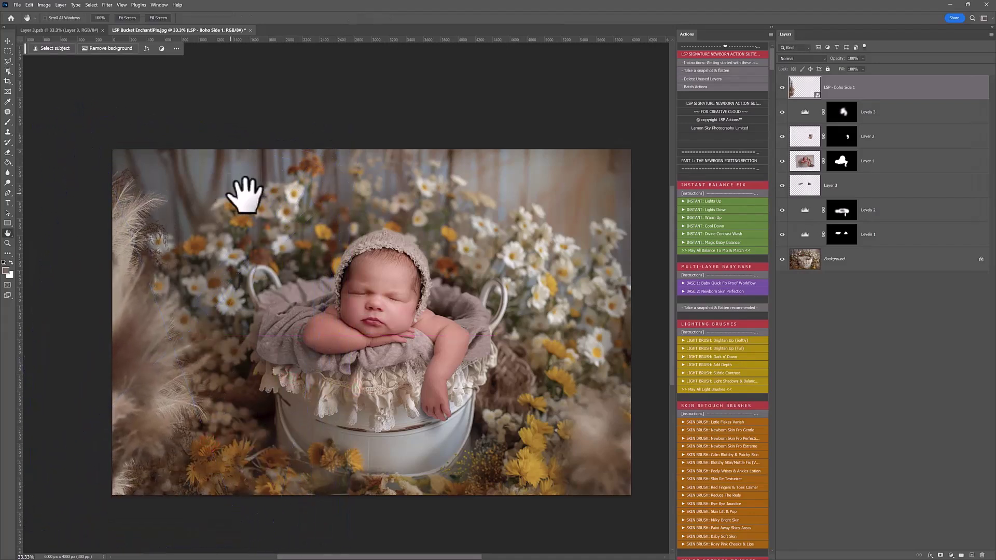
# Apply a Gaussian Blur with a 2.6 pixel radius to the Boho Side 1 overlay.
pyautogui.click(107, 5)
pyautogui.moveTo(108, 96)
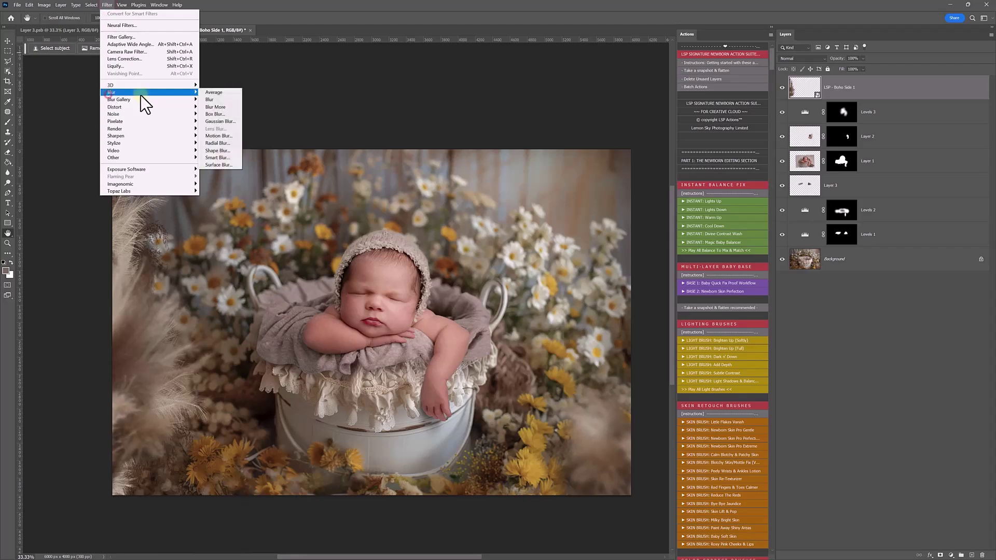
pyautogui.click(211, 123)
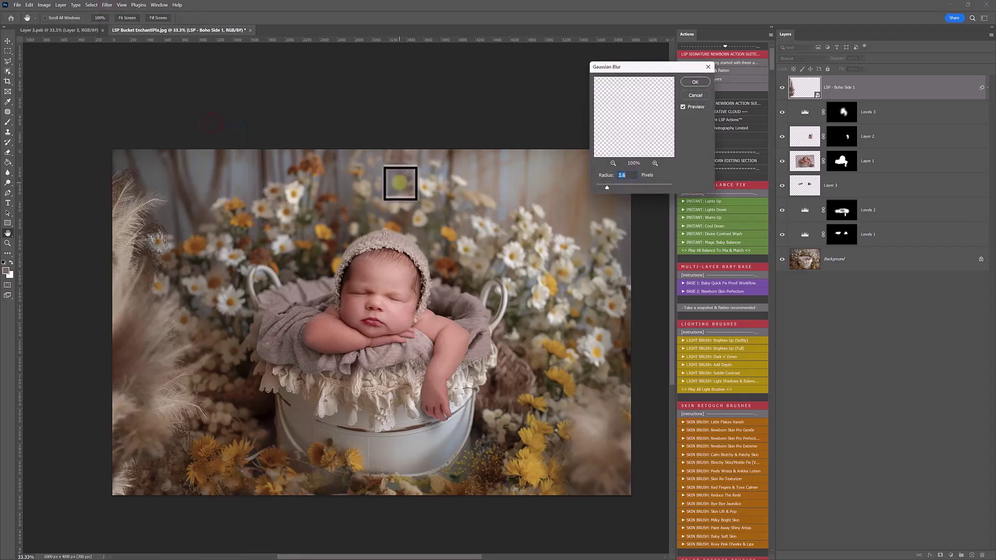
pyautogui.click(703, 79)
# Place LSP - Boho Side 2.png from File Explorer in the composite, then scale and rotate the pampas grass to fit along the image's right edge.
pyautogui.hotkey('alt', 'Tab')
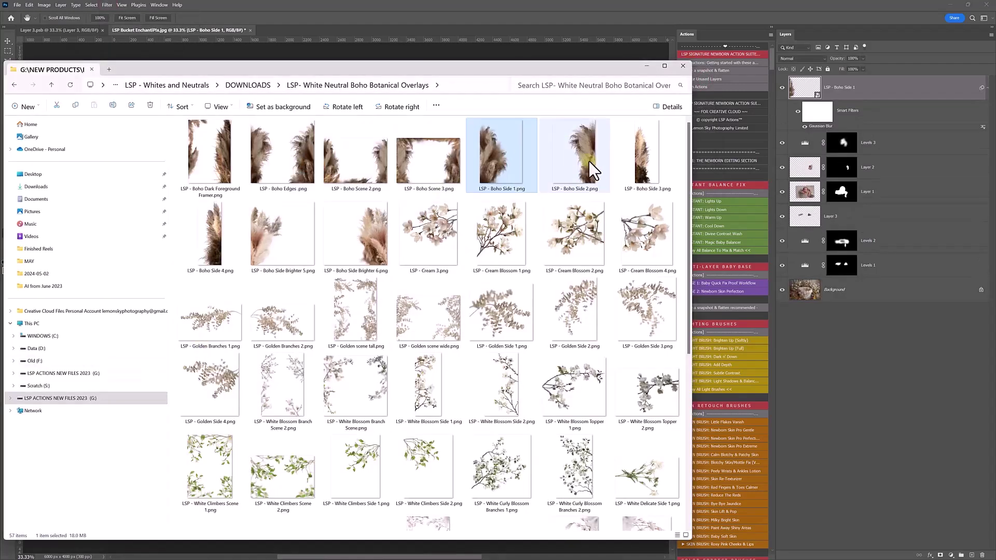
pyautogui.moveTo(588, 161); pyautogui.dragTo(455, 124)
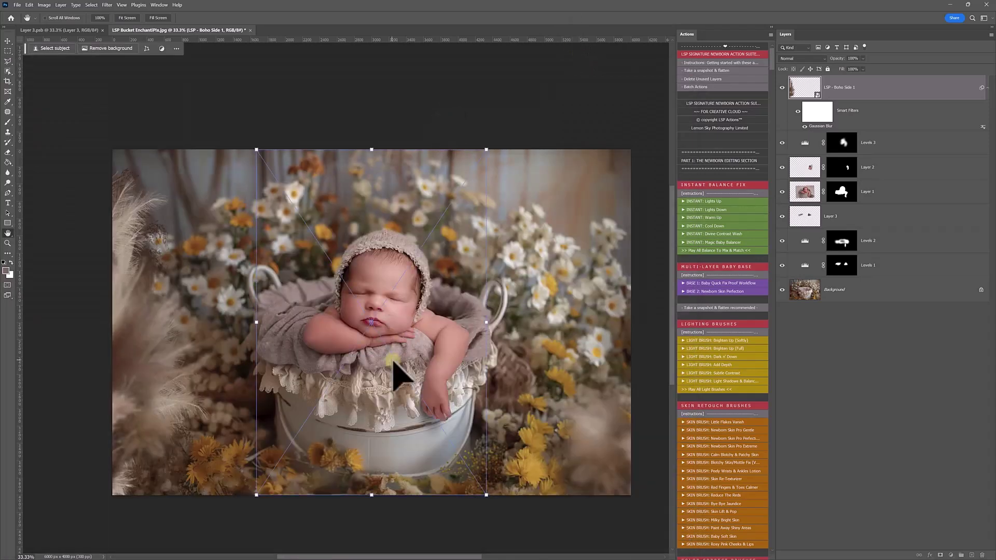
pyautogui.moveTo(393, 362); pyautogui.dragTo(484, 372)
pyautogui.moveTo(441, 326); pyautogui.dragTo(386, 397)
pyautogui.moveTo(553, 395); pyautogui.dragTo(576, 422)
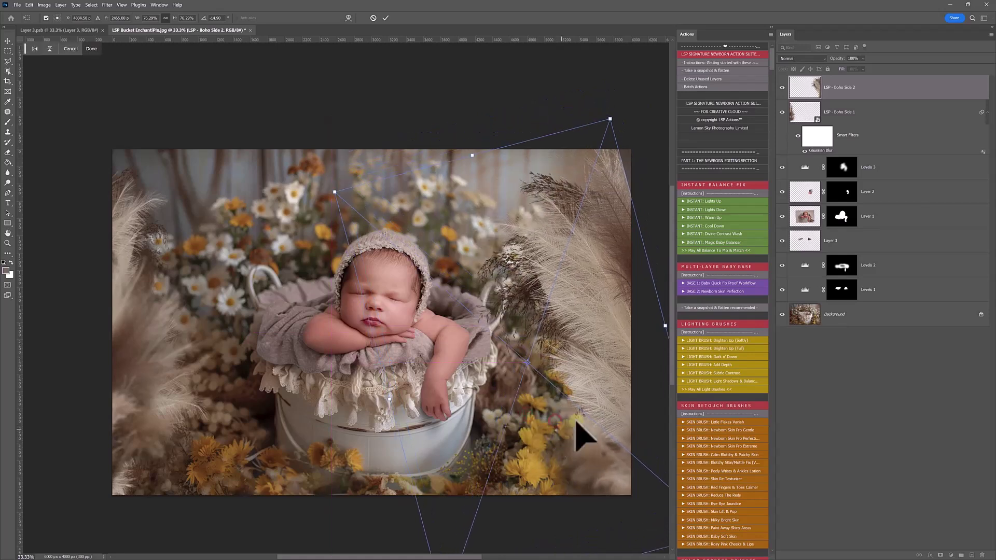
pyautogui.moveTo(585, 357); pyautogui.dragTo(562, 356)
pyautogui.press('Return')
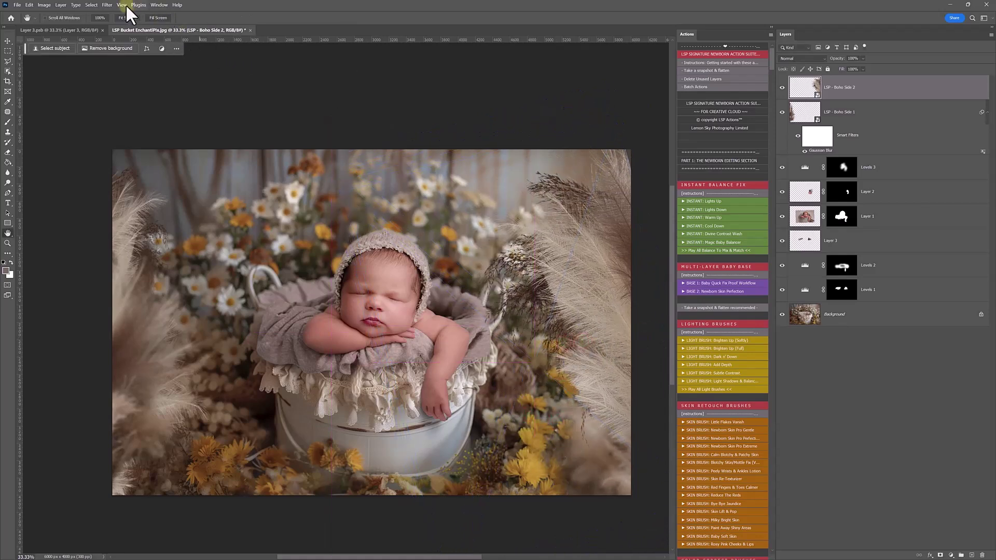
# Apply a Gaussian Blur with a 4.9 pixel radius to the Boho Side 2 overlay.
pyautogui.click(106, 5)
pyautogui.click(140, 102)
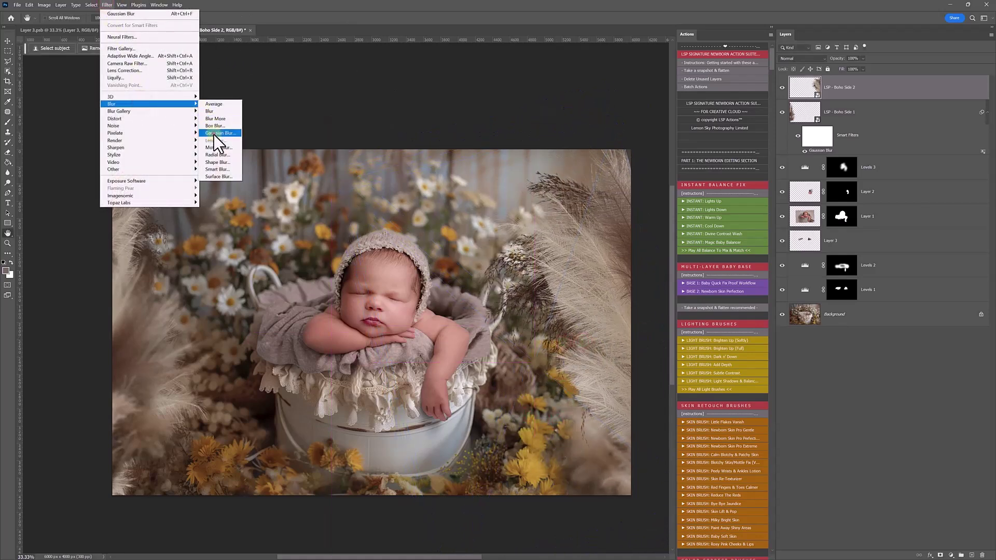
pyautogui.click(216, 134)
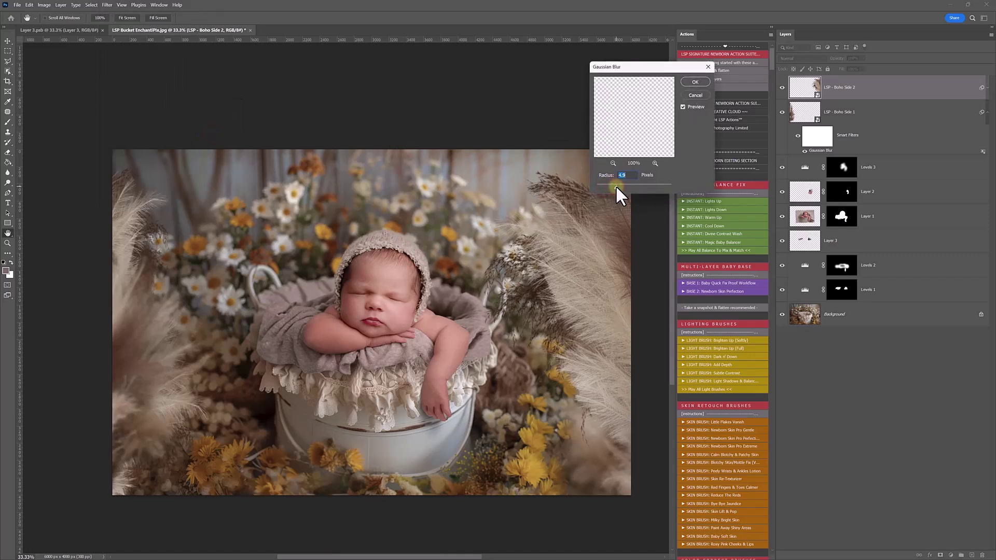
pyautogui.click(696, 82)
# Add a Curves adjustment layer above the overlays, pull its midtones down to darken the image, and invert its mask to black.
pyautogui.click(951, 555)
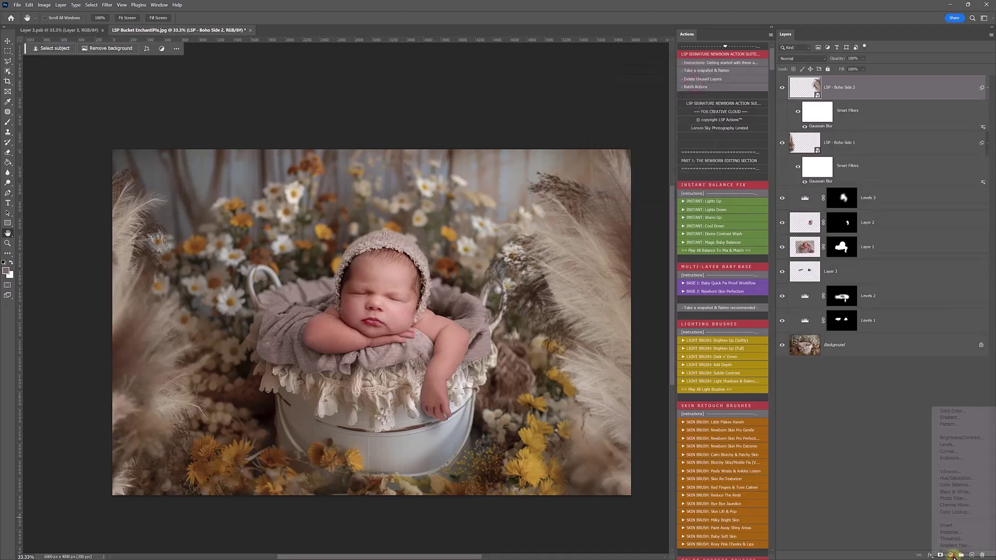
pyautogui.click(965, 451)
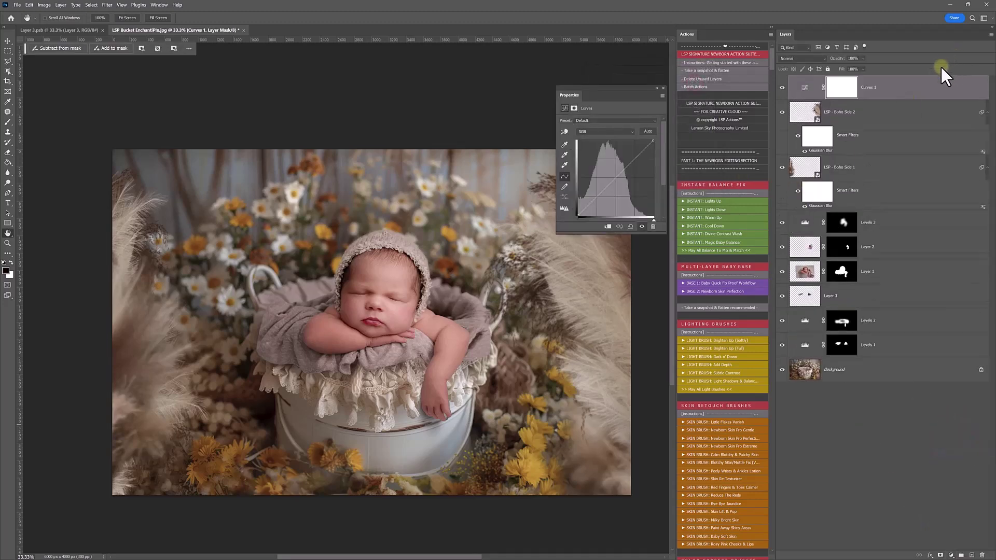
pyautogui.moveTo(615, 178); pyautogui.dragTo(617, 185)
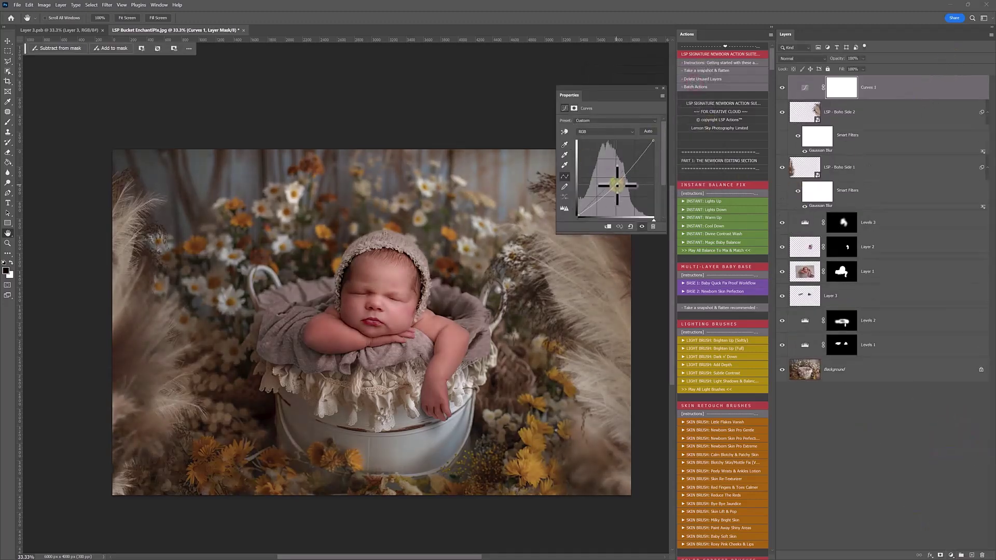
pyautogui.hotkey('ctrl', 'i')
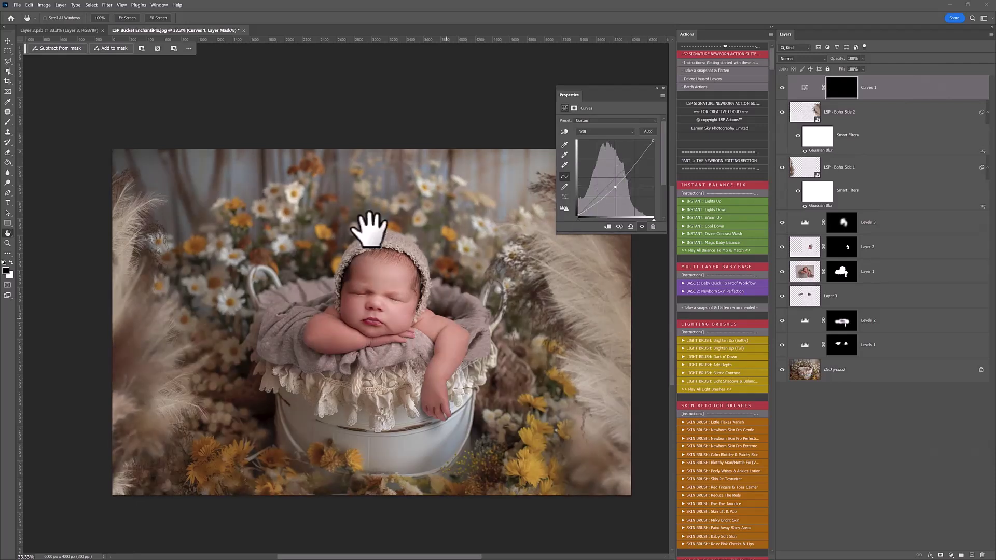
# Paint white on the Curves mask with a very large soft brush at 30% flow to darken the image's outer edges, then collapse the curve properties.
pyautogui.press('b')
pyautogui.rightClick(371, 228)
pyautogui.moveTo(455, 266); pyautogui.dragTo(47, 104)
pyautogui.click(11, 263)
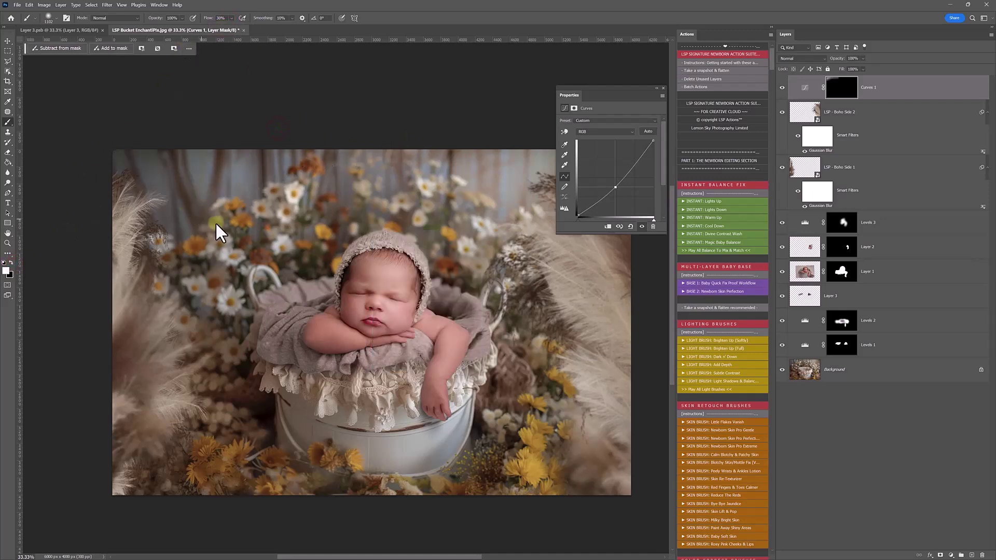
pyautogui.press(']')
pyautogui.press(']')
pyautogui.press(']')
pyautogui.press(']')
pyautogui.press(']')
pyautogui.press(']')
pyautogui.press(']')
pyautogui.press(']')
pyautogui.press(']')
pyautogui.press(']')
pyautogui.moveTo(141, 197)
pyautogui.mouseDown()
pyautogui.moveTo(116, 294)
pyautogui.moveTo(176, 448)
pyautogui.moveTo(156, 467)
pyautogui.mouseUp()
pyautogui.moveTo(596, 259)
pyautogui.mouseDown()
pyautogui.moveTo(591, 427)
pyautogui.moveTo(597, 384)
pyautogui.mouseUp()
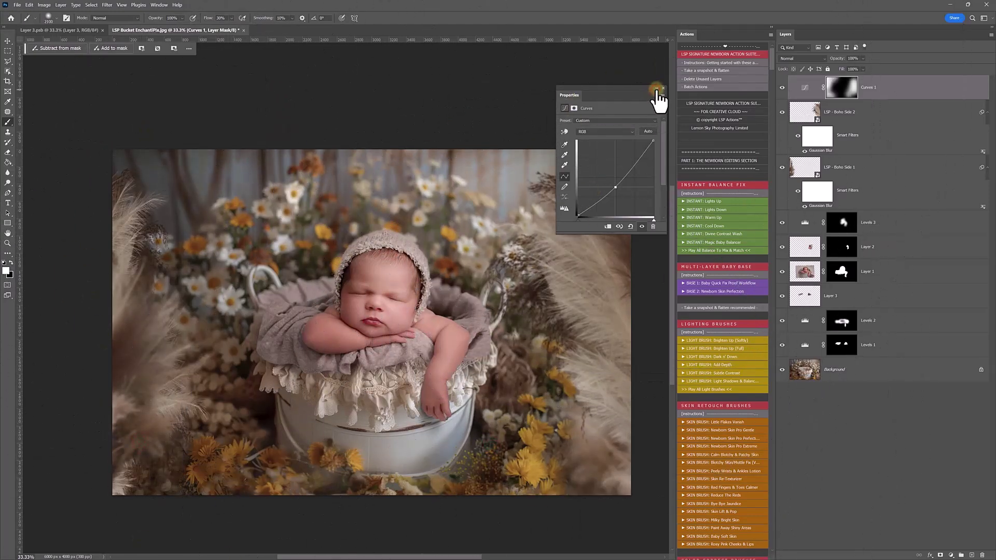
pyautogui.click(655, 90)
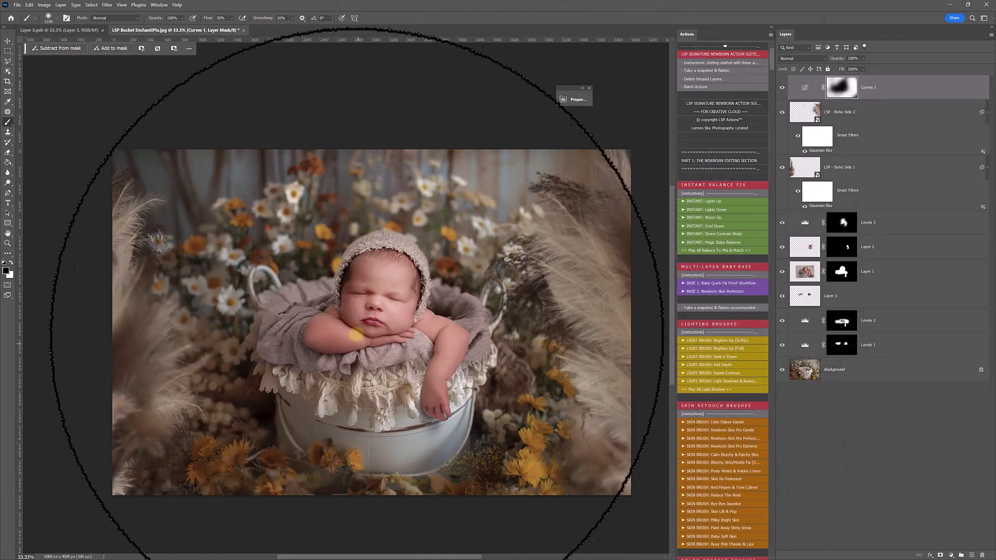
# Compare the finished composite with the original backdrop by toggling the visibility of every layer except Background.
pyautogui.keyDown('alt'); pyautogui.click(782, 369); pyautogui.keyUp('alt')
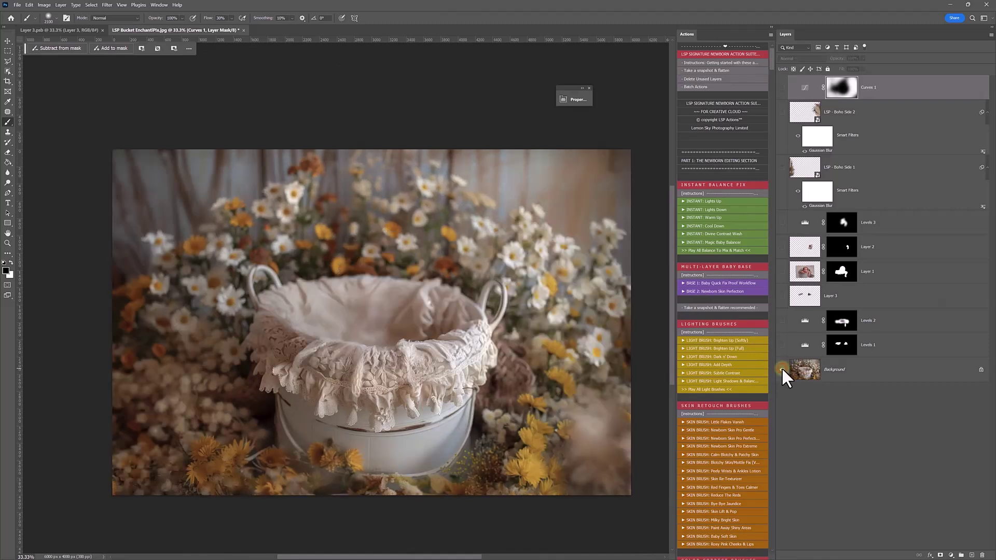
pyautogui.keyDown('alt'); pyautogui.click(782, 369); pyautogui.keyUp('alt')
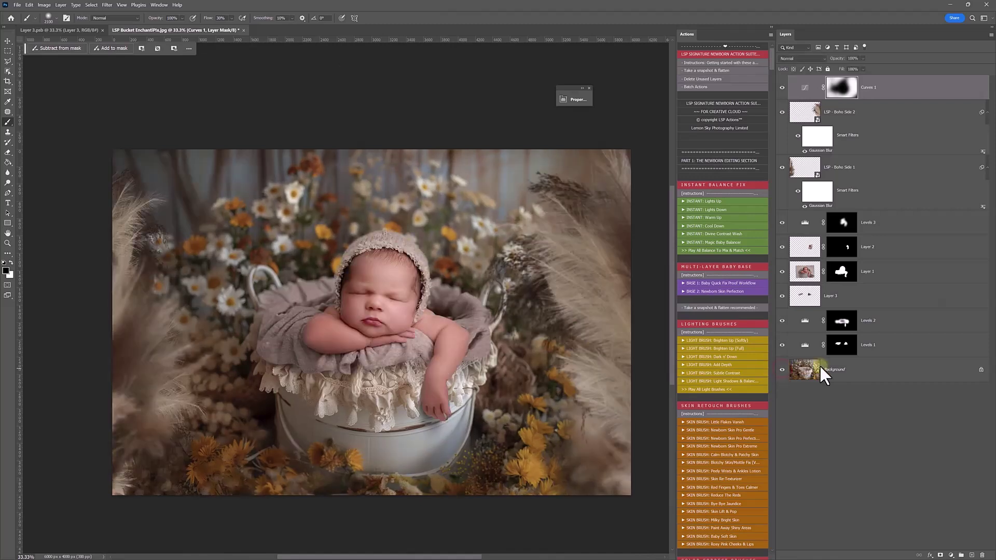
pyautogui.moveTo(820, 366); pyautogui.dragTo(848, 351)
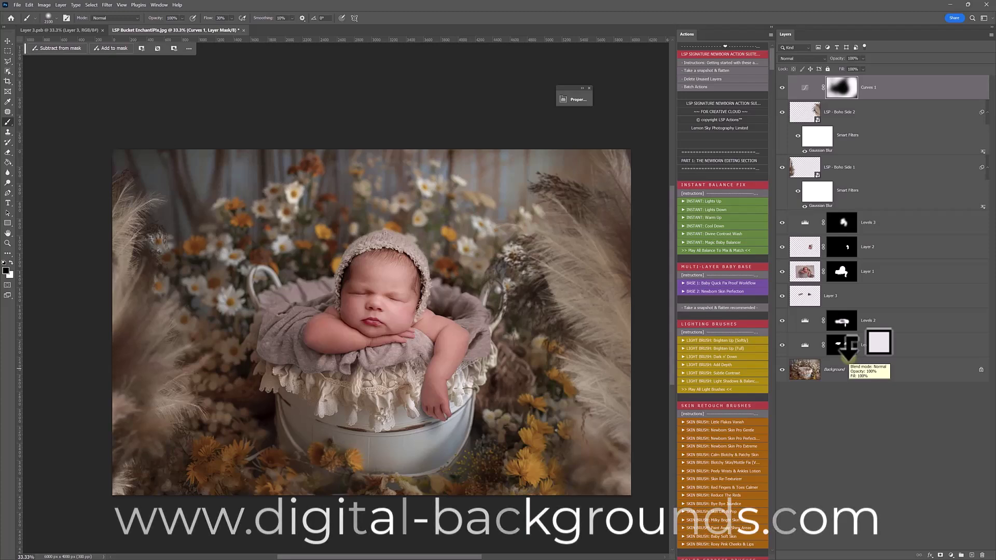
pyautogui.keyDown('alt'); pyautogui.click(782, 368); pyautogui.keyUp('alt')
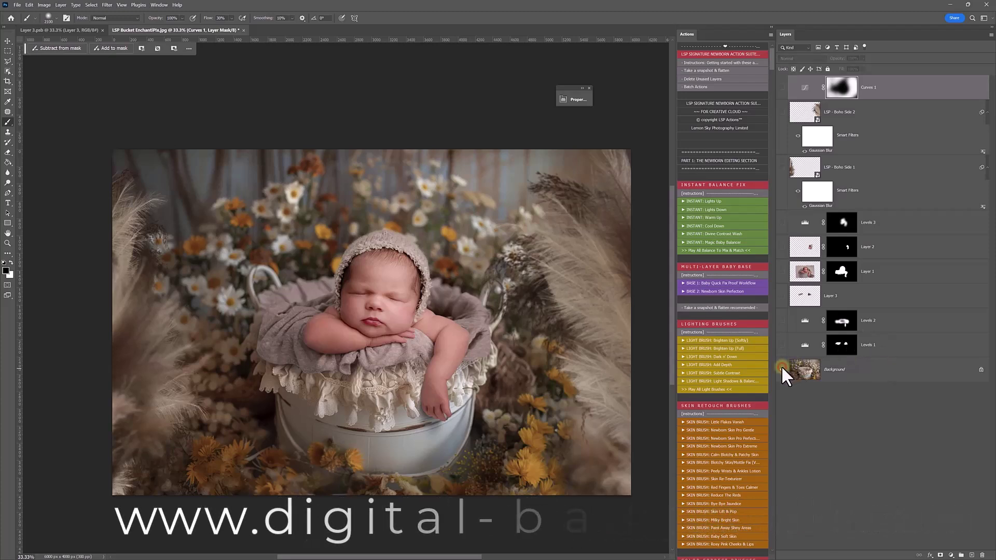